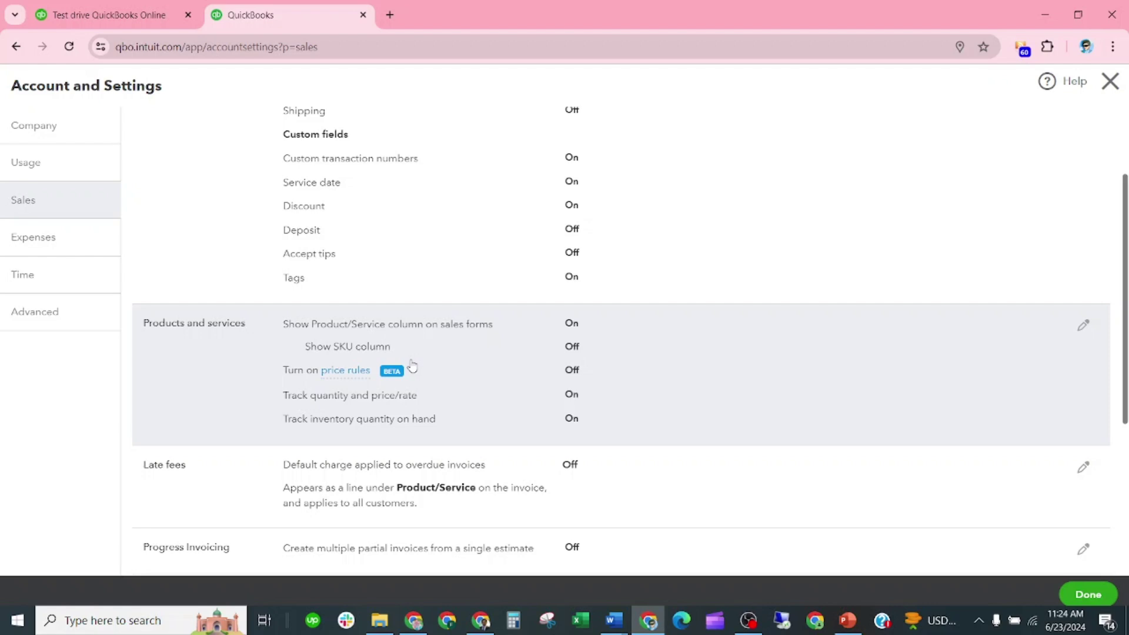
left_click(570, 352)
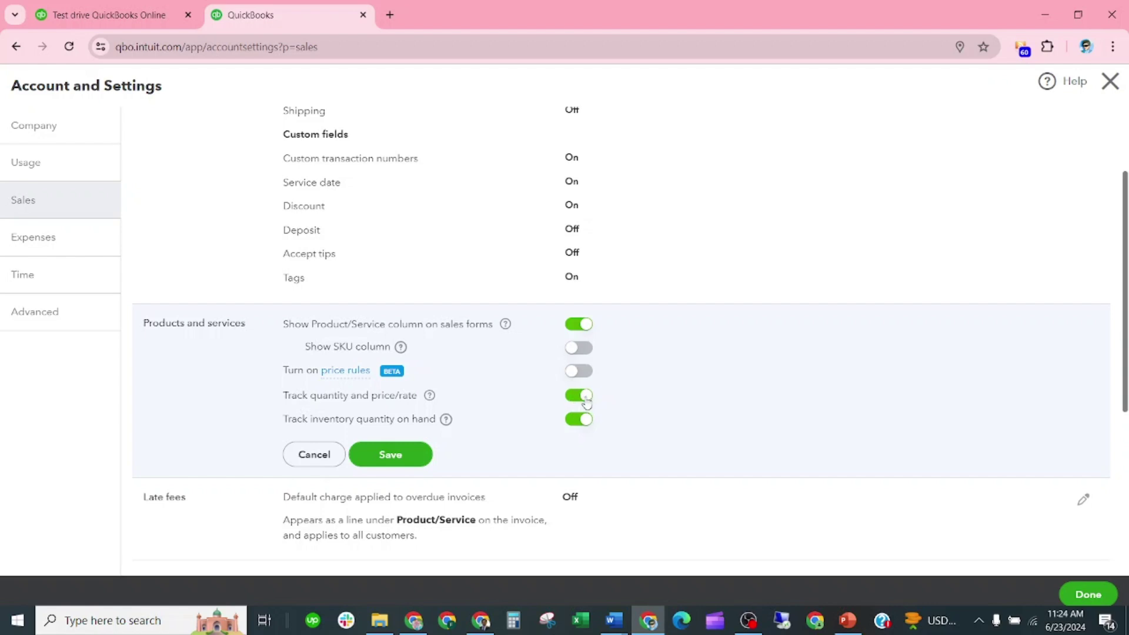
left_click(586, 398)
left_click(586, 421)
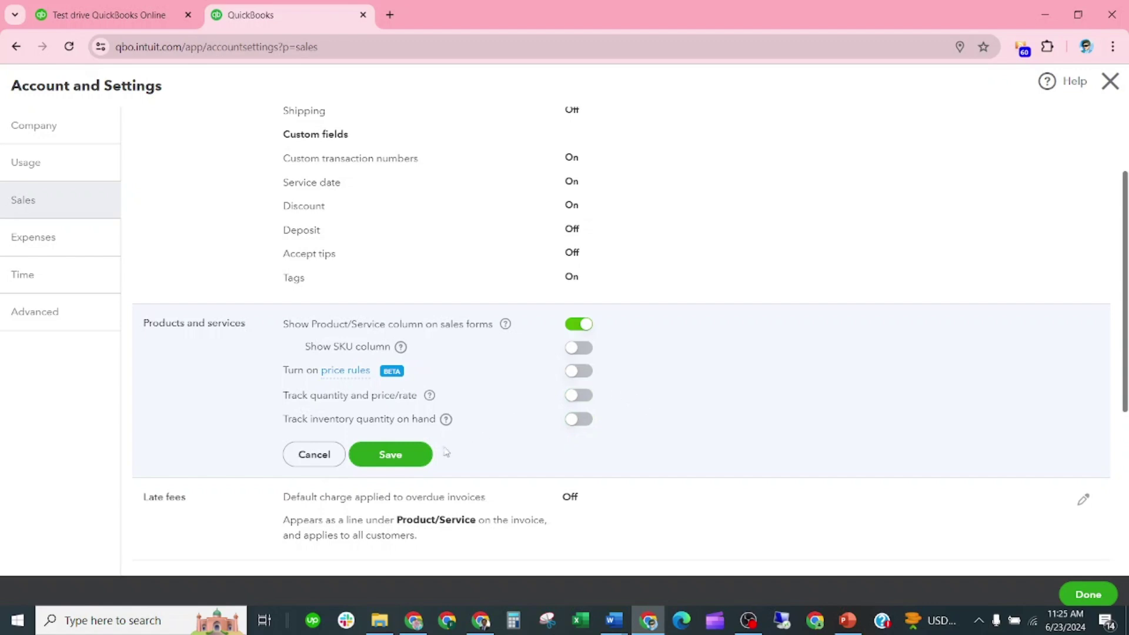
left_click(426, 454)
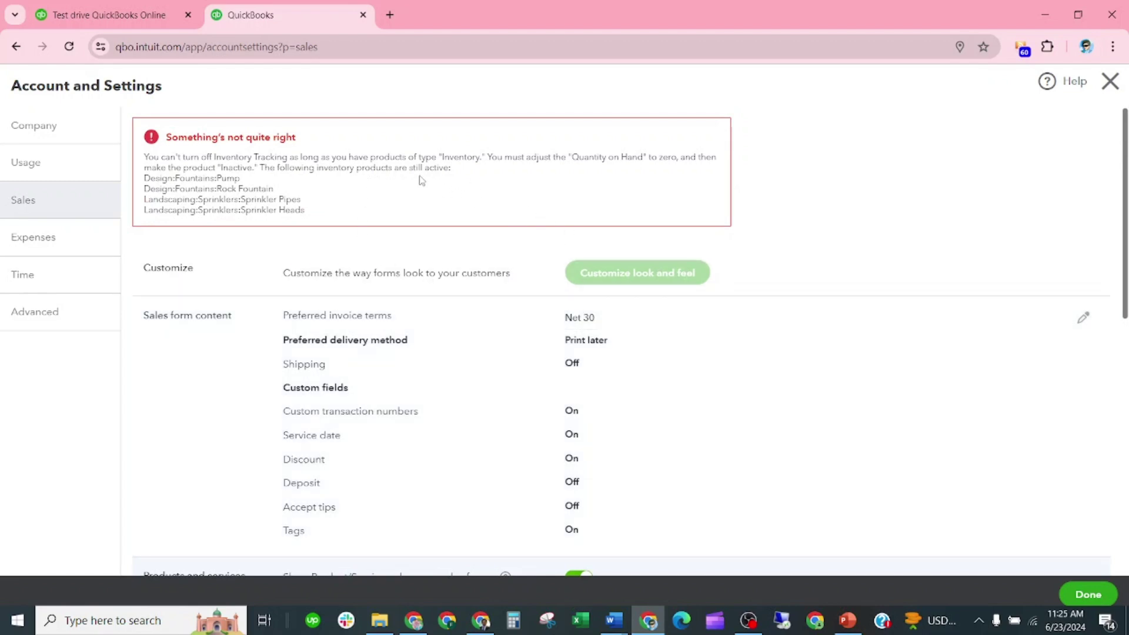
scroll(728, 347, "down", 6)
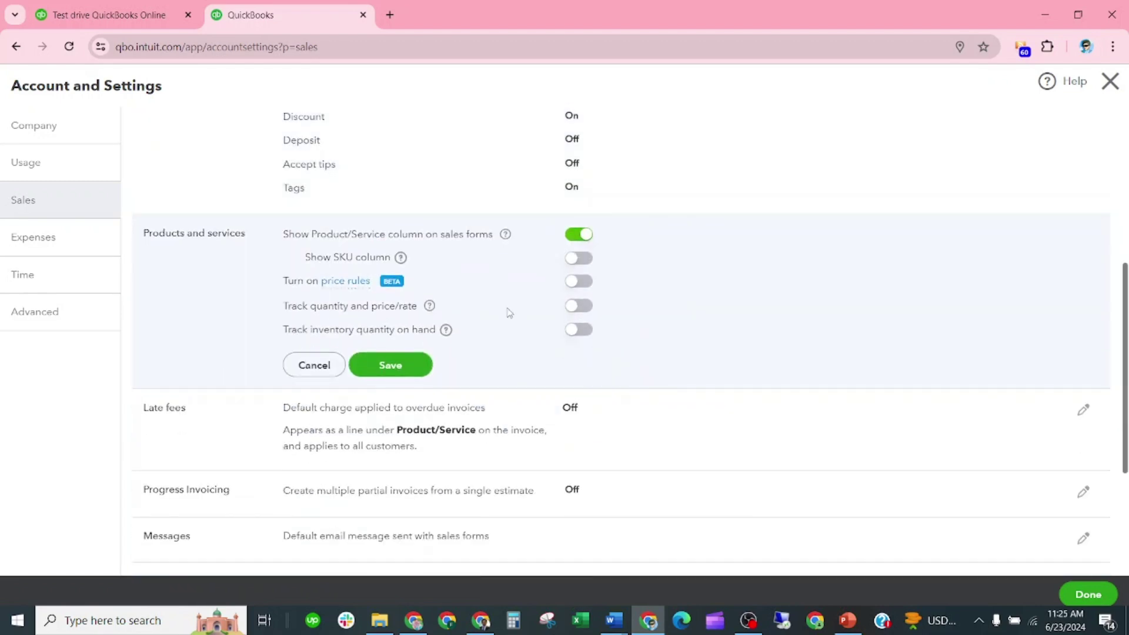
left_click(579, 305)
left_click(579, 331)
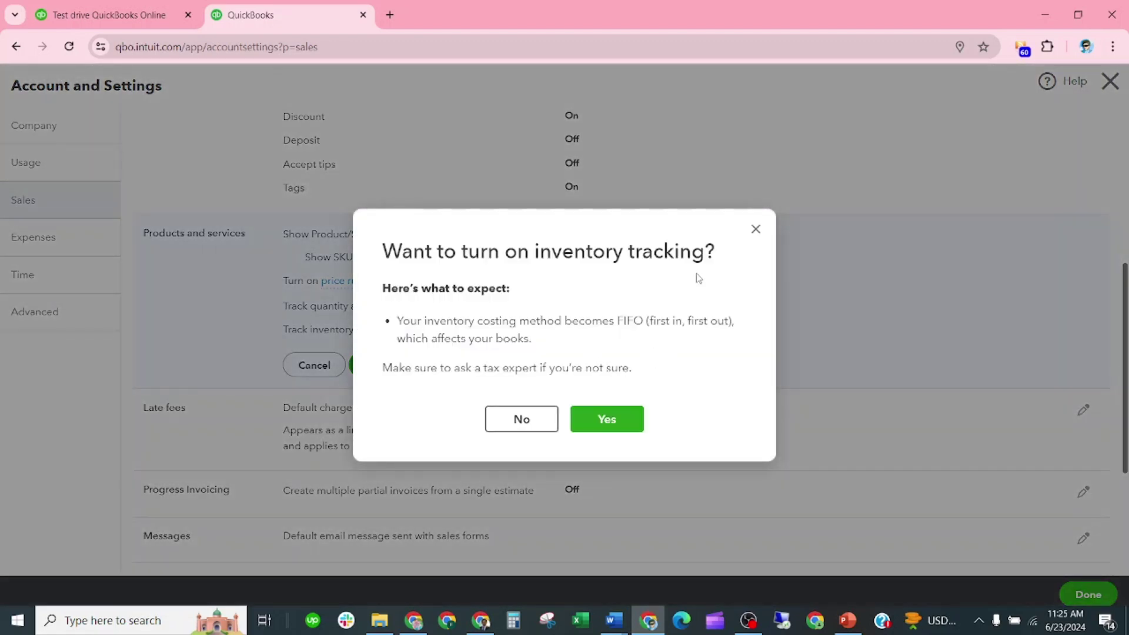
left_click(755, 230)
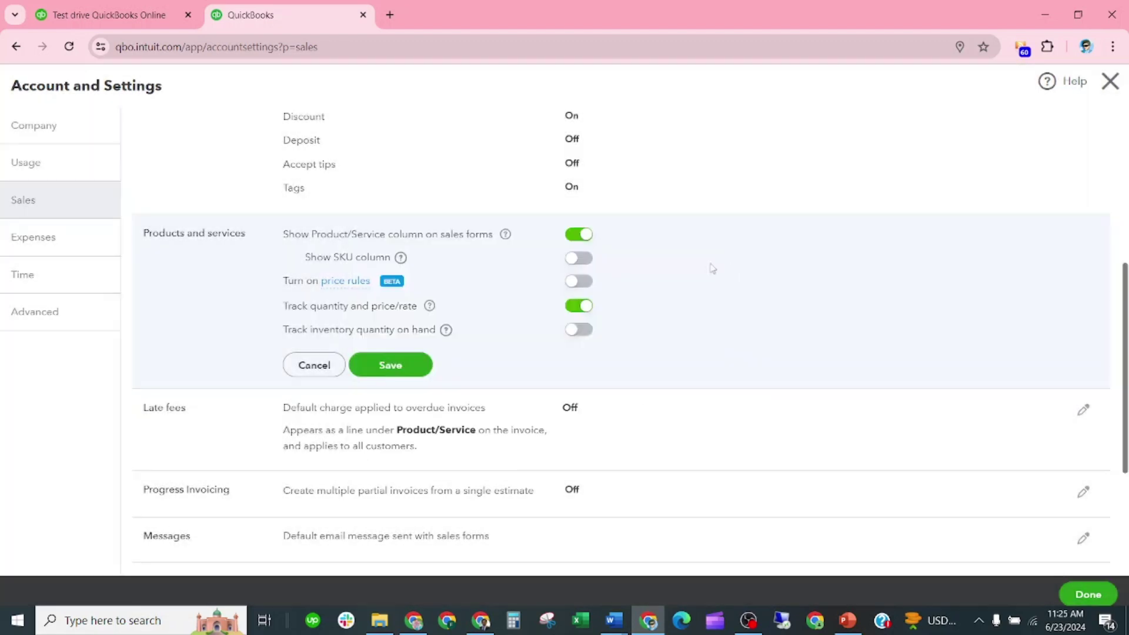
left_click(571, 333)
left_click(604, 418)
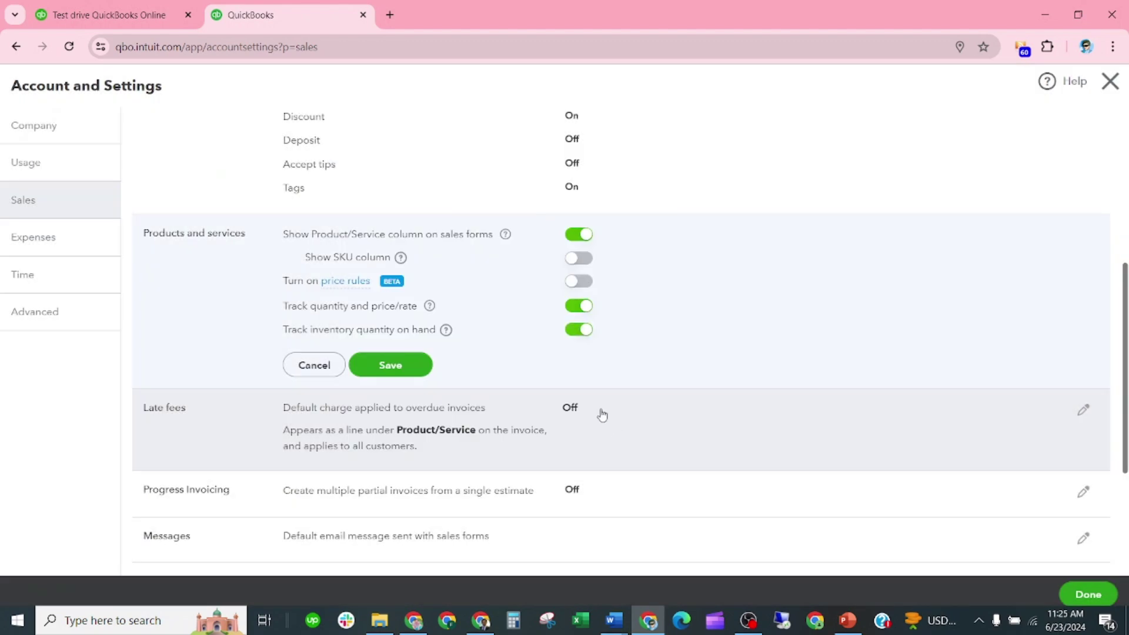
left_click(374, 358)
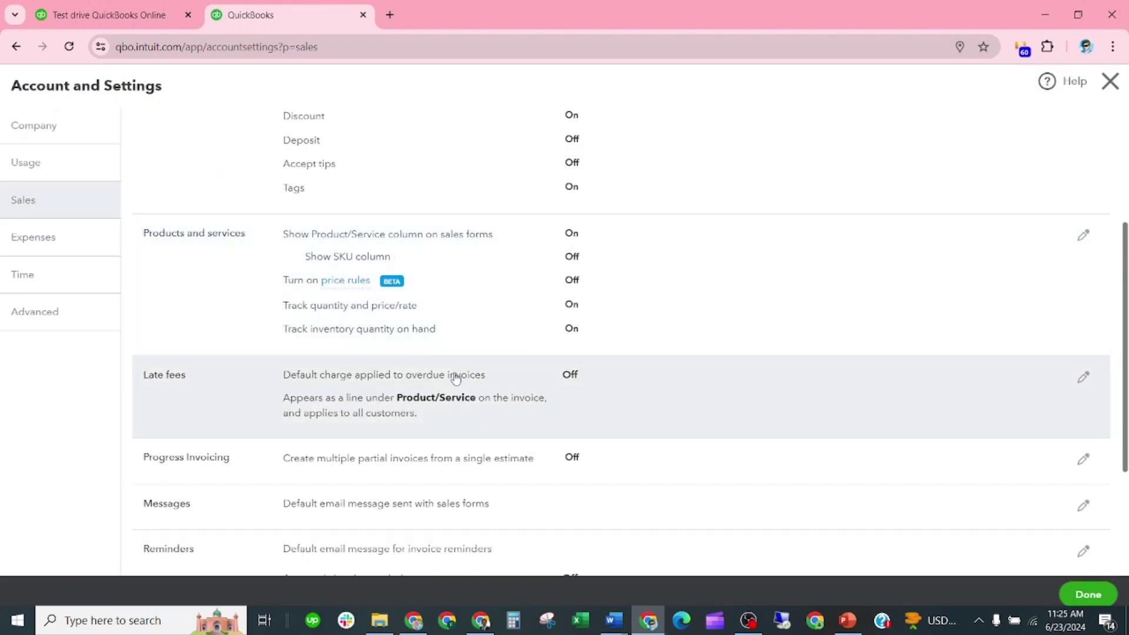
scroll(481, 391, "down", 3)
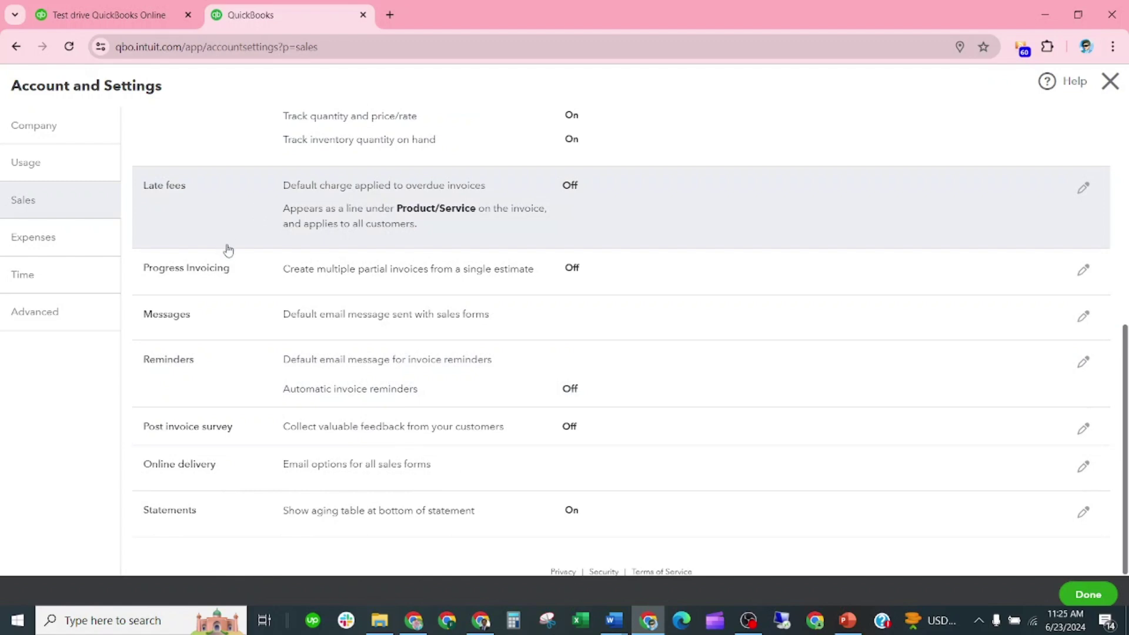
scroll(371, 222, "up", 4)
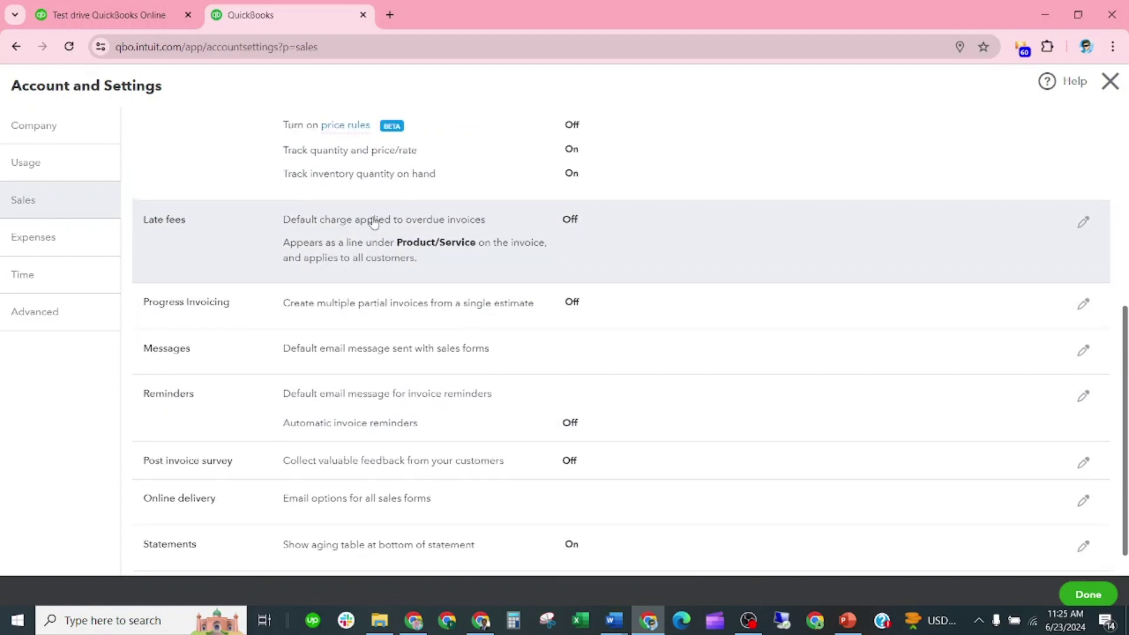
scroll(372, 222, "up", 3)
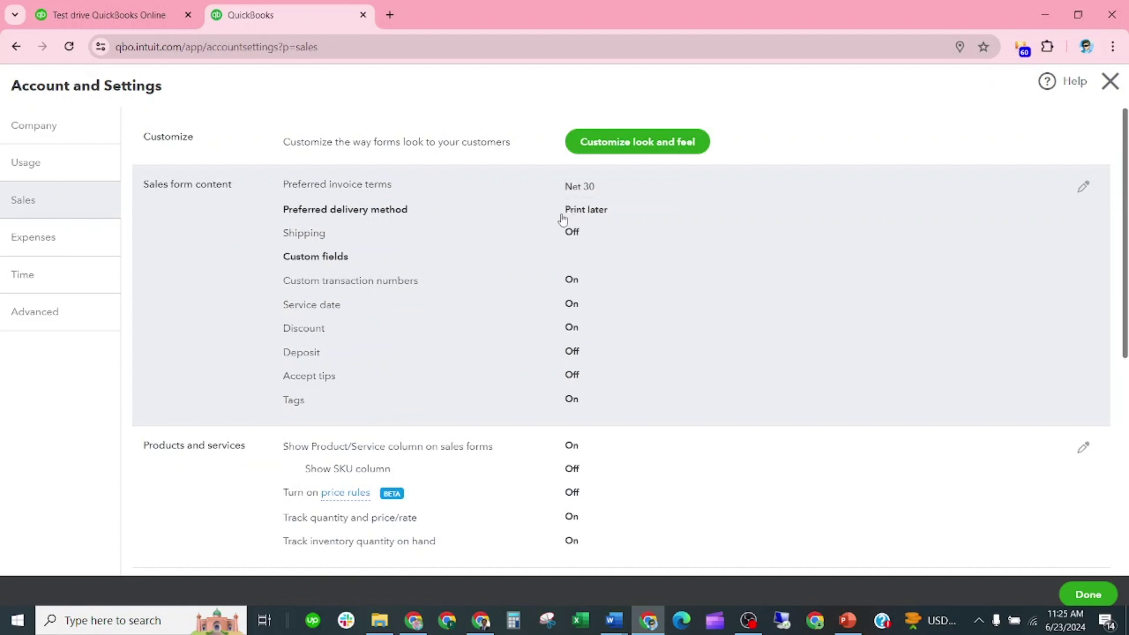
scroll(556, 232, "down", 6)
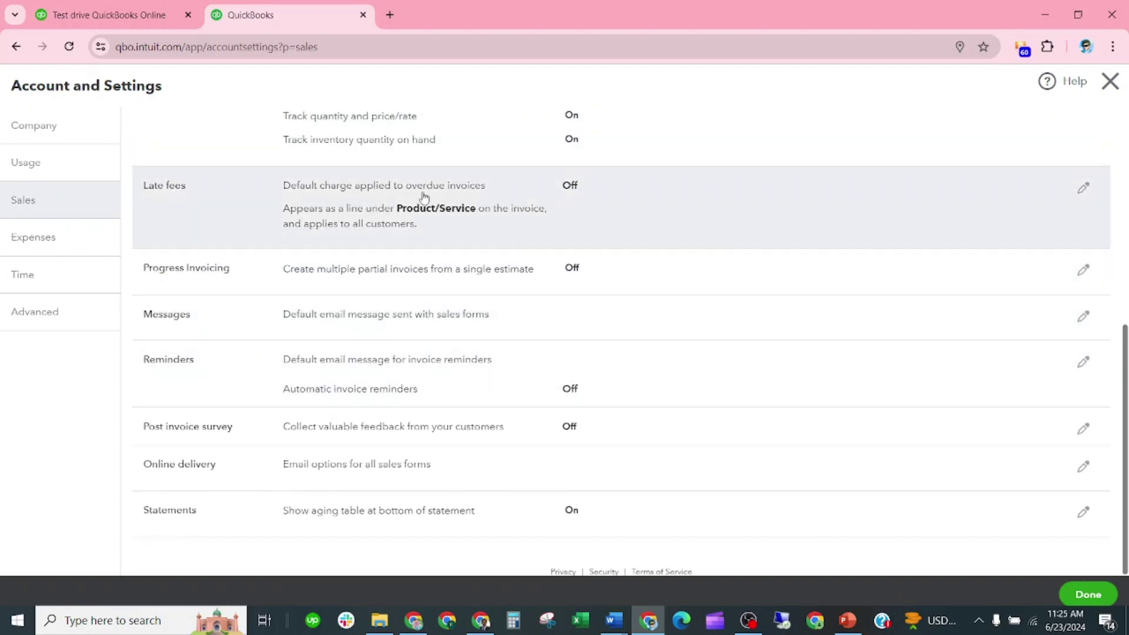
Turn on a flat 100 USD late fee charged once per overdue invoice and save it
left_click(571, 186)
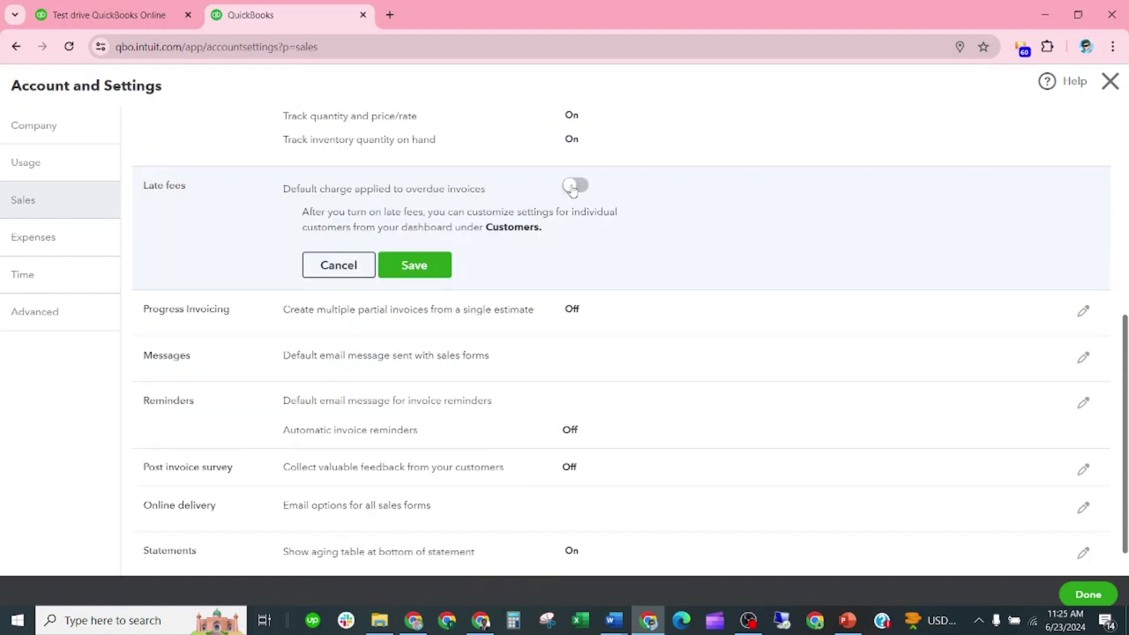
left_click(573, 186)
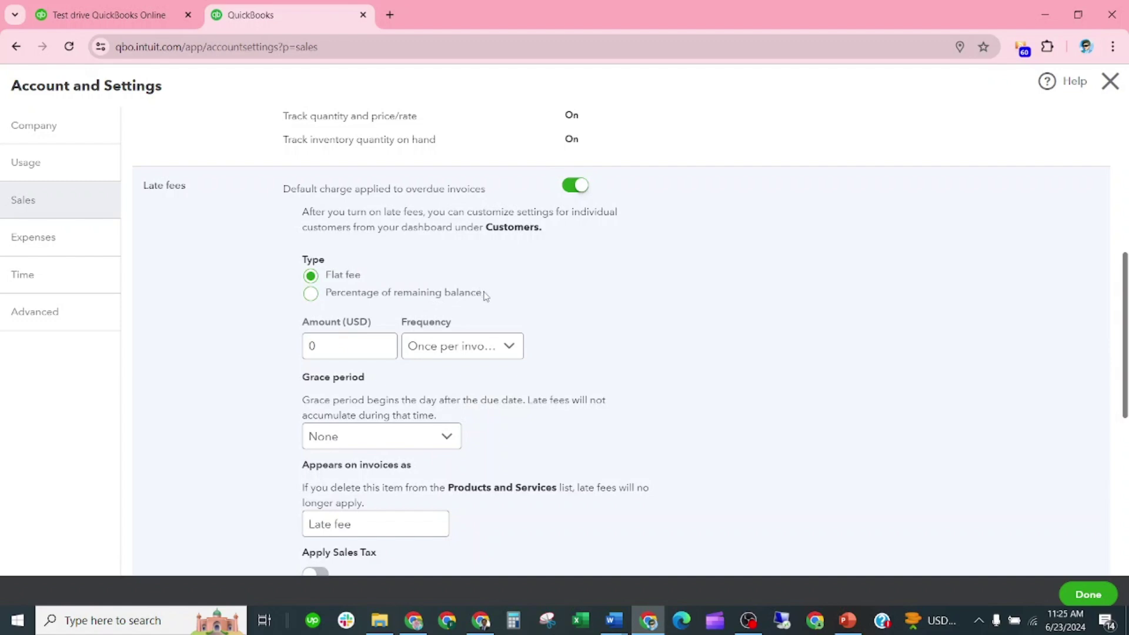
left_click(317, 346)
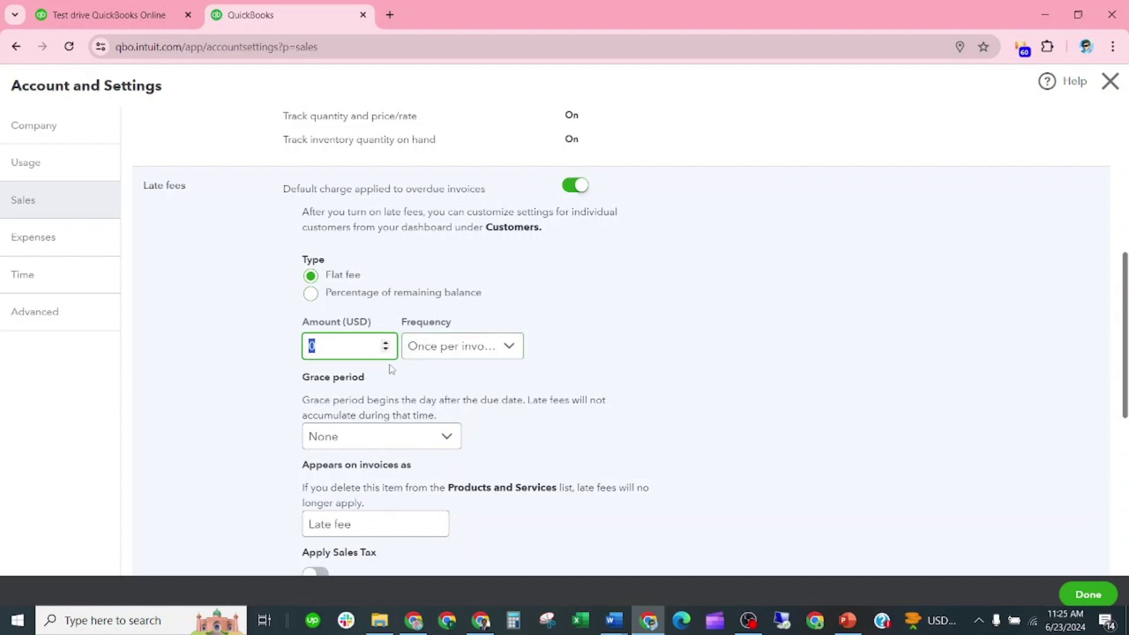
type("100")
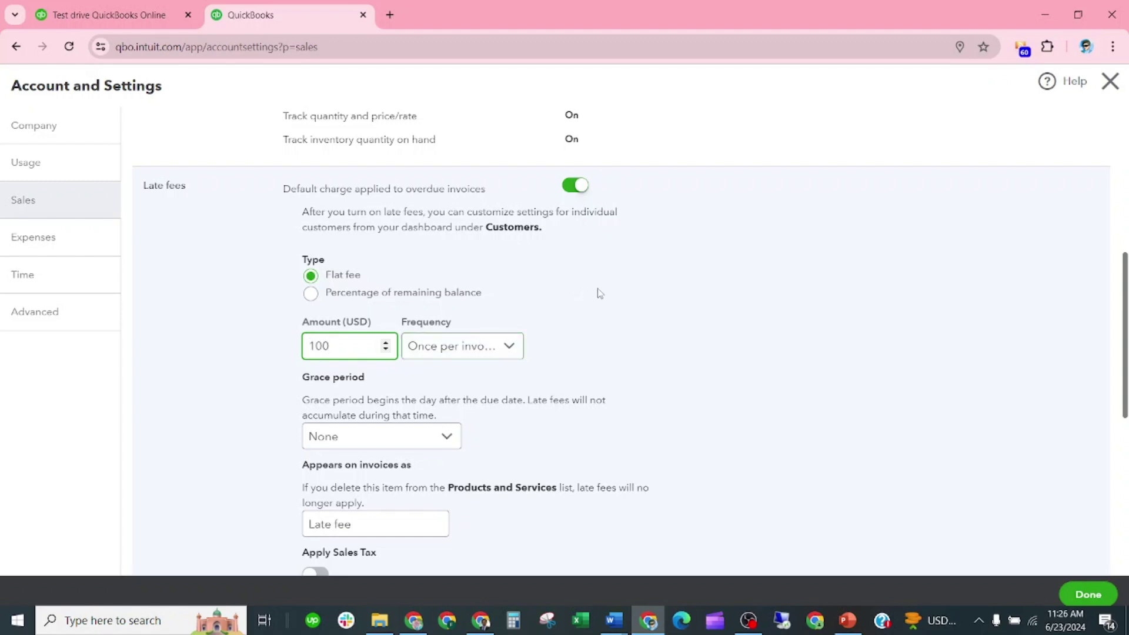
left_click(605, 294)
left_click(511, 345)
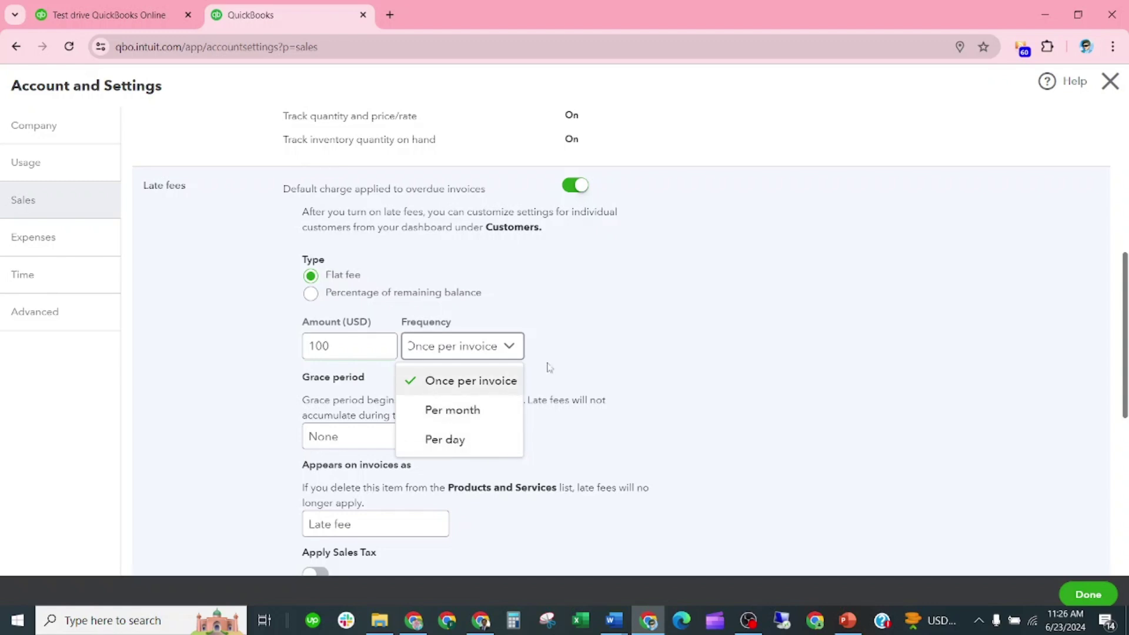
left_click(632, 297)
scroll(476, 383, "down", 2)
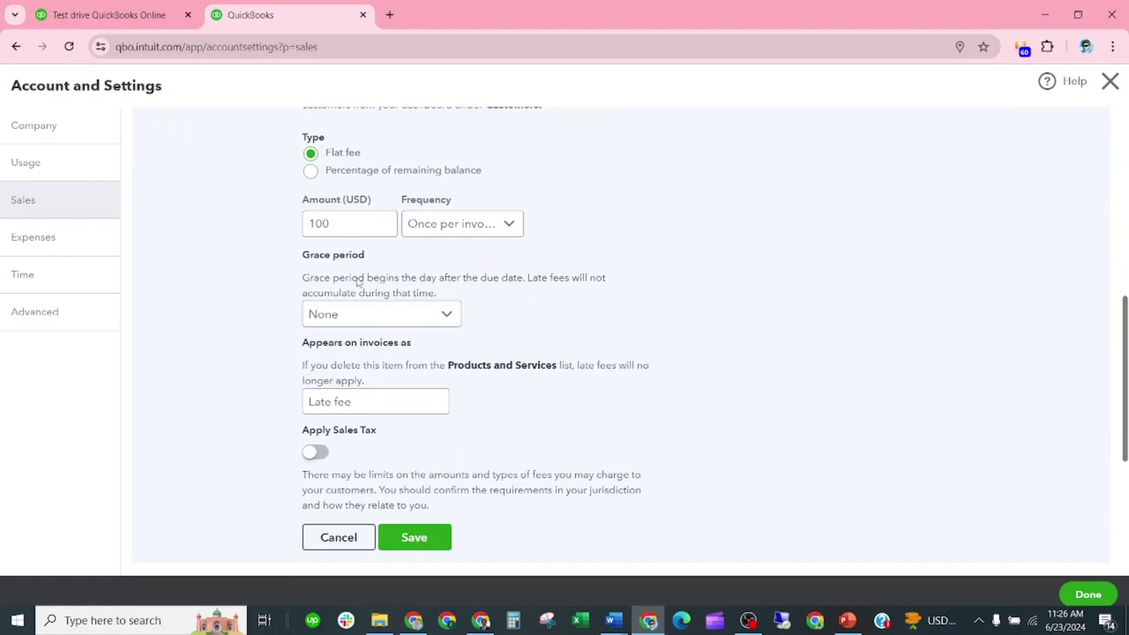
scroll(415, 347, "down", 2)
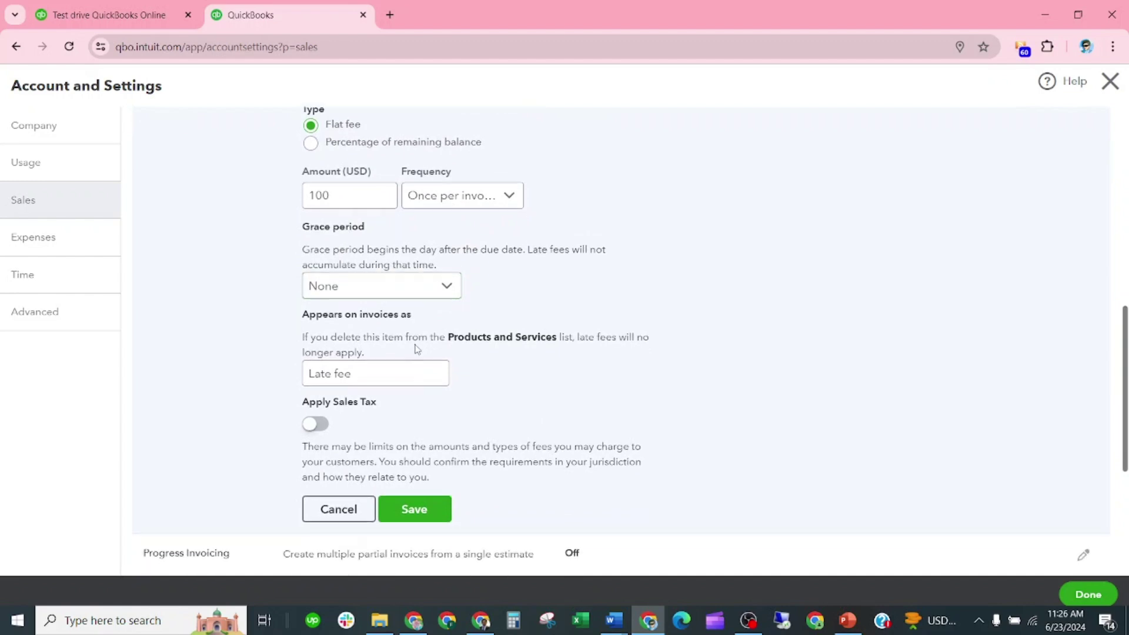
left_click(417, 423)
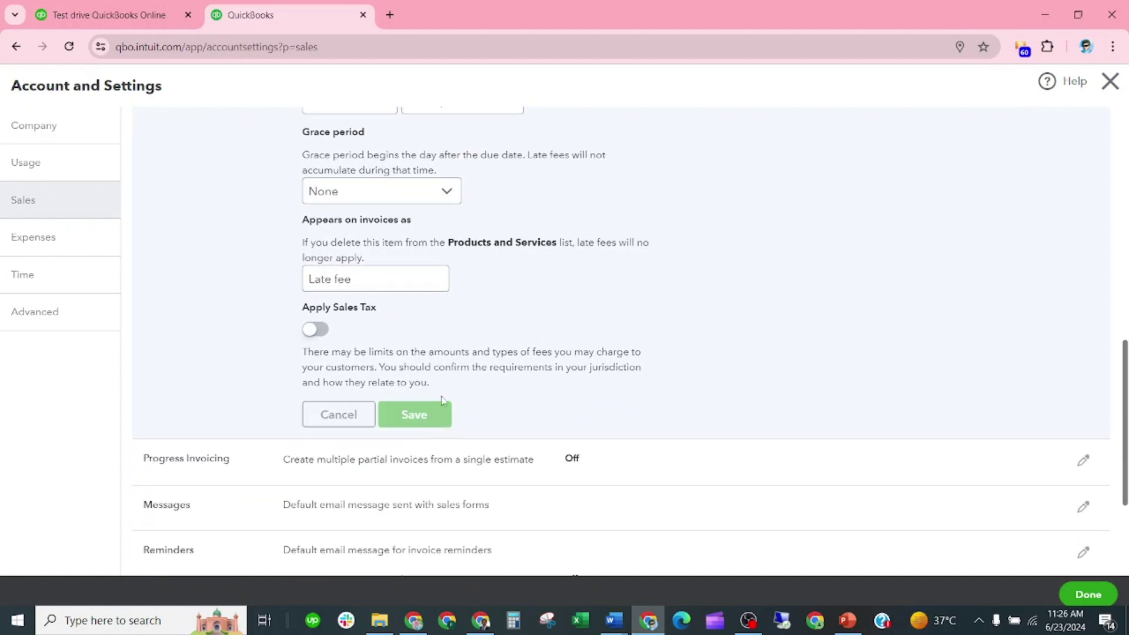
scroll(459, 423, "down", 1)
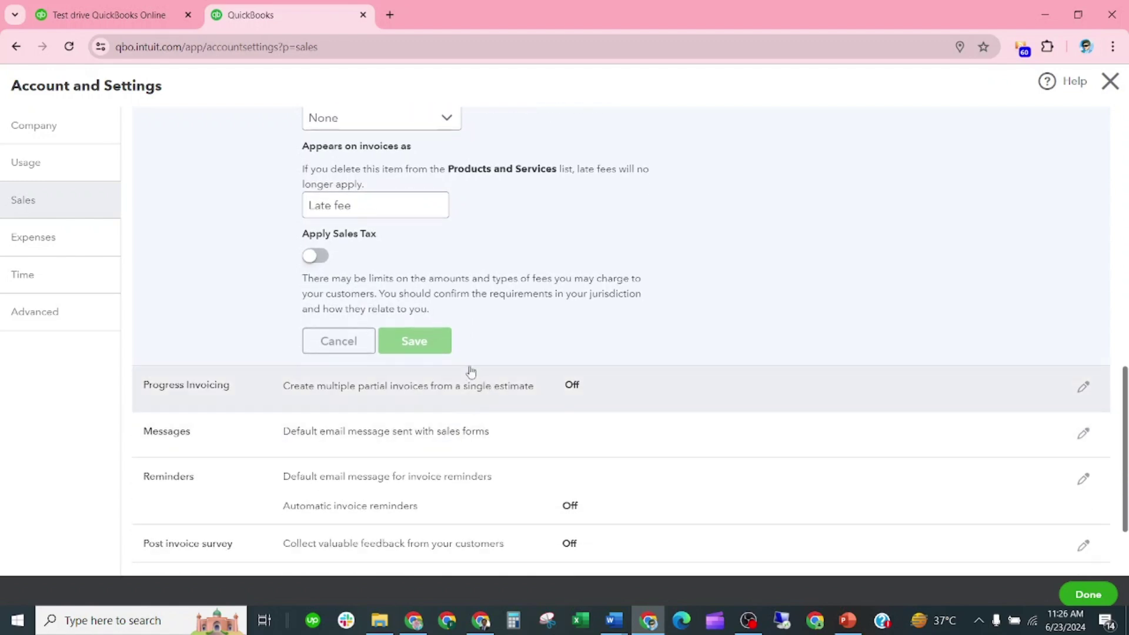
scroll(474, 335, "up", 3)
scroll(474, 353, "down", 3)
scroll(472, 434, "down", 1)
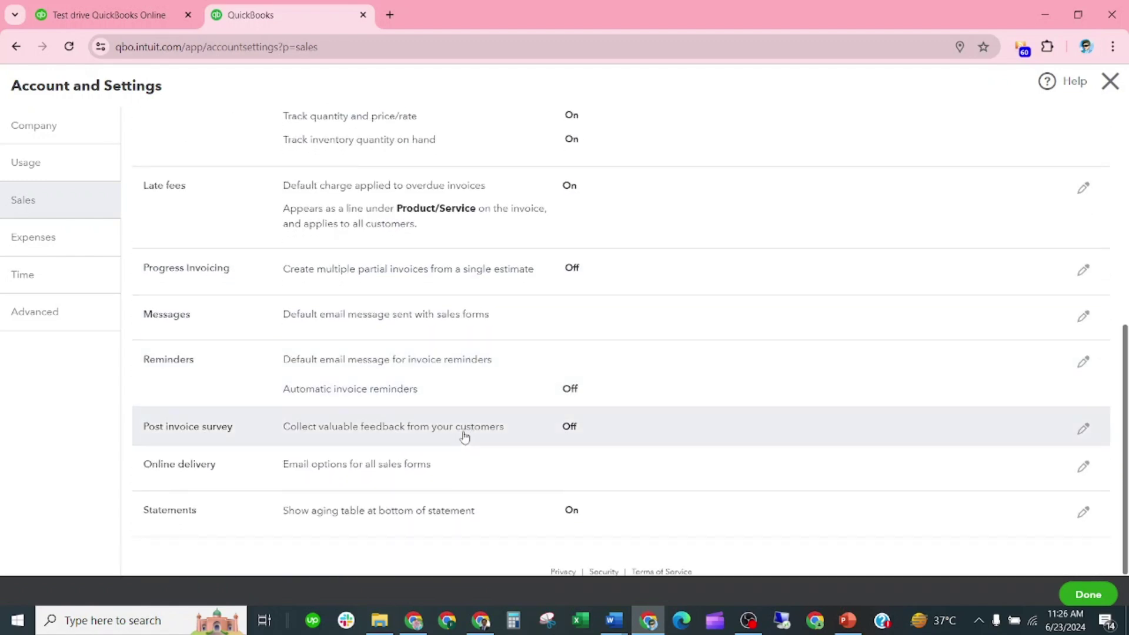
scroll(464, 359, "up", 1)
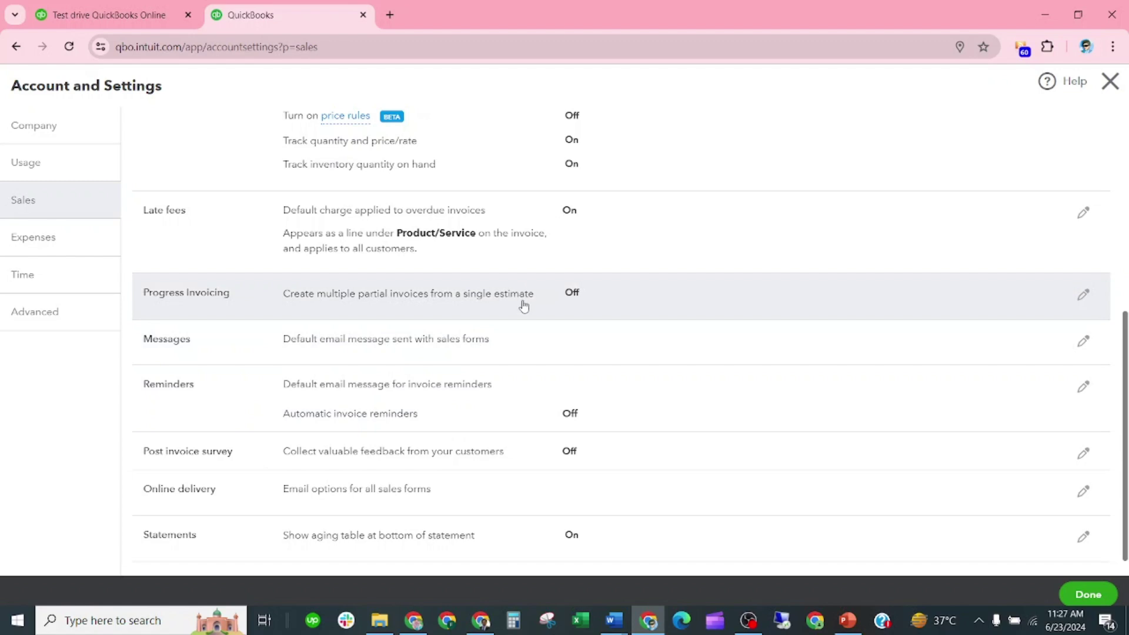
scroll(397, 341, "down", 1)
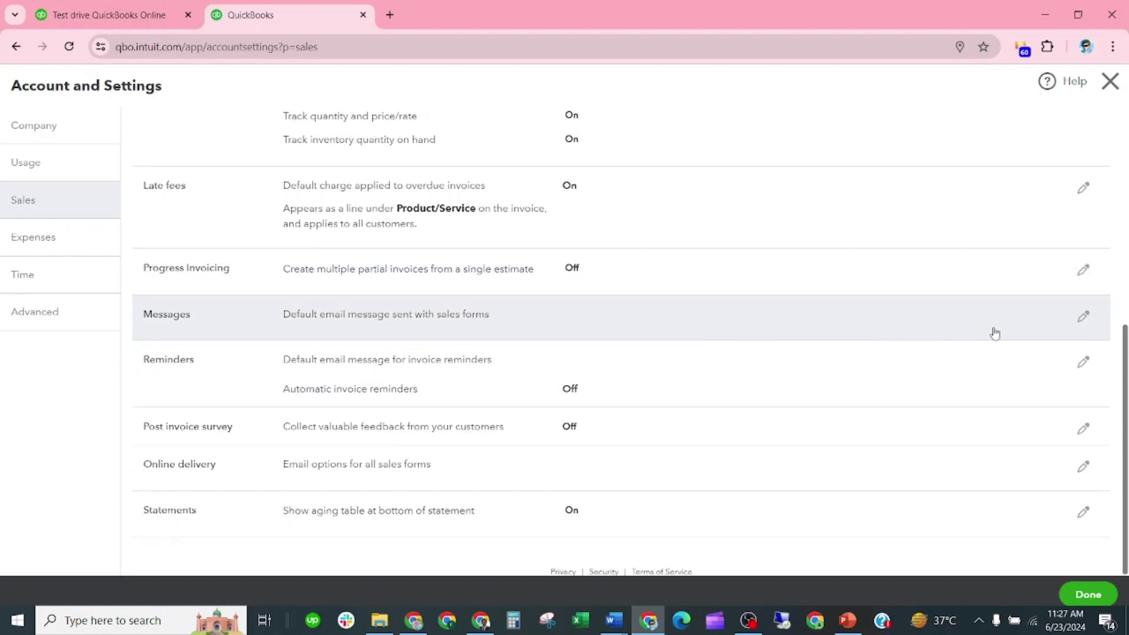
Edit the Invoice email message, keeping the 'Dear [Full Name]' greeting, and select the subject line
left_click(1084, 318)
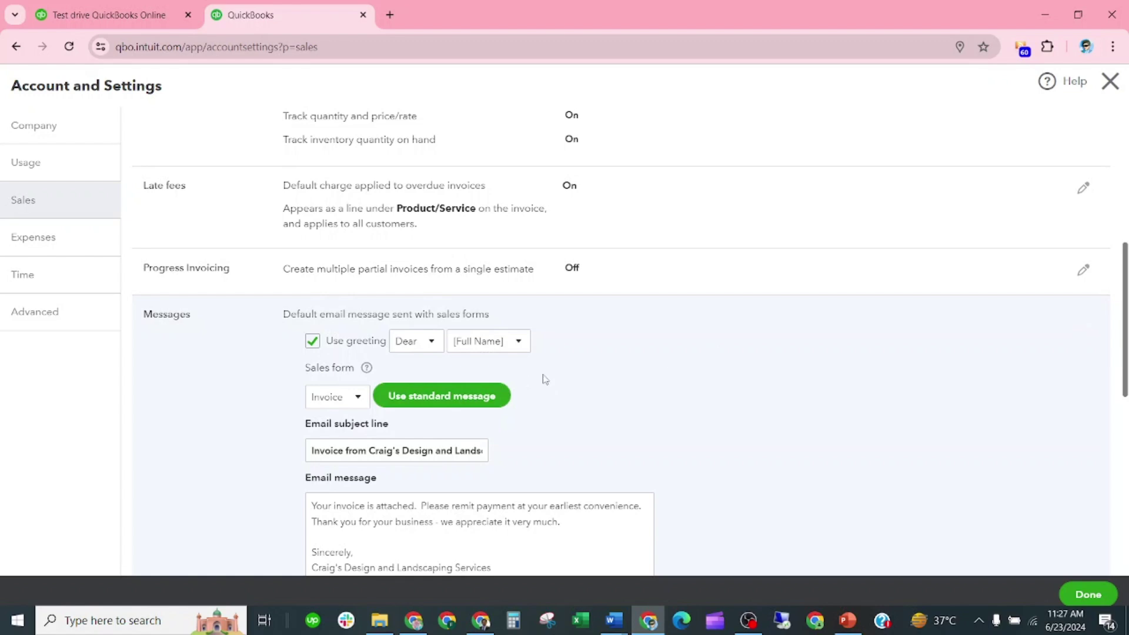
scroll(500, 353, "down", 1)
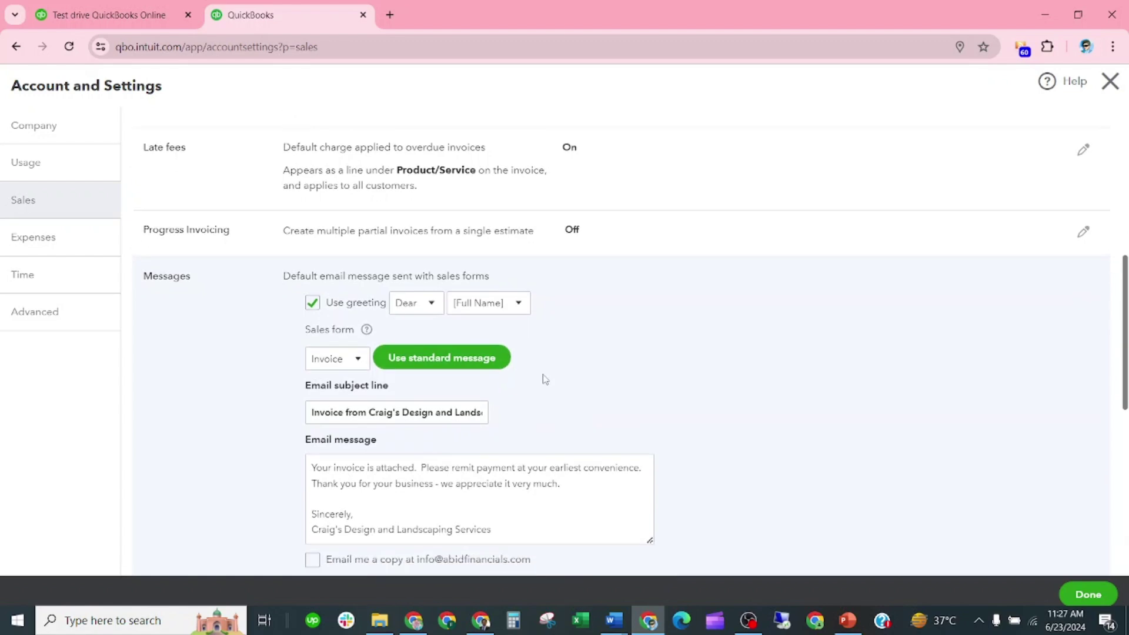
left_click(434, 294)
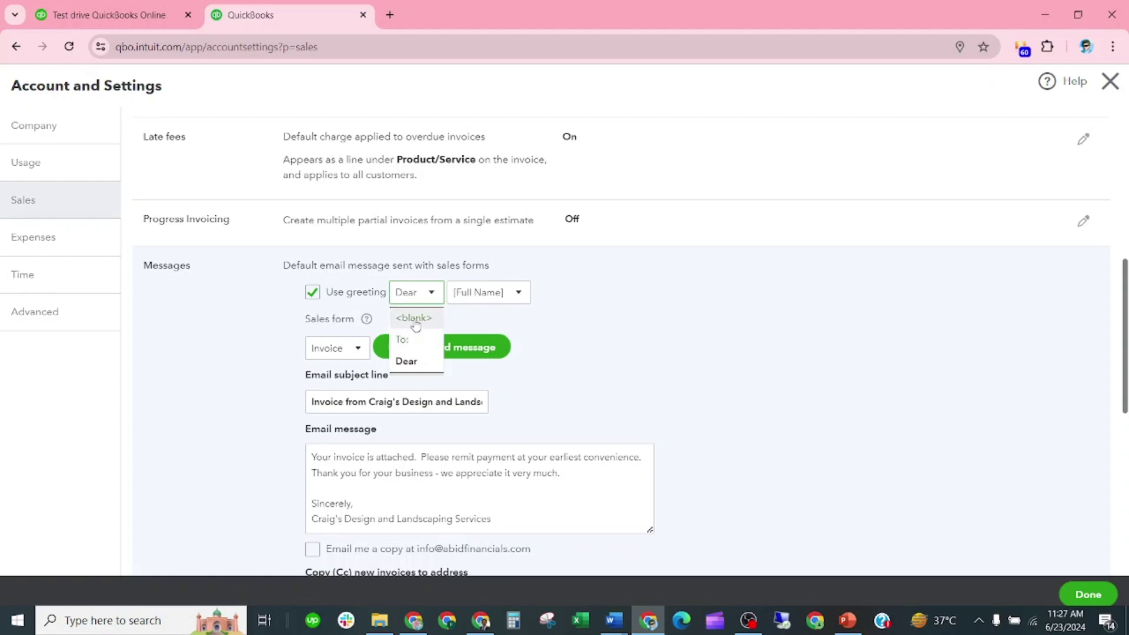
left_click(505, 317)
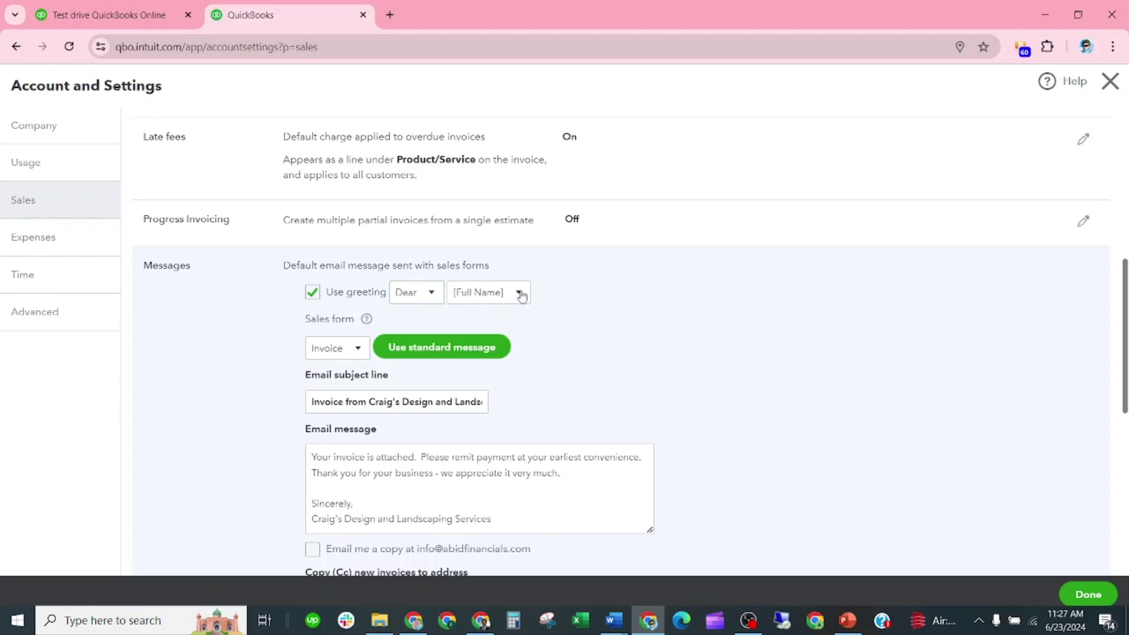
left_click(520, 293)
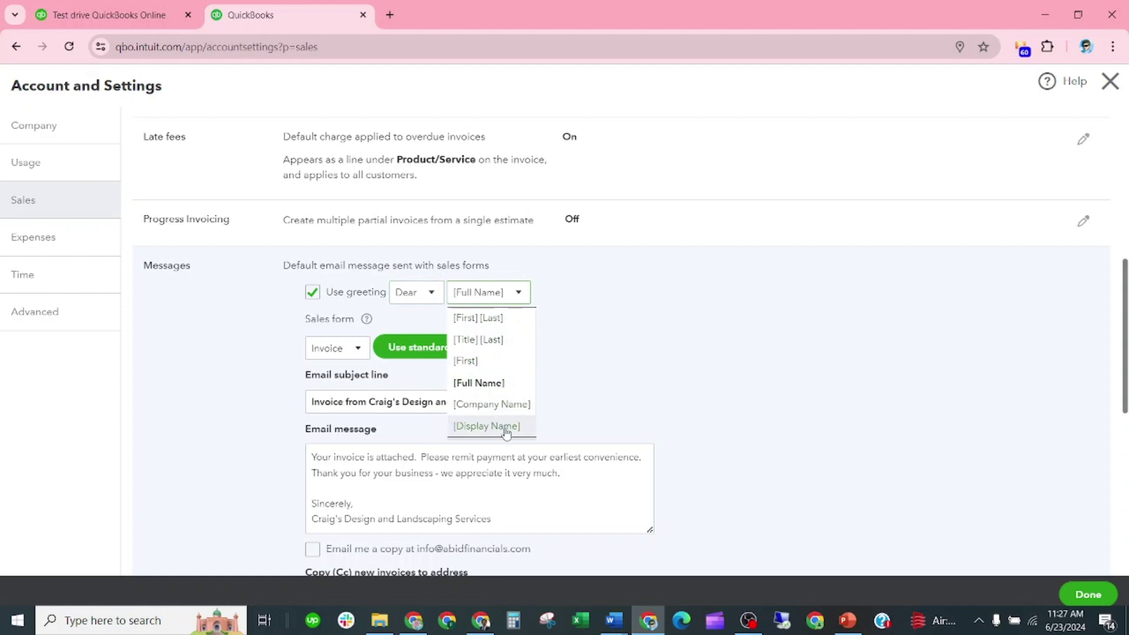
left_click(497, 388)
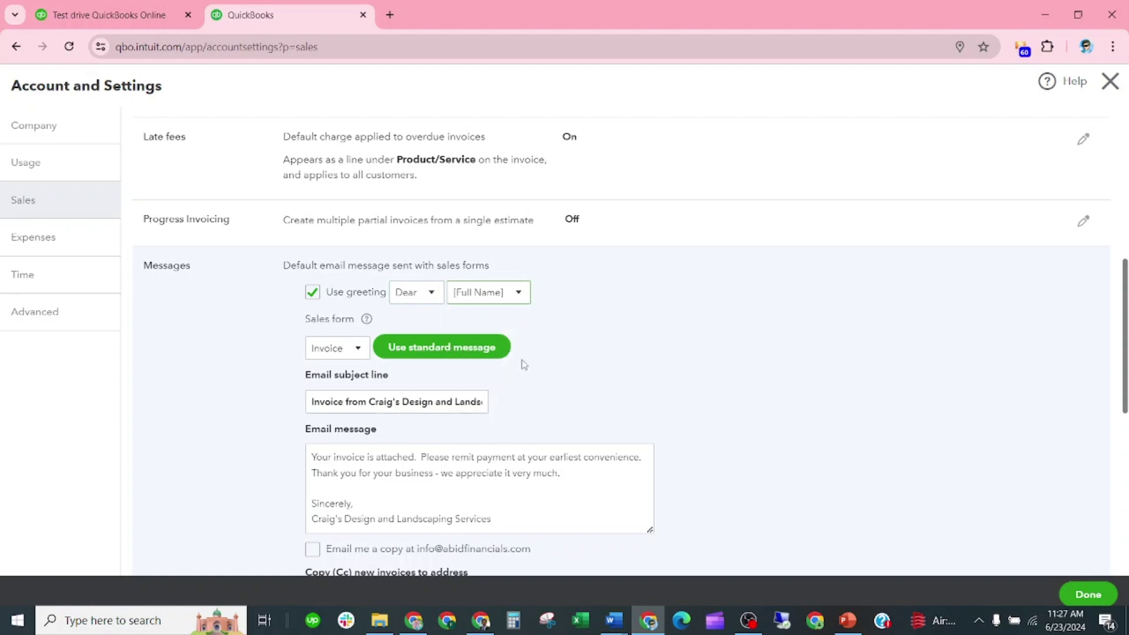
left_click(359, 350)
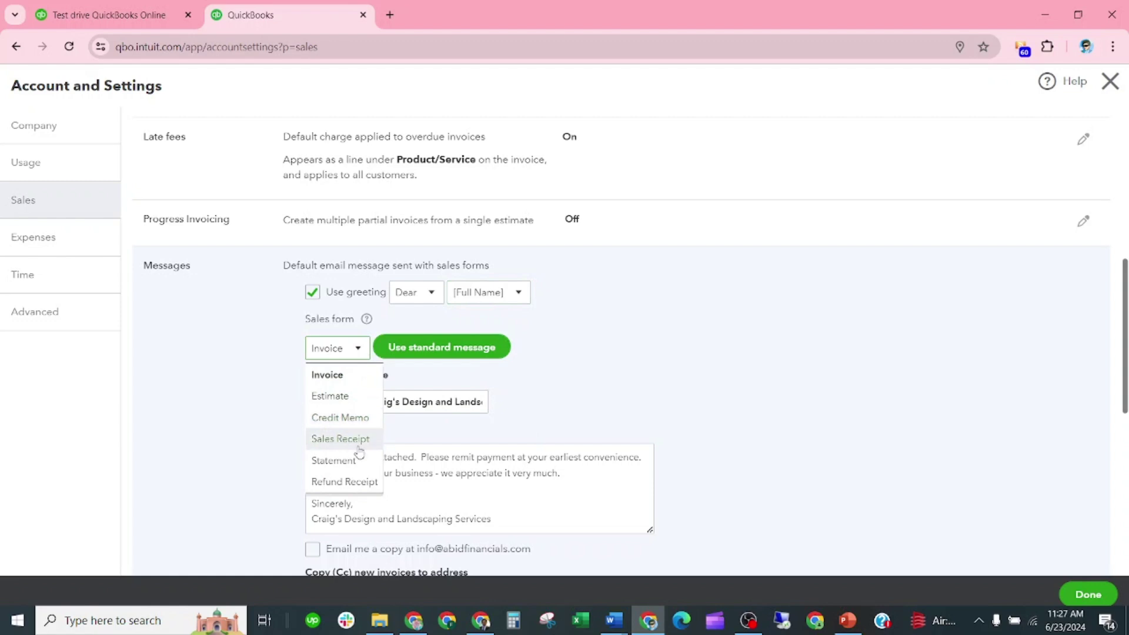
left_click(482, 350)
scroll(447, 356, "down", 1)
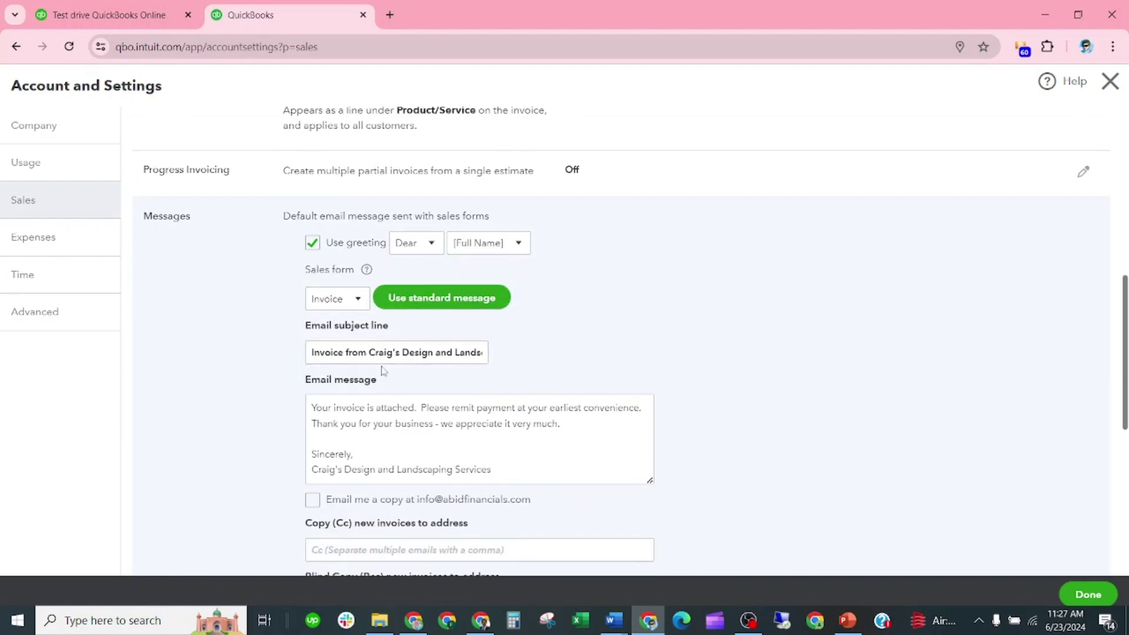
scroll(370, 338, "down", 1)
left_click(377, 302)
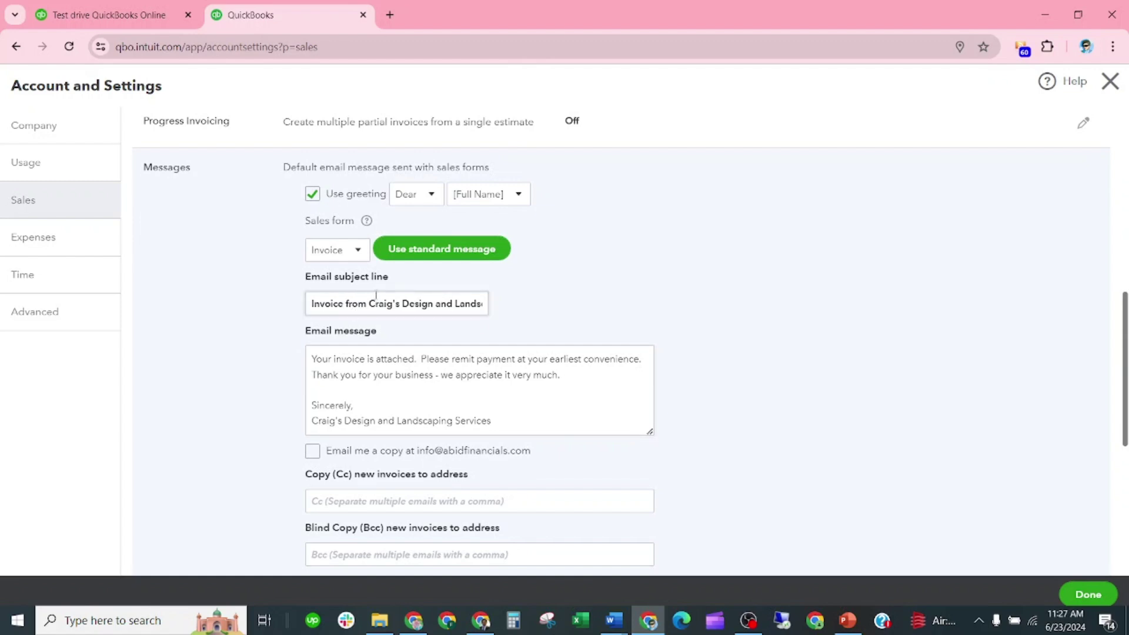
Replace the old company name in the email subject with 'Abid Financials'
left_click_drag(367, 302, 521, 307)
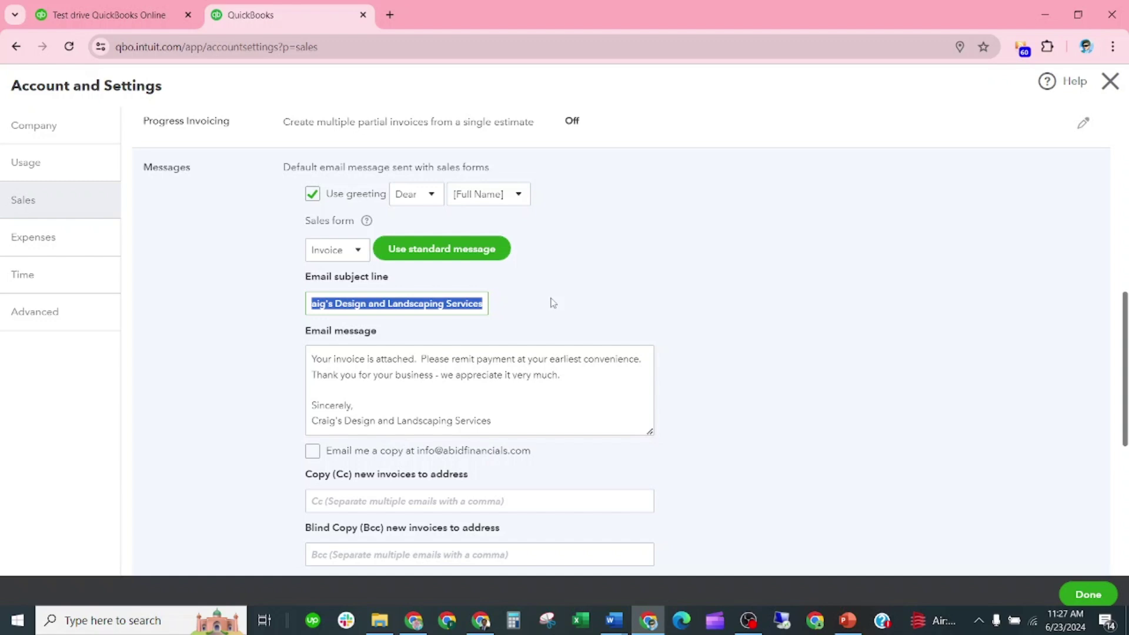
key("BackSpace")
type("Ab")
key("BackSpace")
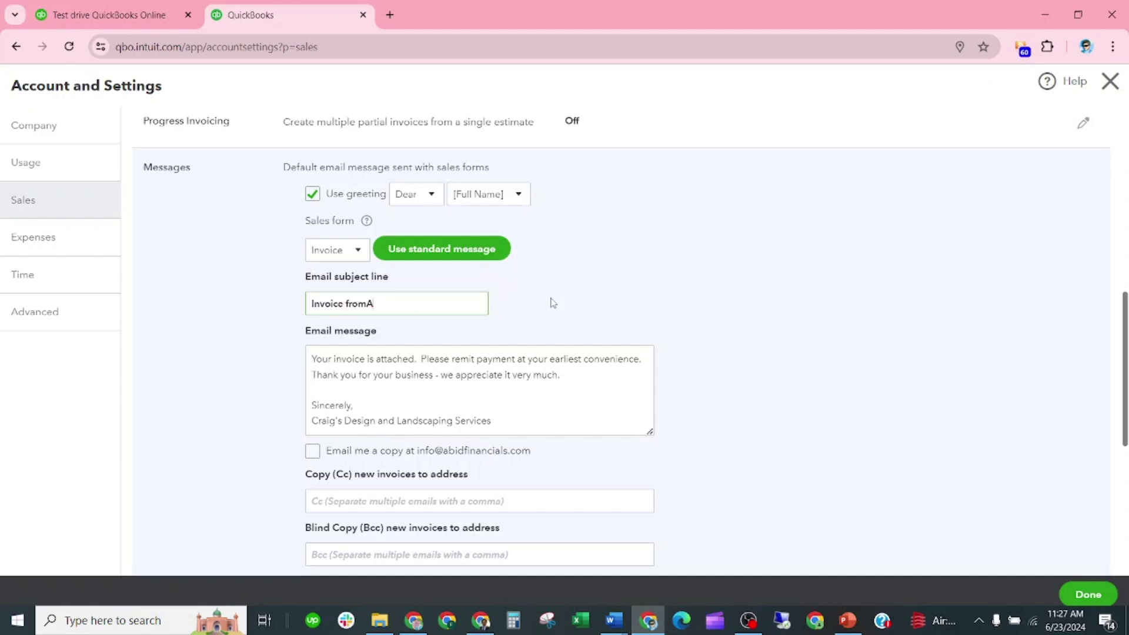
key("BackSpace")
type("Abid")
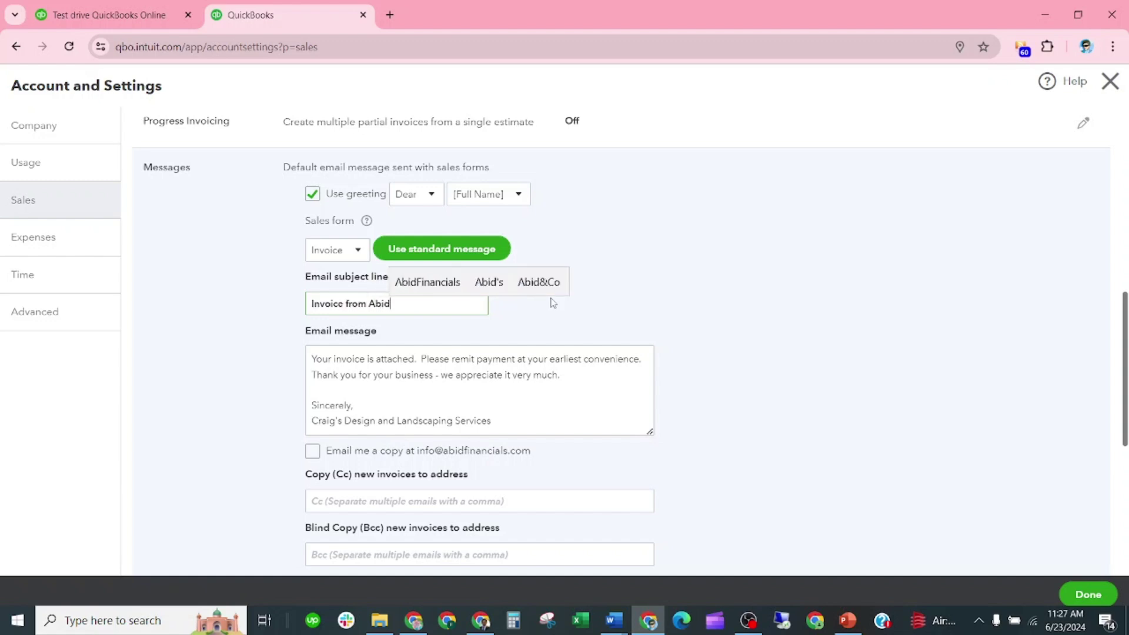
type(" Financia")
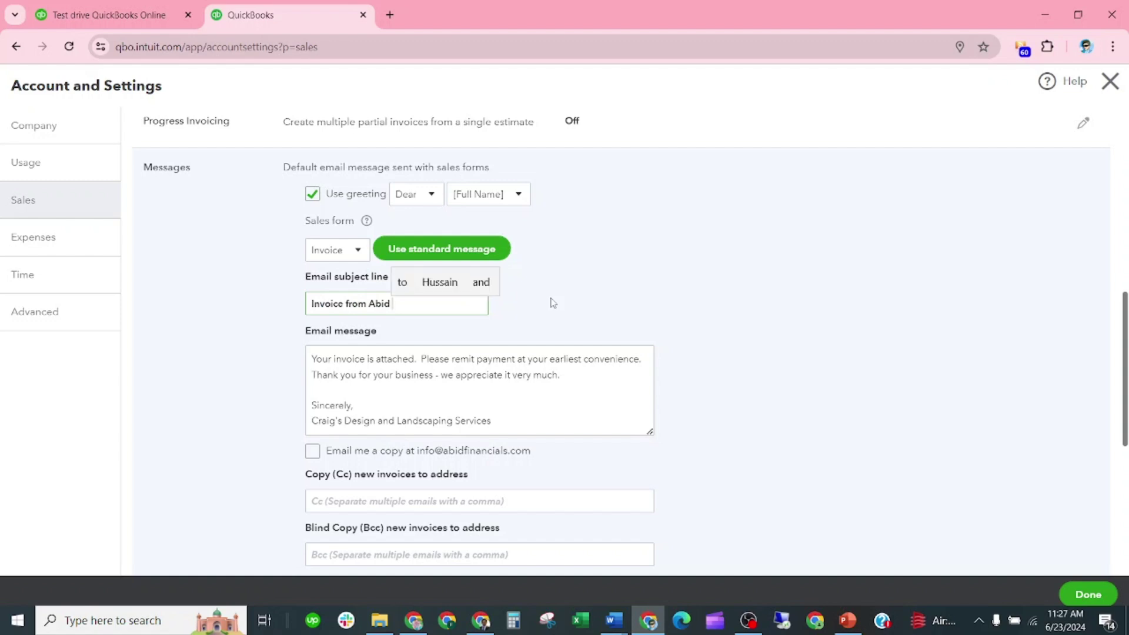
type("ls")
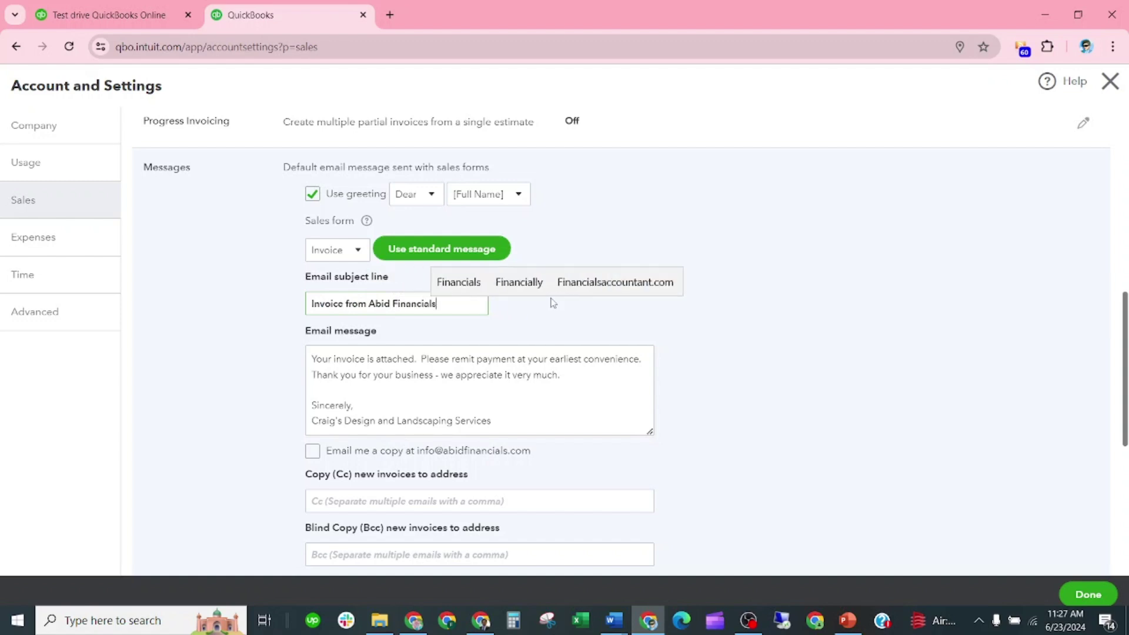
scroll(396, 421, "up", 1)
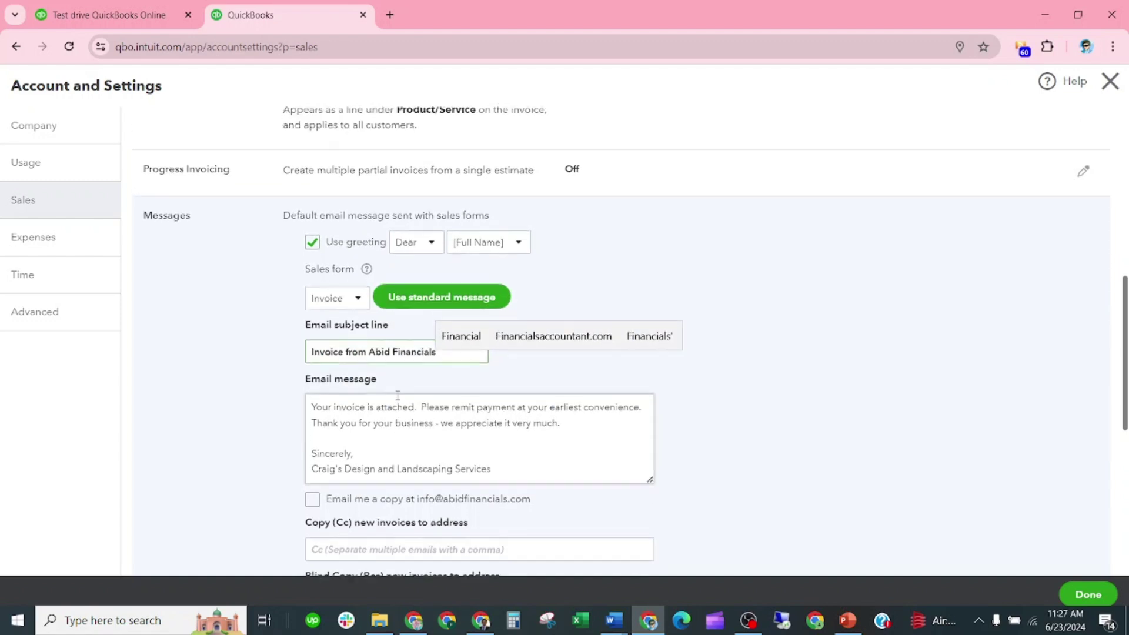
scroll(393, 382, "down", 2)
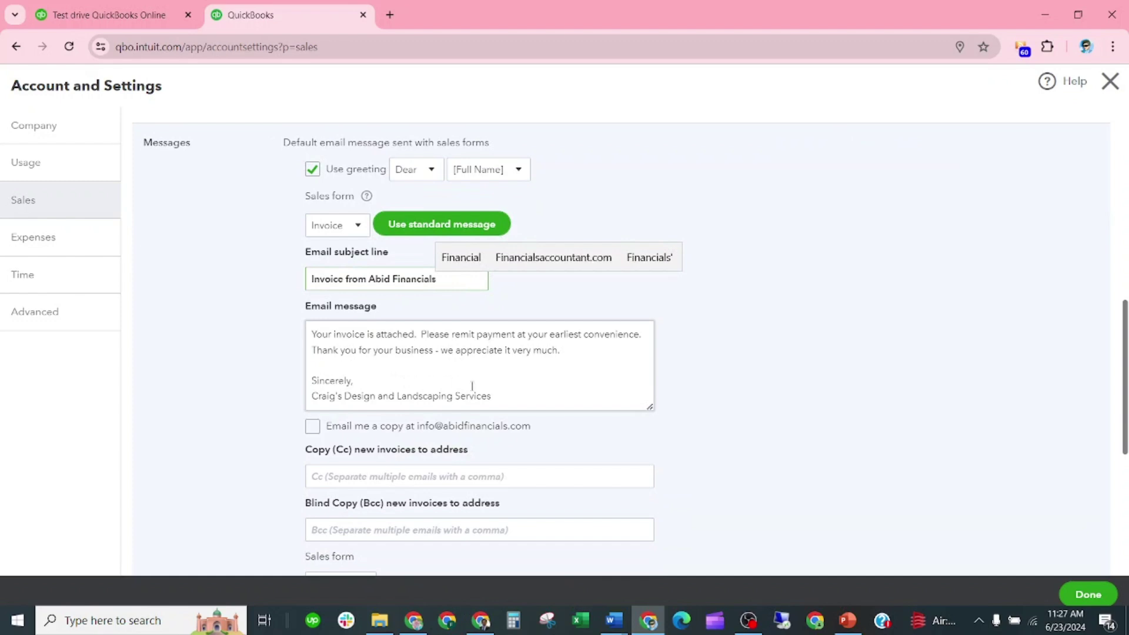
Put 'Abid Financials' in place of the old company name in the email signature
left_click_drag(445, 274, 369, 276)
key("ctrl+c")
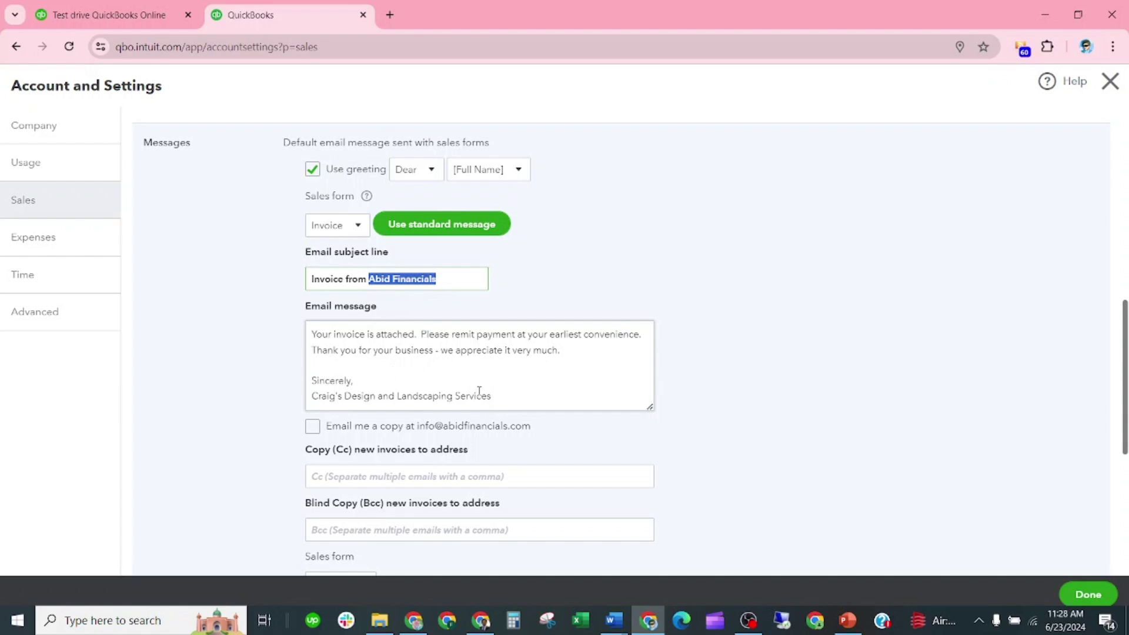
left_click_drag(492, 396, 309, 398)
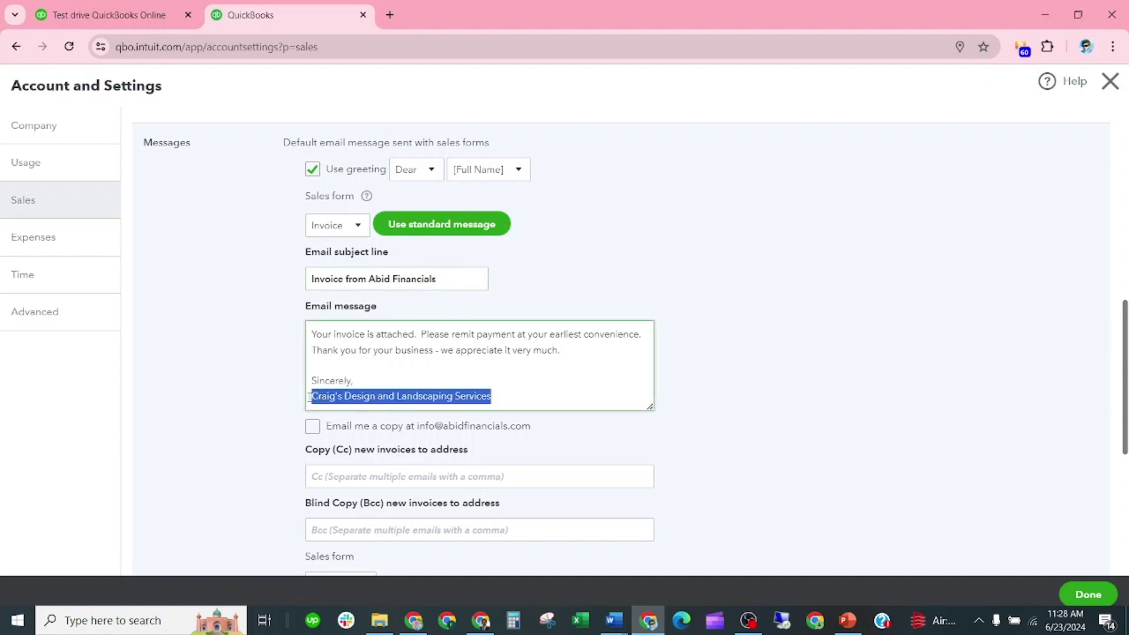
key("ctrl+v")
scroll(353, 388, "up", 1)
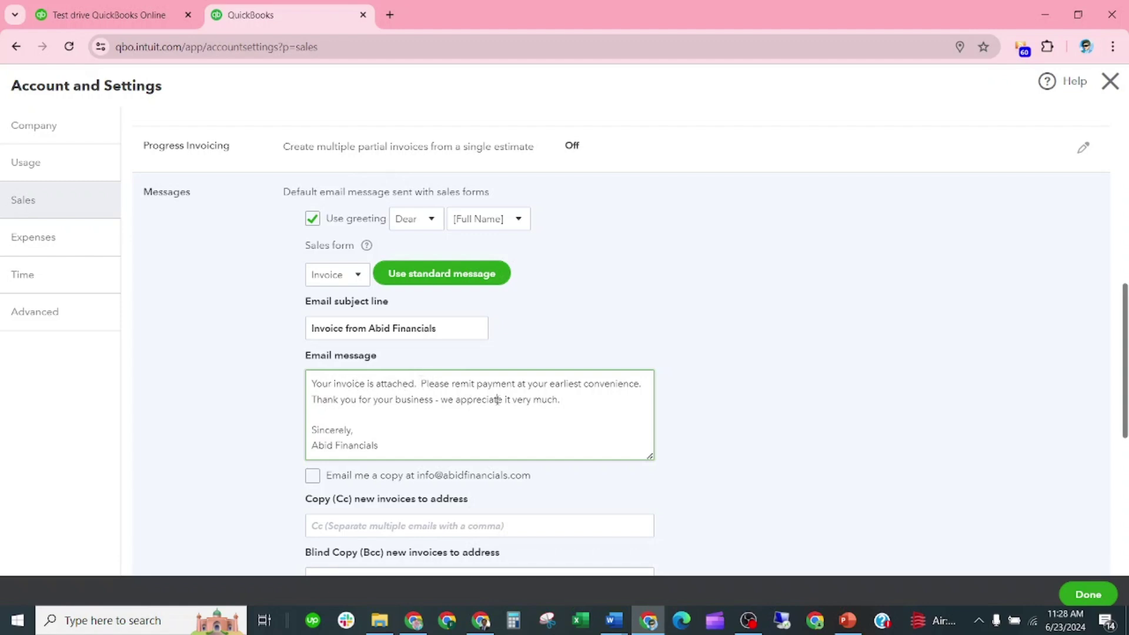
Reword the email body to 'Please review the attached invoices' and 'Please pay it as soon as possible.'
left_click_drag(442, 400, 594, 398)
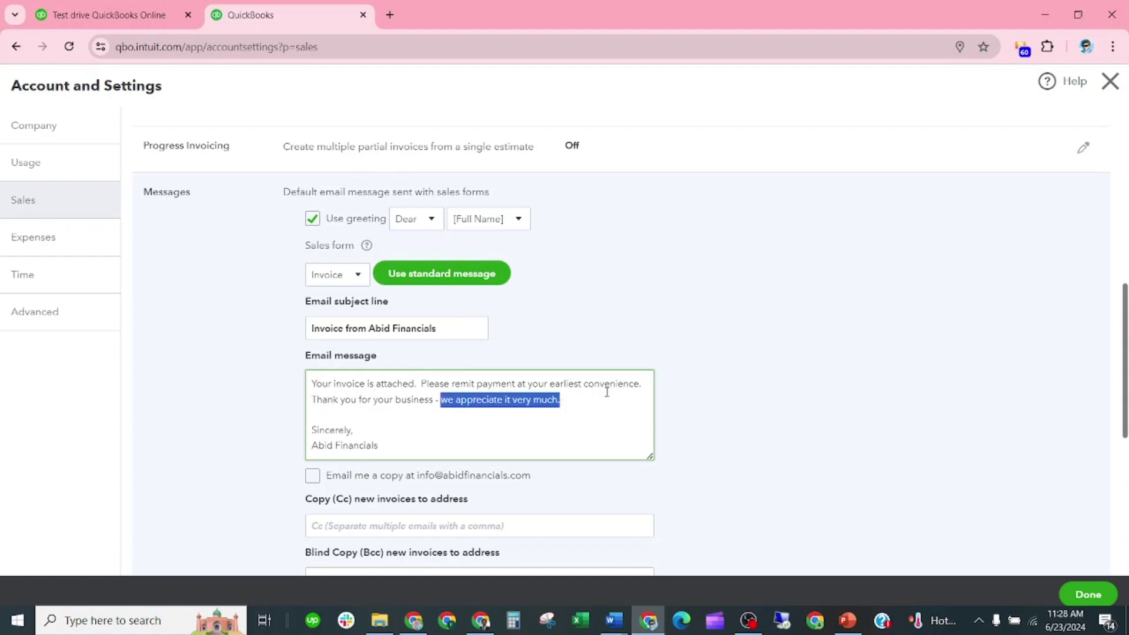
type("Please p")
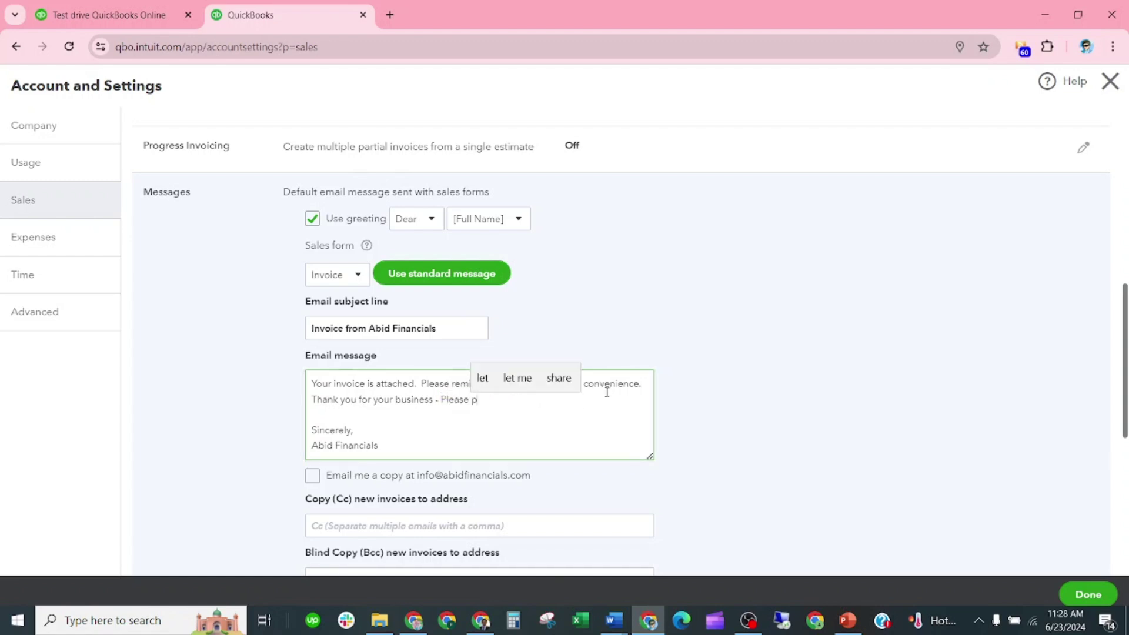
type("ay")
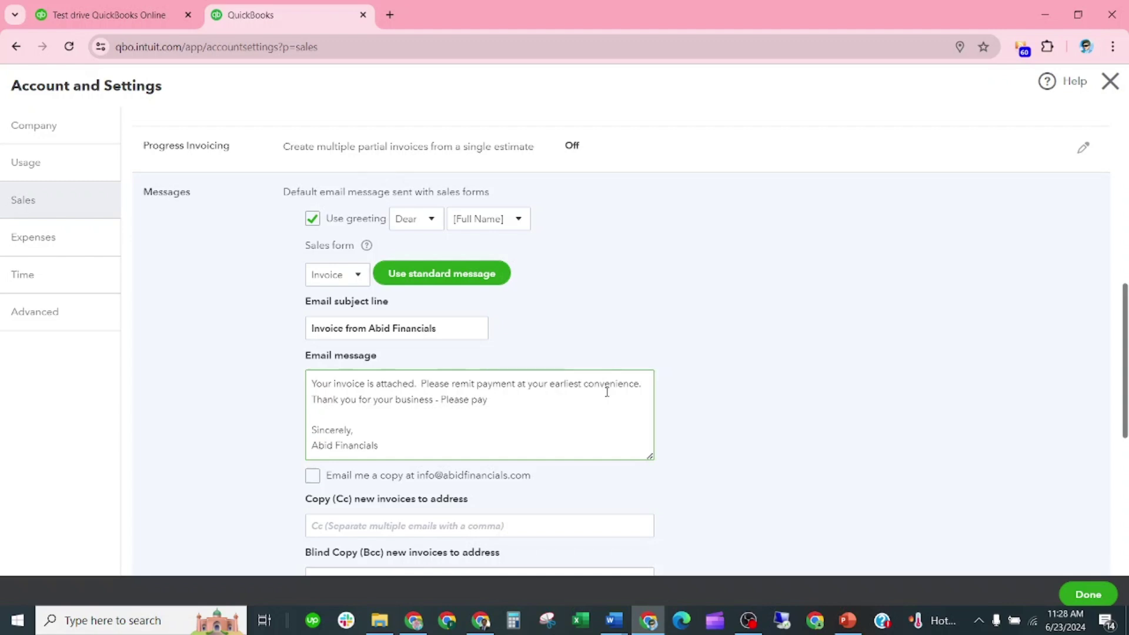
type(" it as soon")
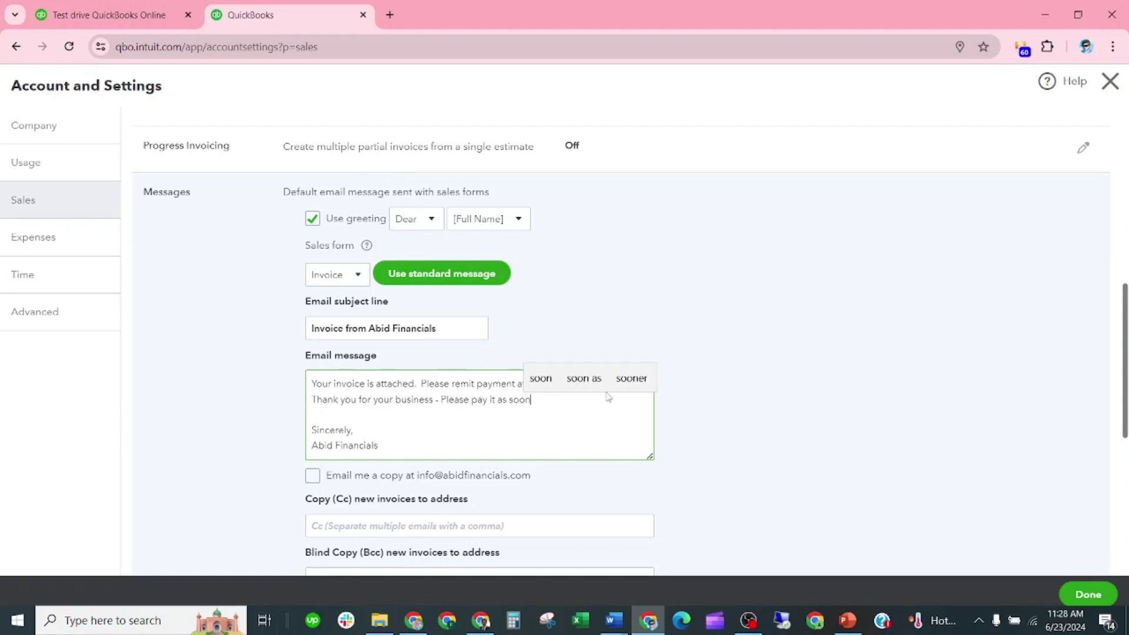
type(" as pos")
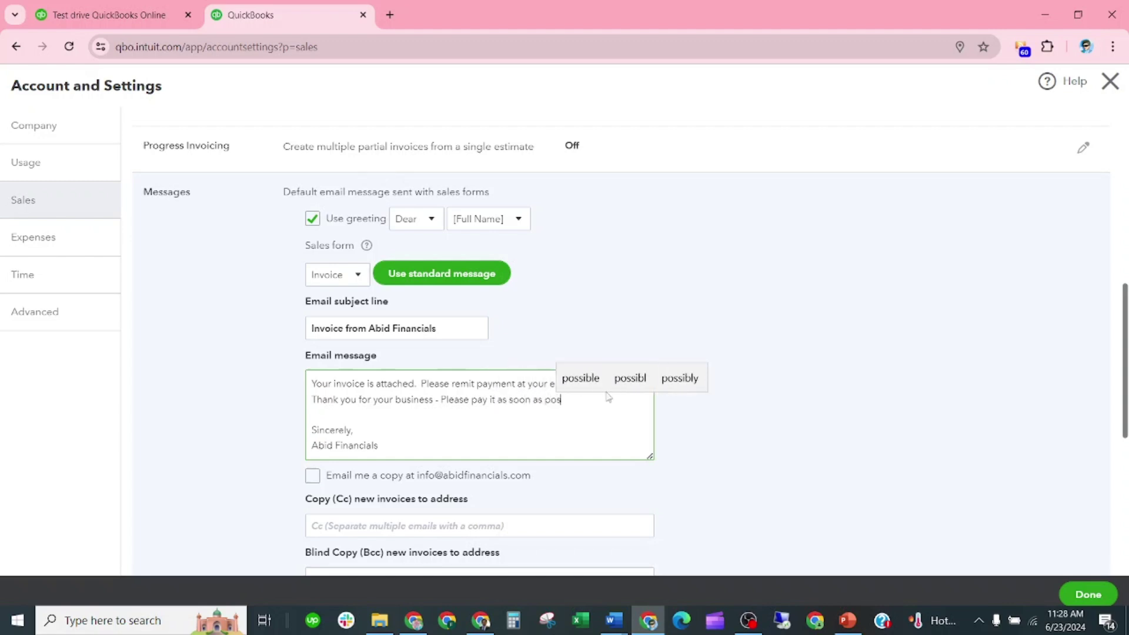
type("sible.")
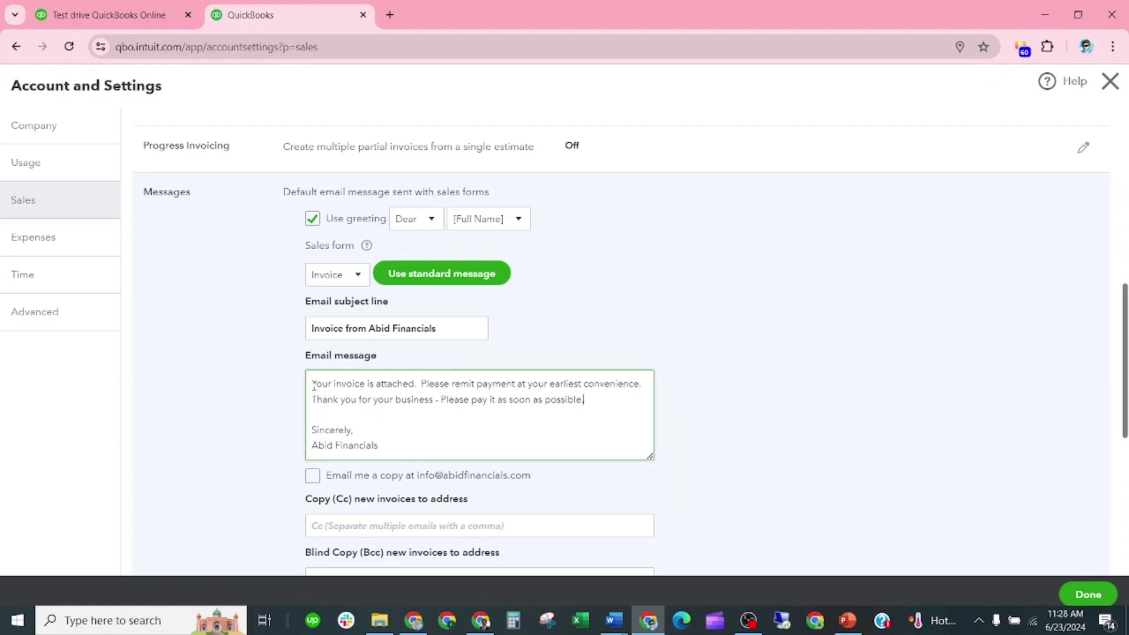
type("Please ")
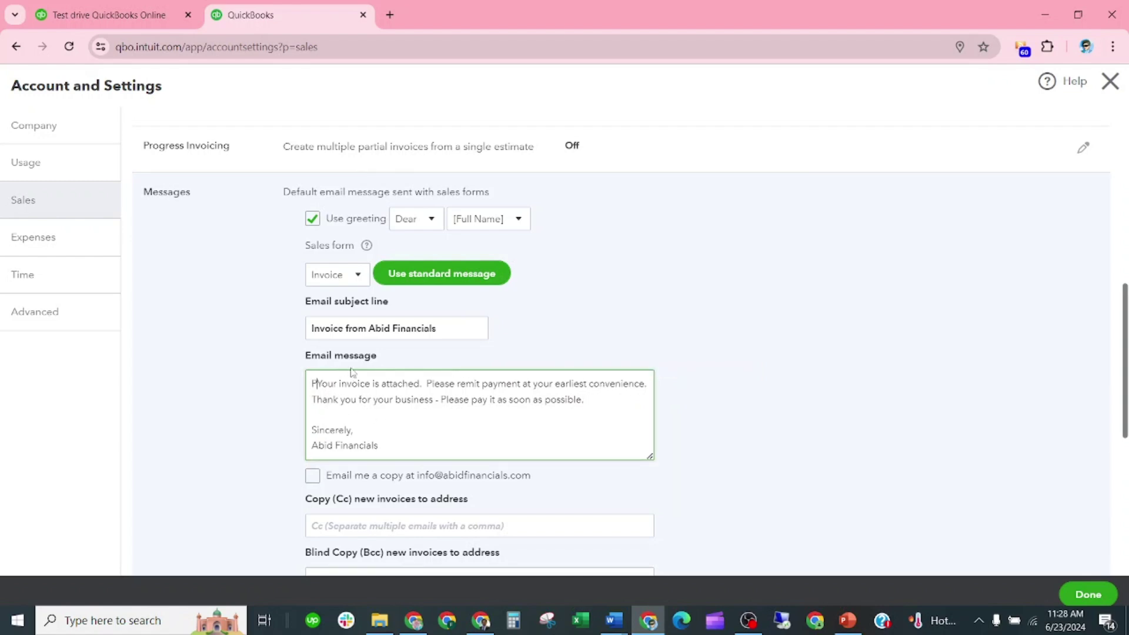
type("rview")
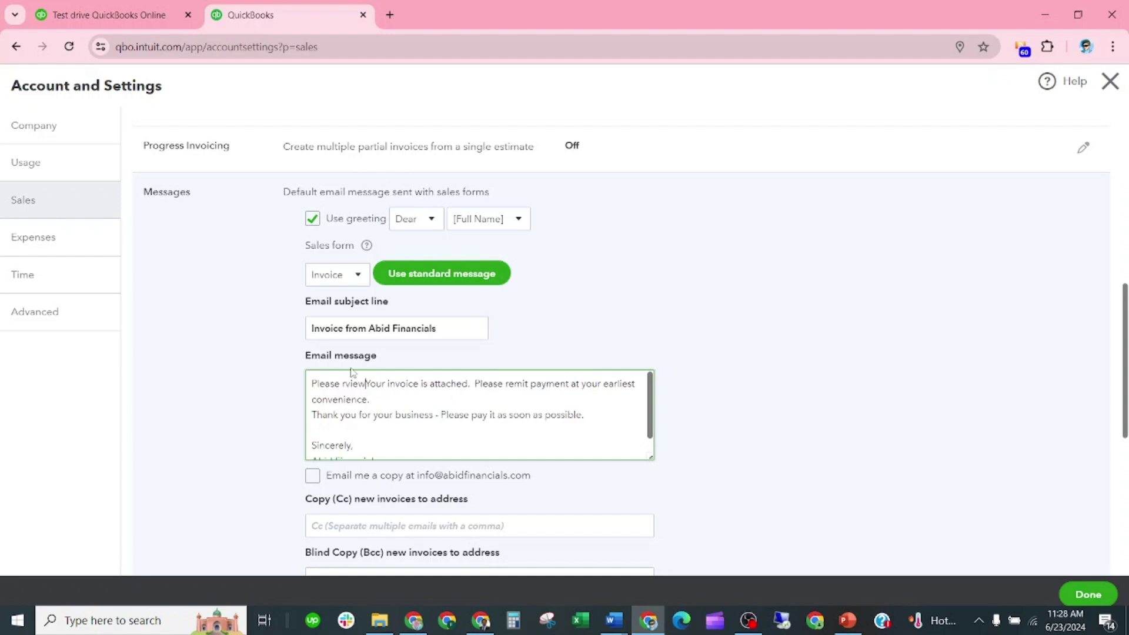
key("BackSpace")
key("BackSpace")
key("BackSpace")
type("eviw")
key("BackSpace")
type("ew the")
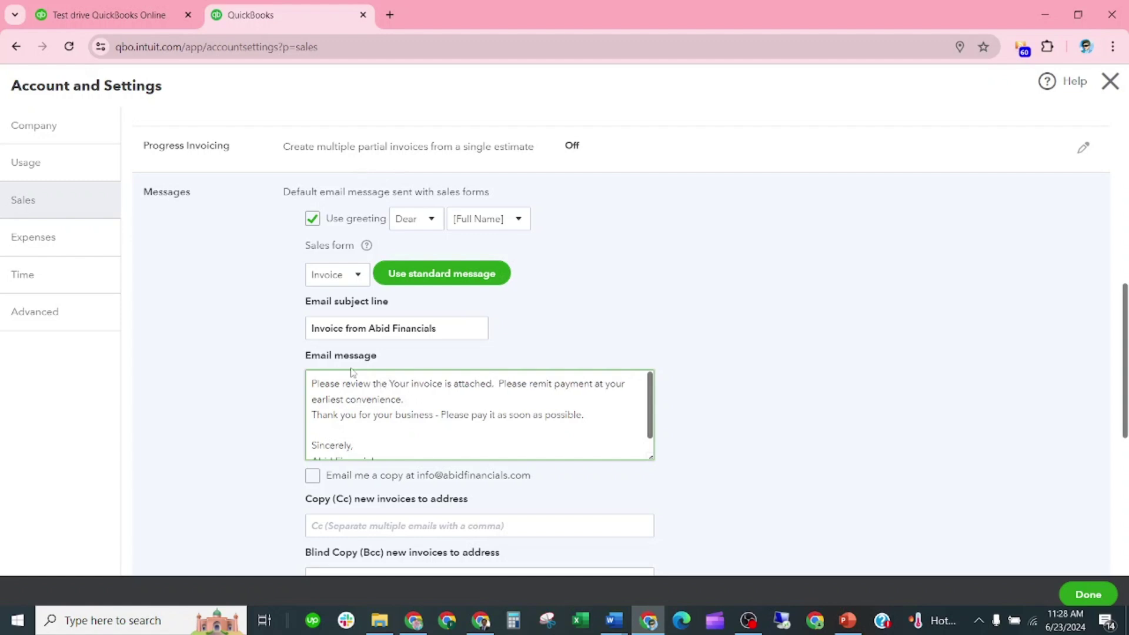
key("shift+Right")
key("shift+Right")
key("shift+Right")
key("shift+Right")
key("shift+Right")
key("shift+Right")
key("shift+Right")
key("shift+Right")
key("shift+Right")
key("shift+Right")
key("shift+Right")
key("shift+Right")
key("shift+Right")
key("shift+Right")
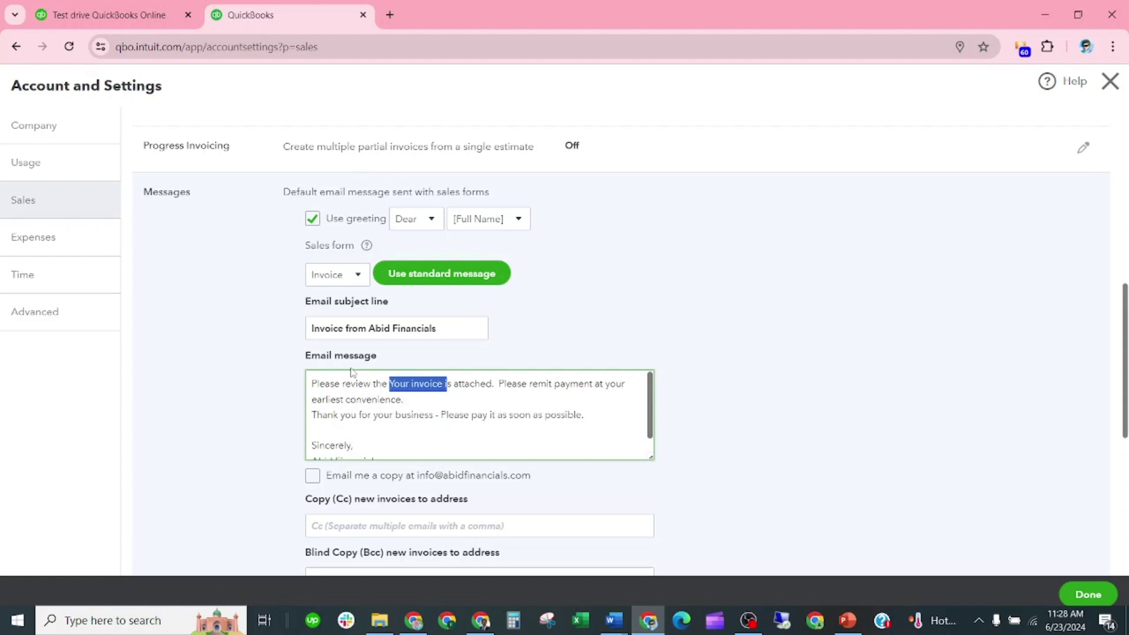
key("shift+Left")
key("shift+Left")
key("shift+Right")
key("shift+Right")
key("shift+Right")
key("BackSpace")
key("Delete")
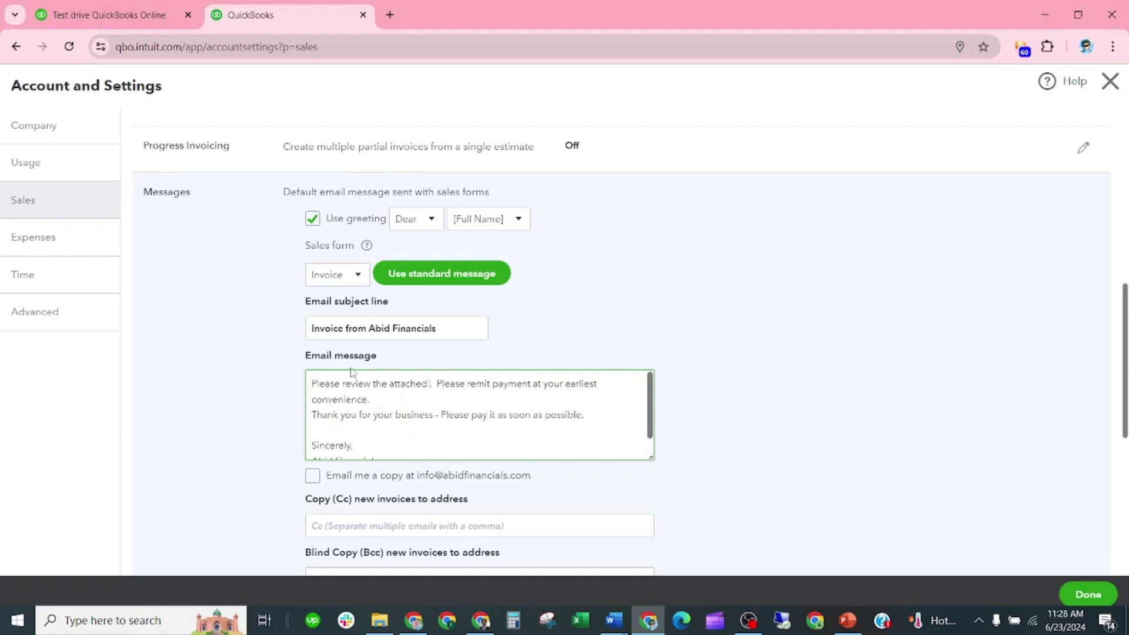
type("invoices")
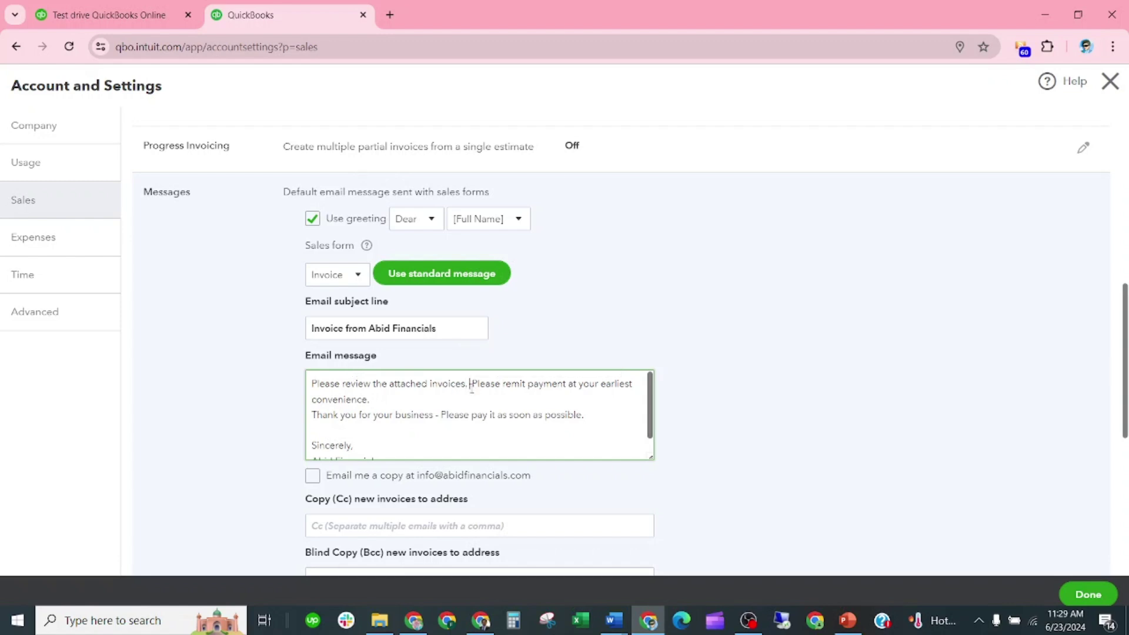
Tick 'Email me a copy' so every invoice email is copied to the company address
scroll(514, 398, "down", 1)
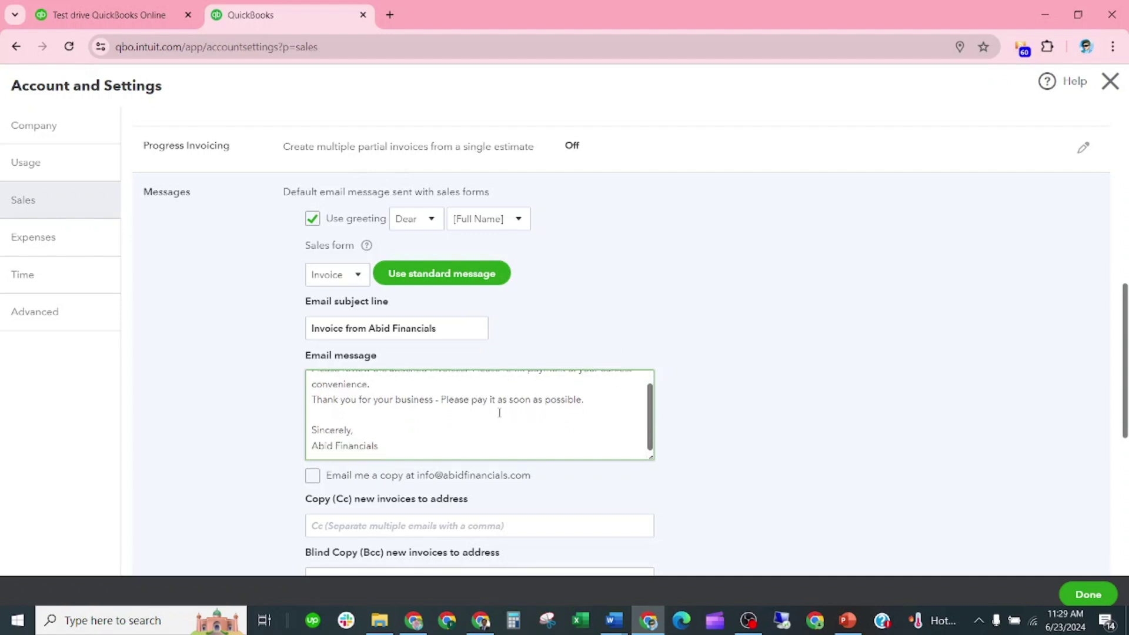
scroll(399, 423, "down", 2)
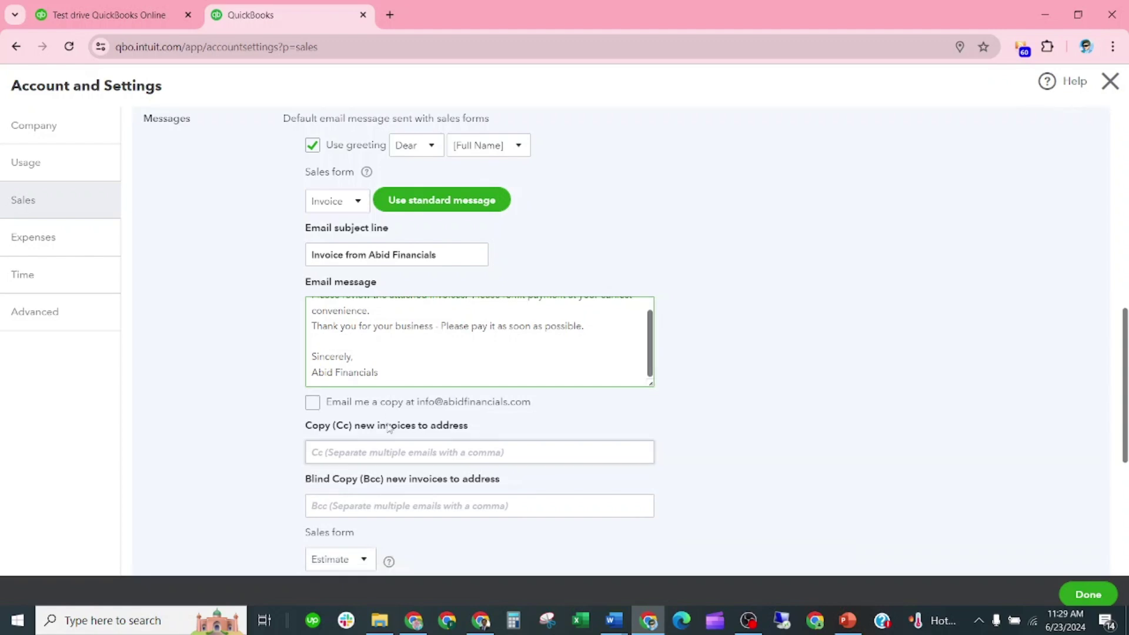
scroll(468, 323, "down", 1)
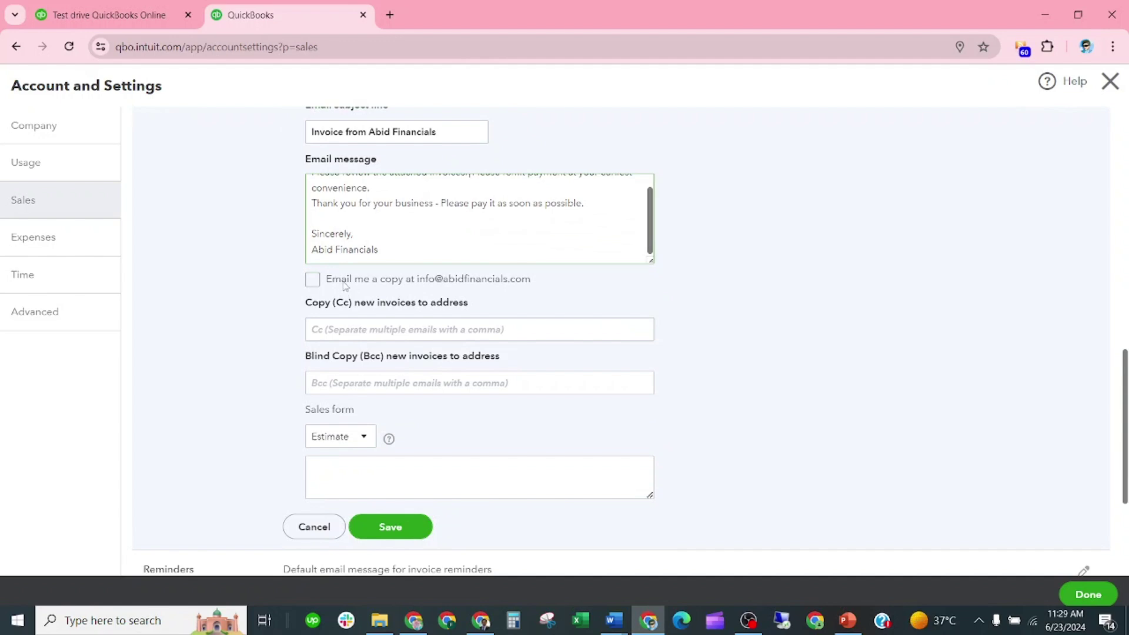
left_click(312, 279)
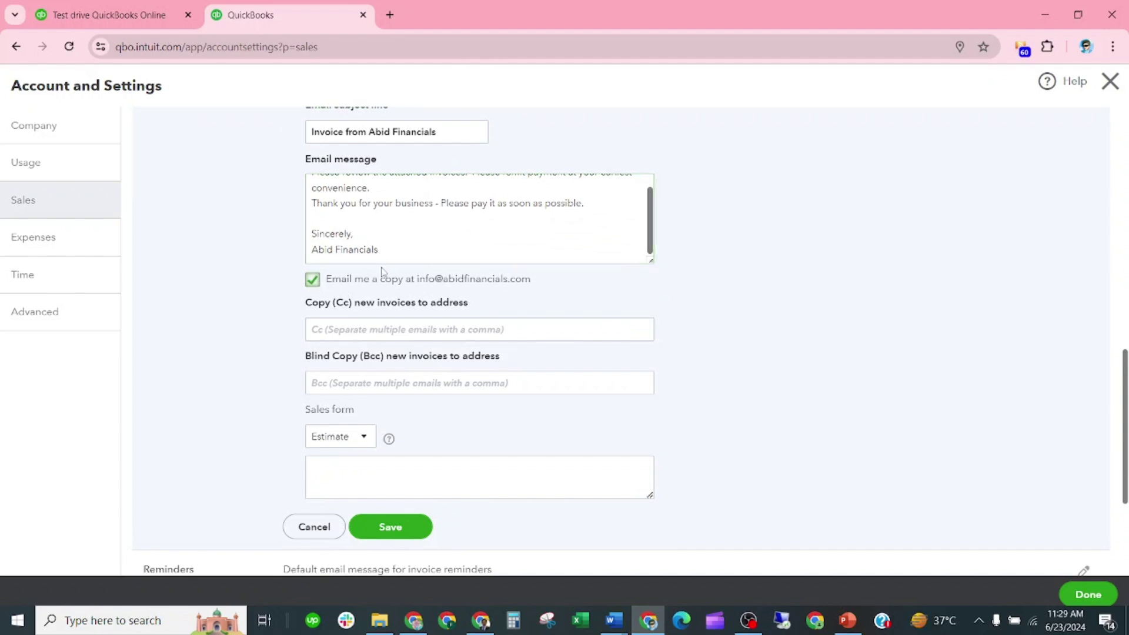
scroll(427, 312, "down", 1)
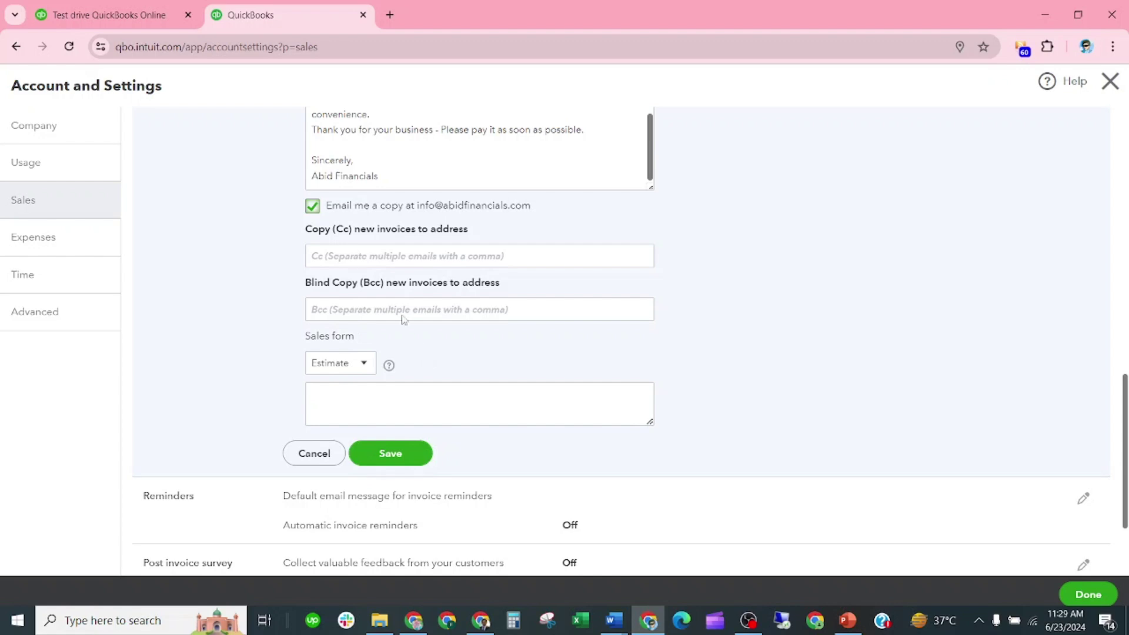
Fill in the Cc and Bcc e-mail addresses and apply the message to Invoices and other sales forms
left_click(359, 266)
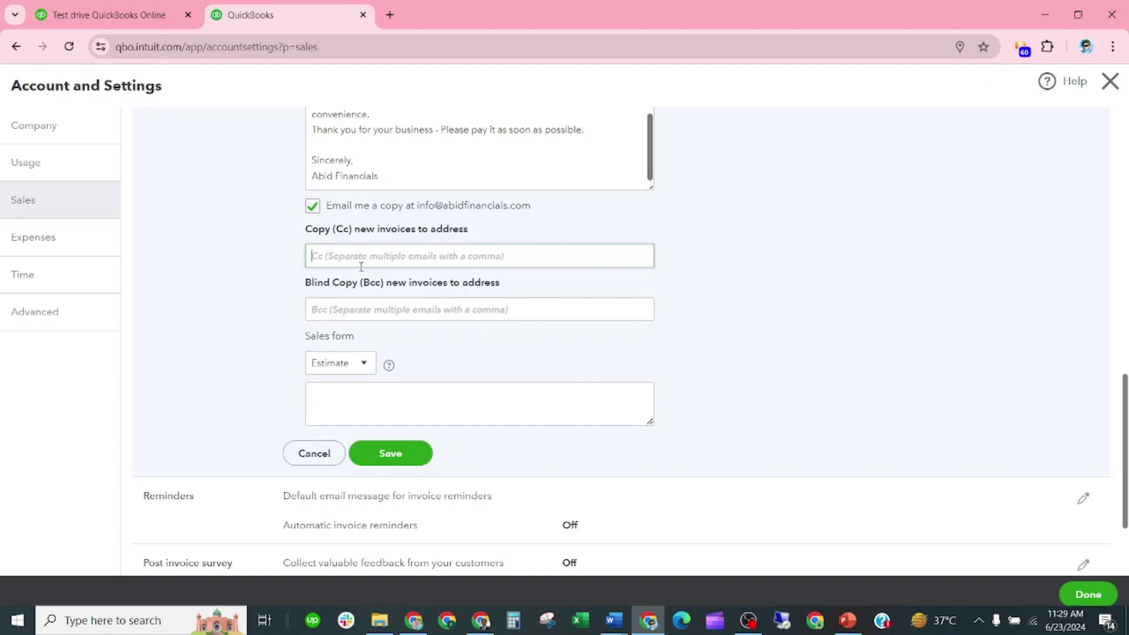
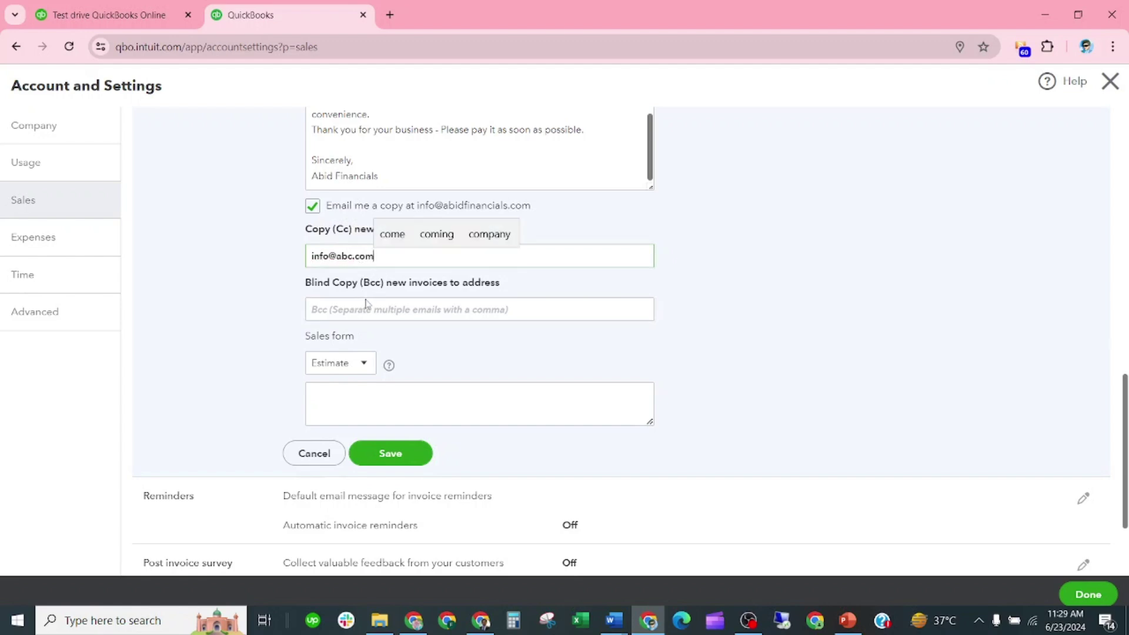
left_click(369, 307)
type("i")
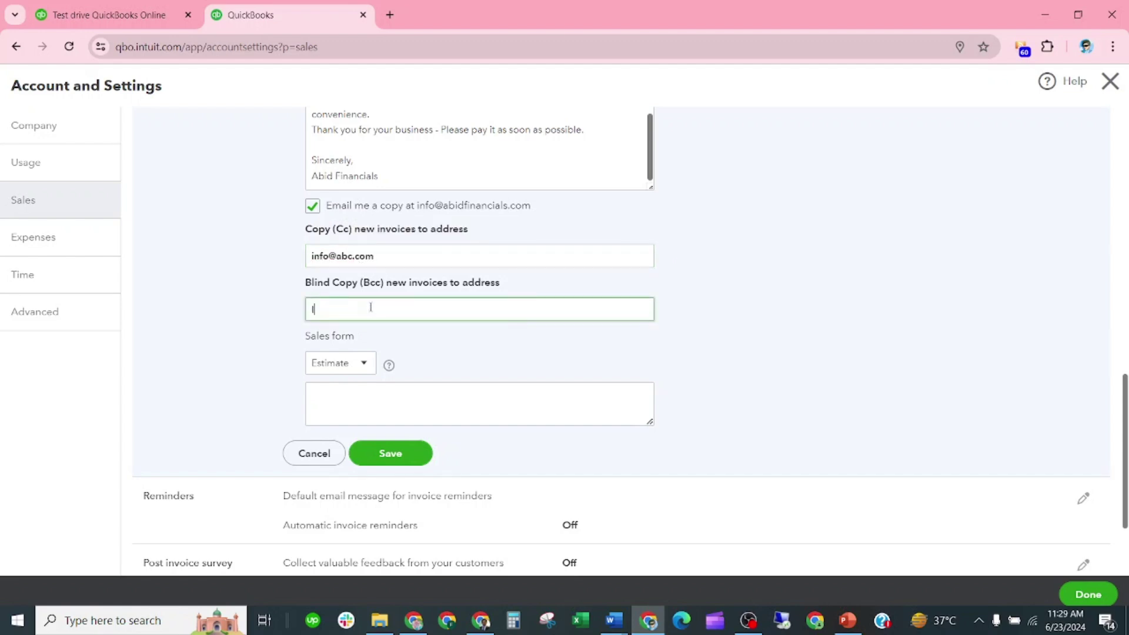
key("BackSpace")
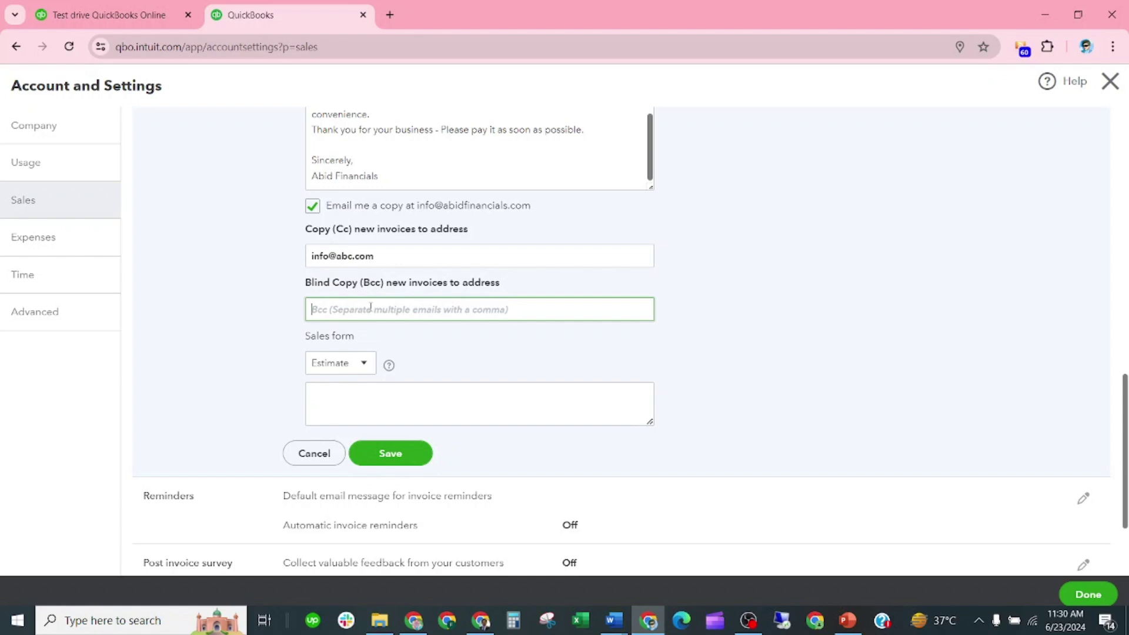
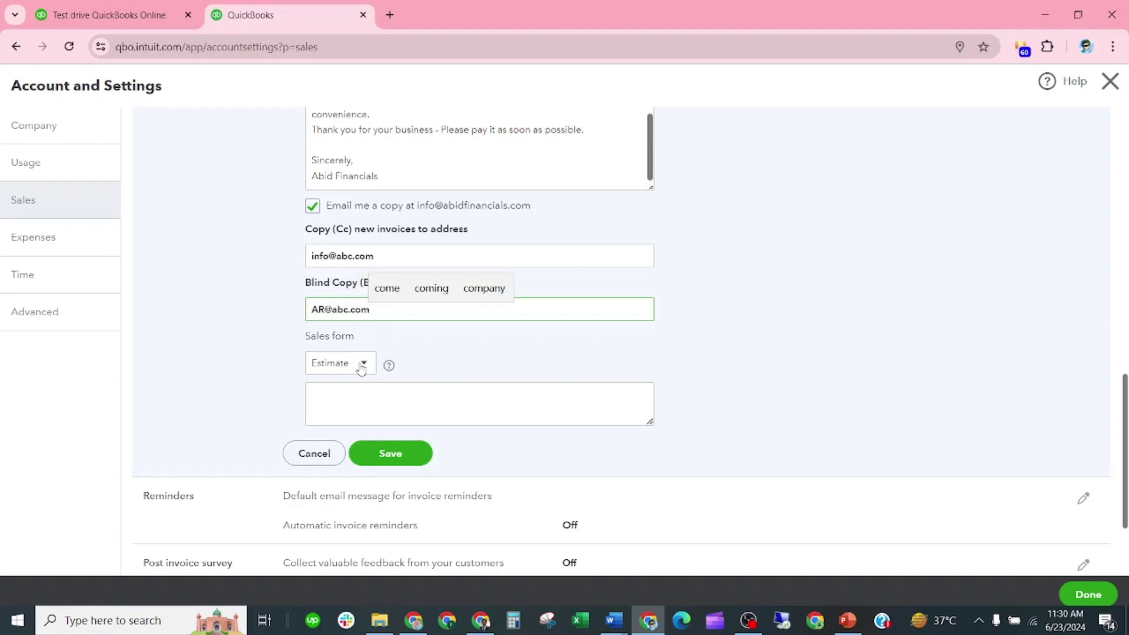
left_click(363, 369)
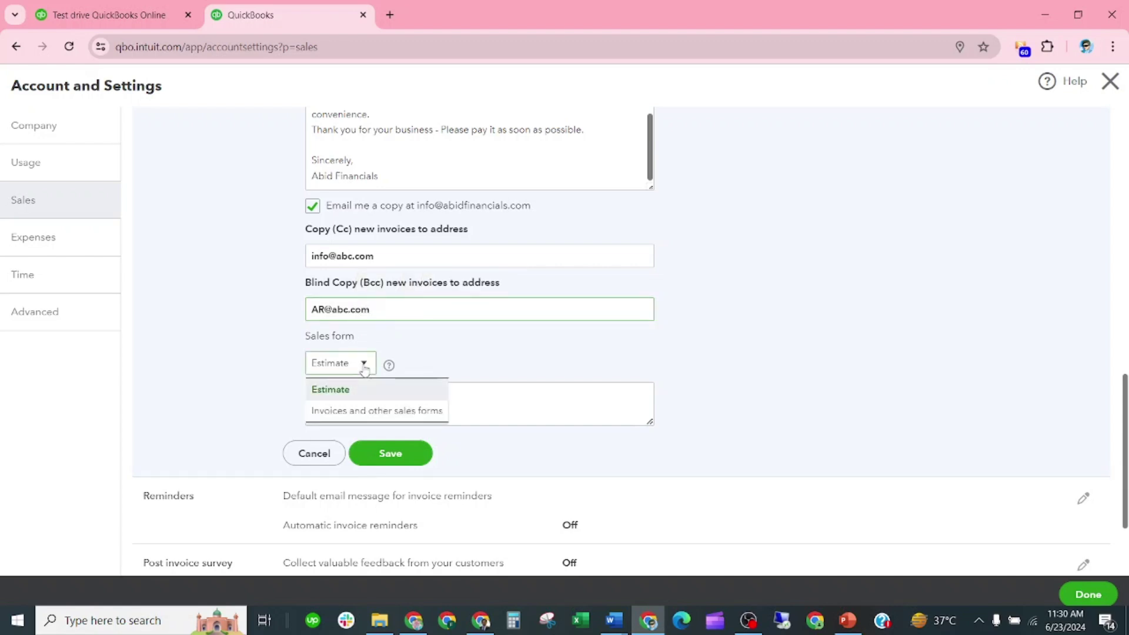
left_click(394, 414)
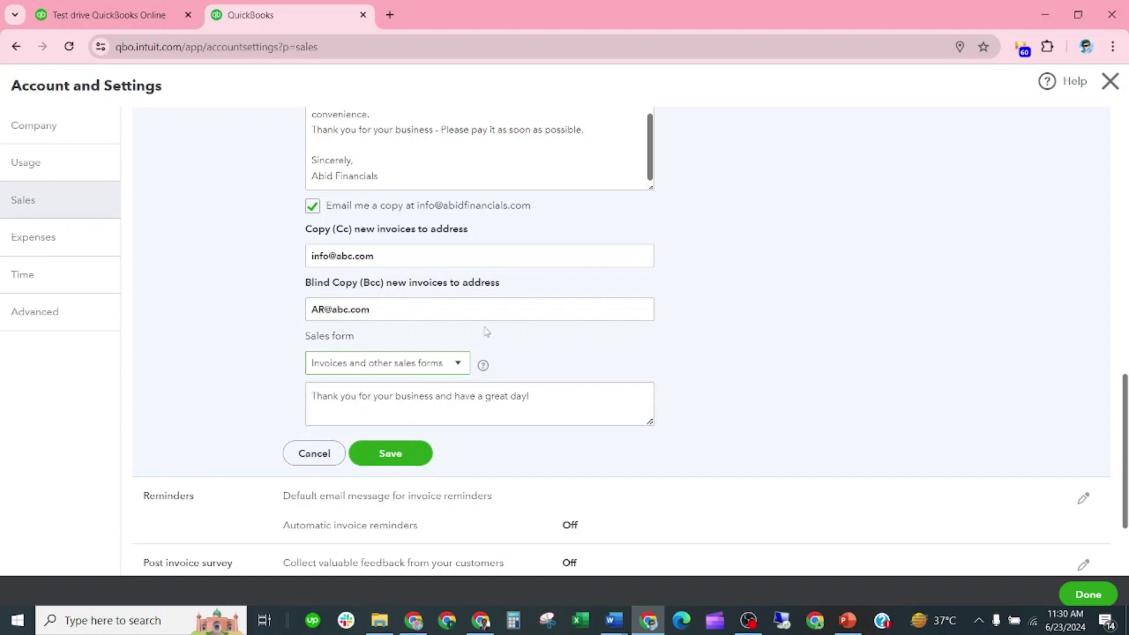
Save the sales email message settings and start editing the Reminders settings
scroll(411, 427, "down", 1)
left_click(408, 411)
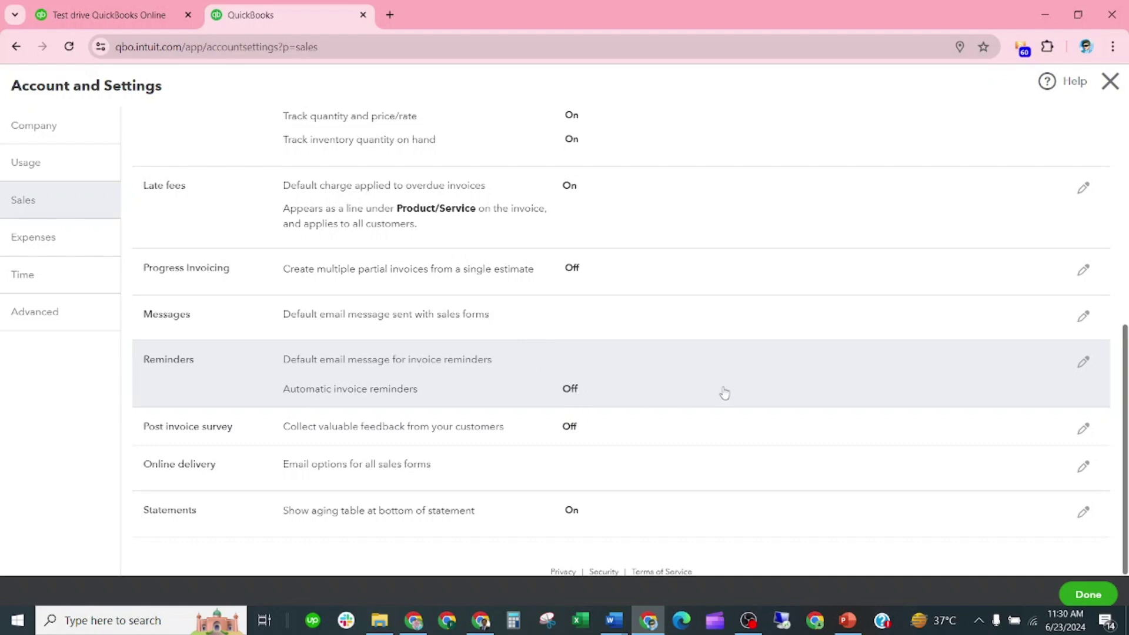
left_click(1083, 363)
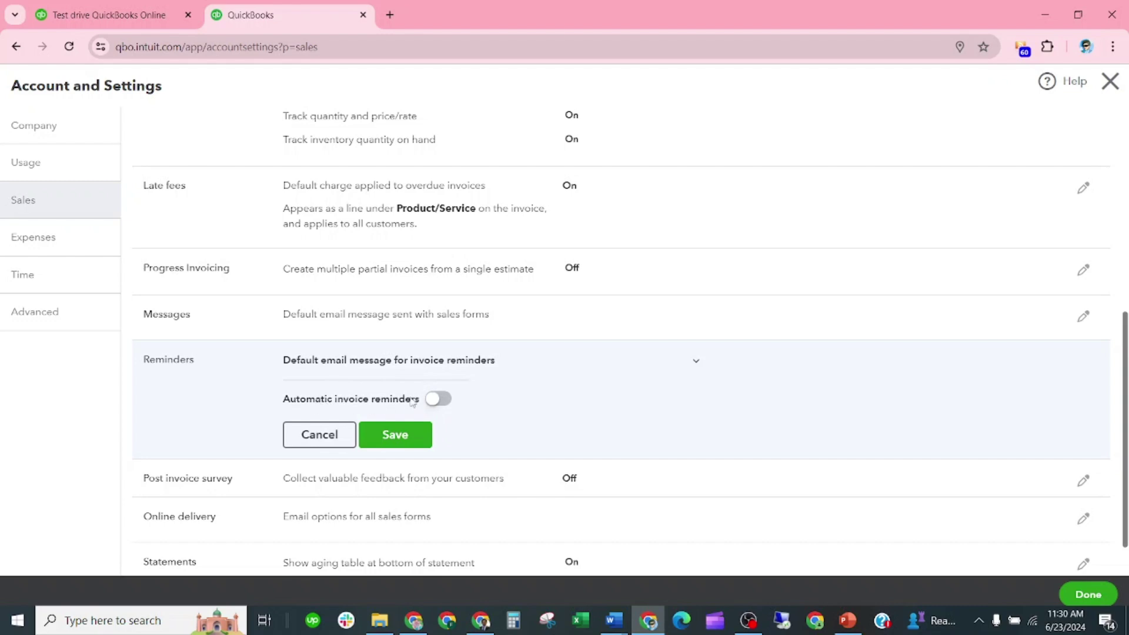
Turn on automatic invoice reminders and expand Reminder 1
left_click(435, 399)
scroll(474, 405, "down", 3)
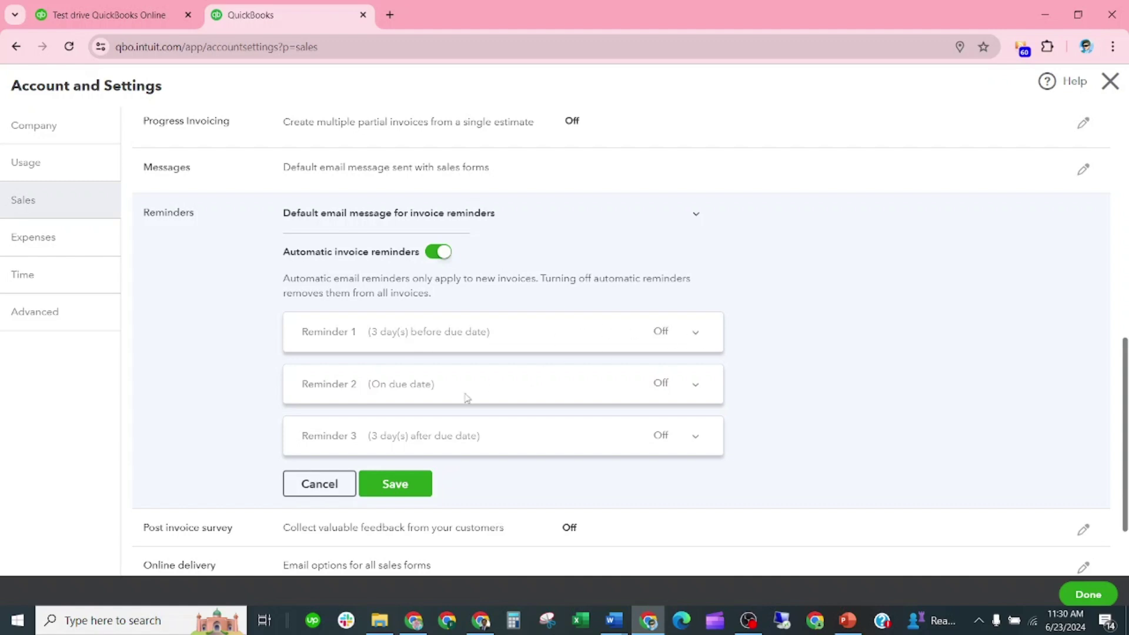
left_click(696, 334)
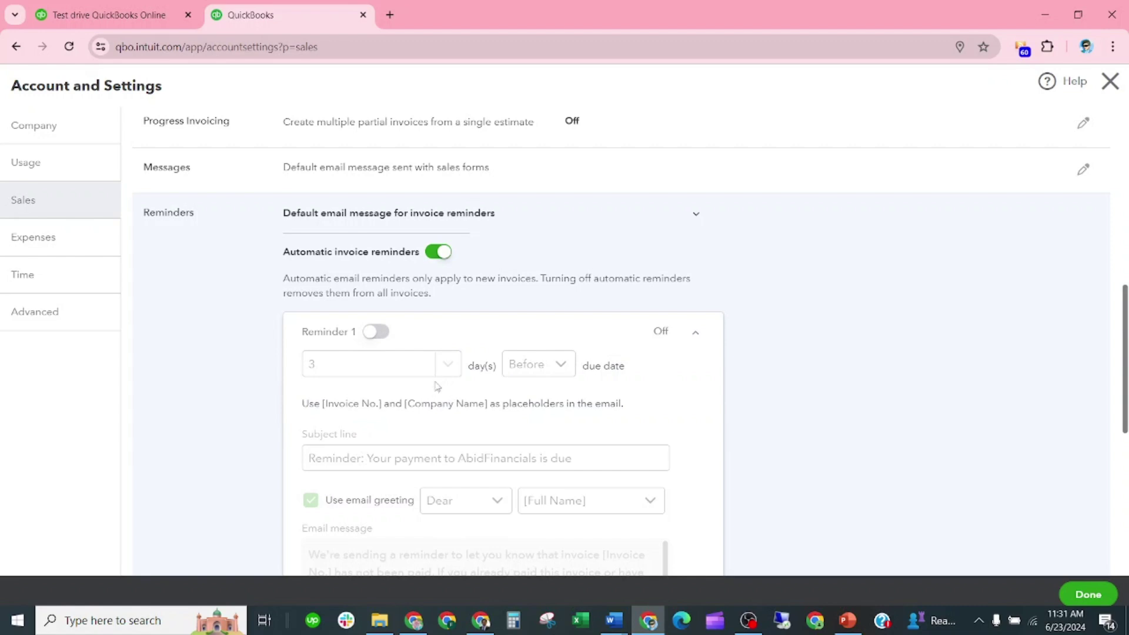
scroll(435, 385, "down", 1)
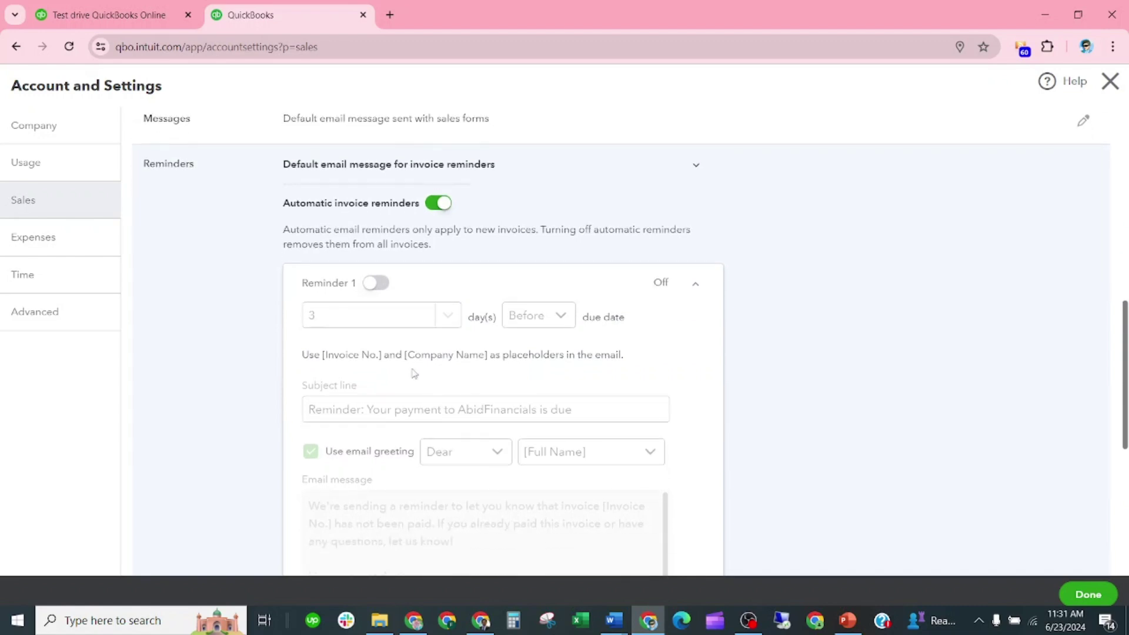
Enable Reminder 1 and set it to send 5 days before the due date
left_click(370, 284)
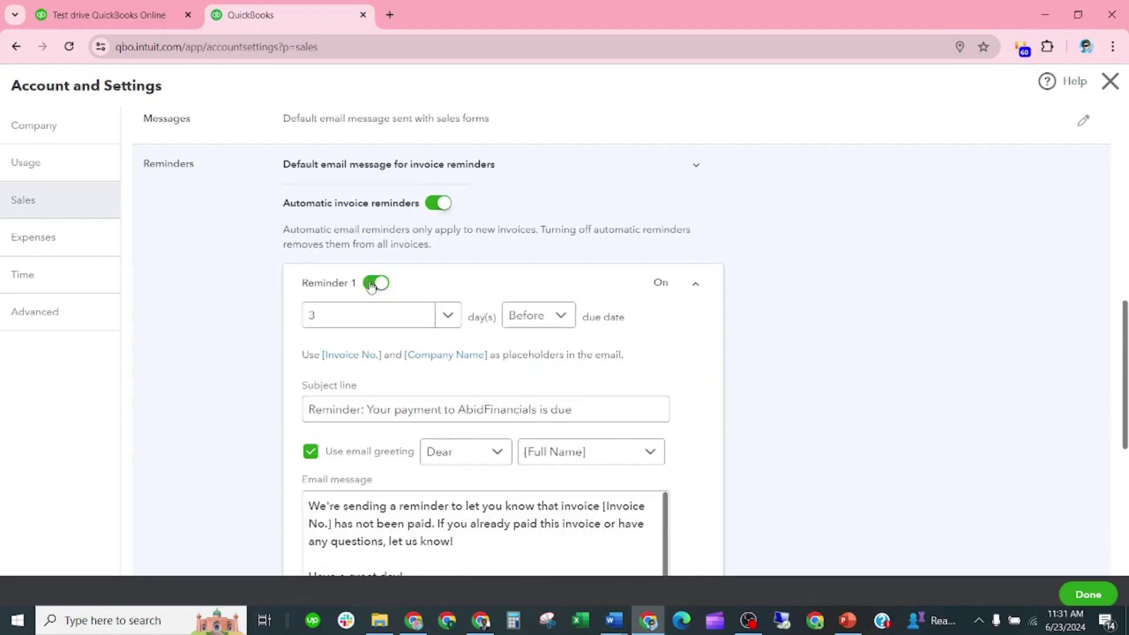
left_click(314, 322)
key("BackSpace")
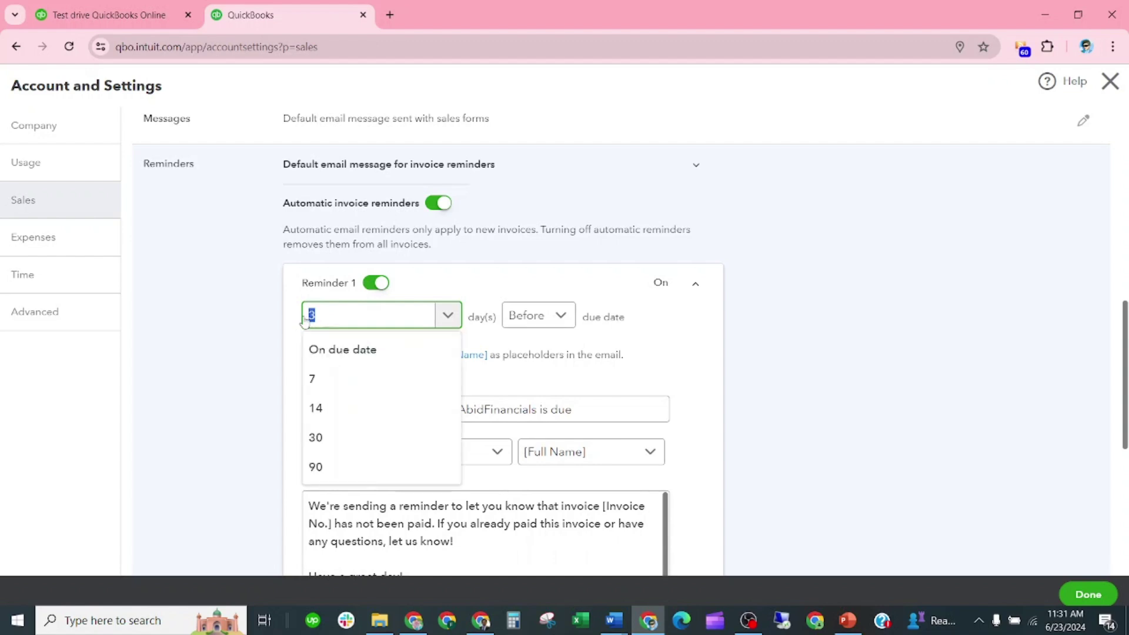
type("2")
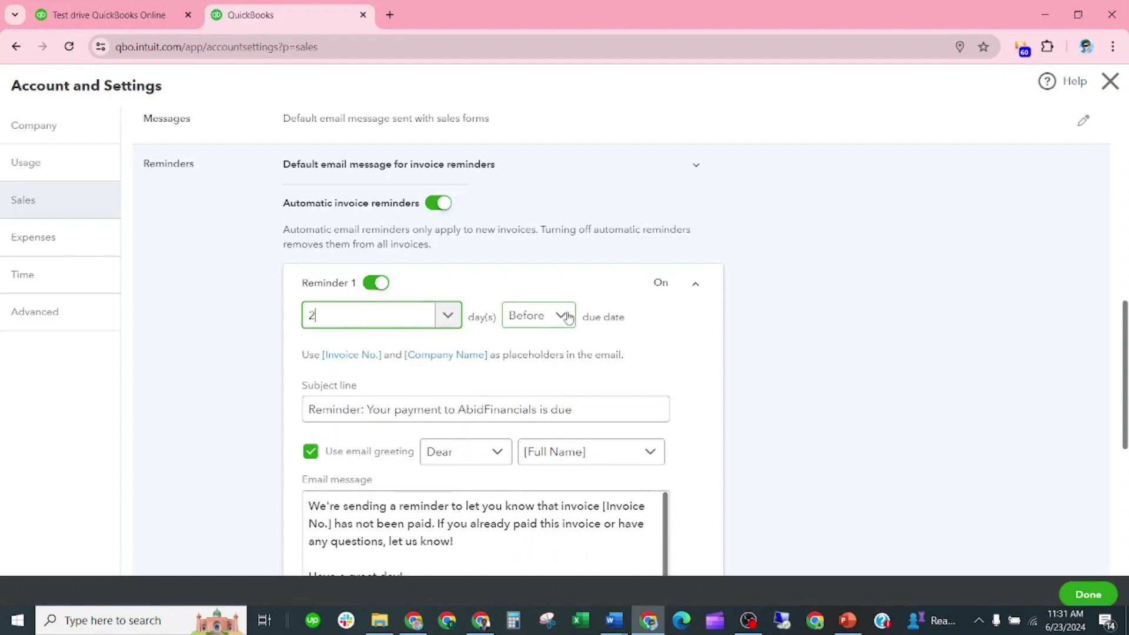
left_click_drag(329, 323, 294, 316)
type("5")
scroll(611, 326, "down", 3)
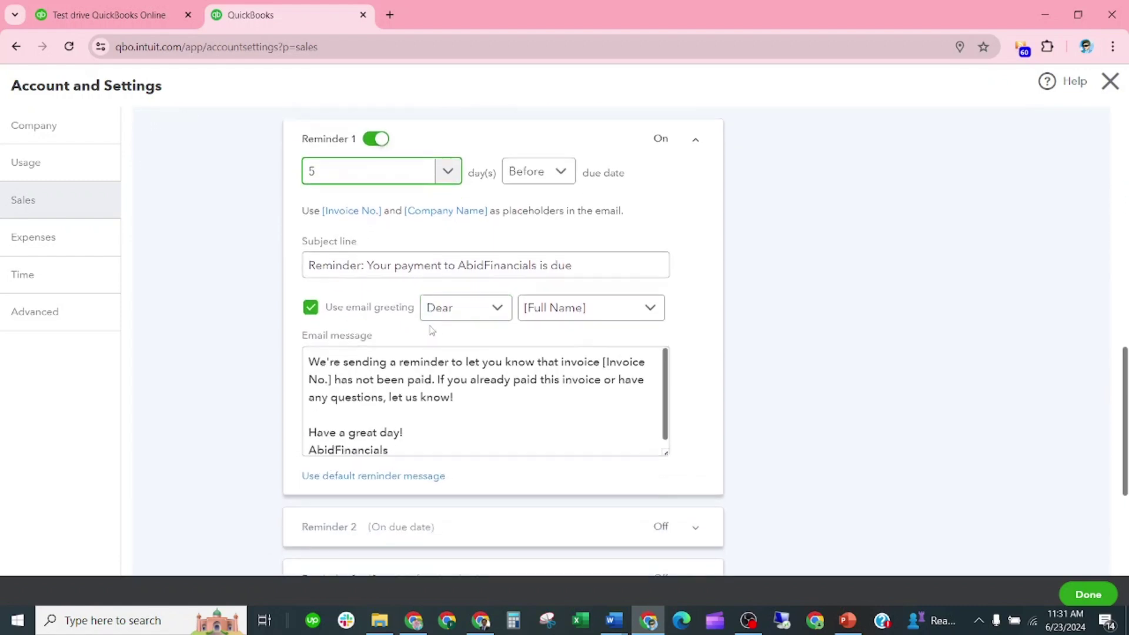
scroll(529, 330, "down", 1)
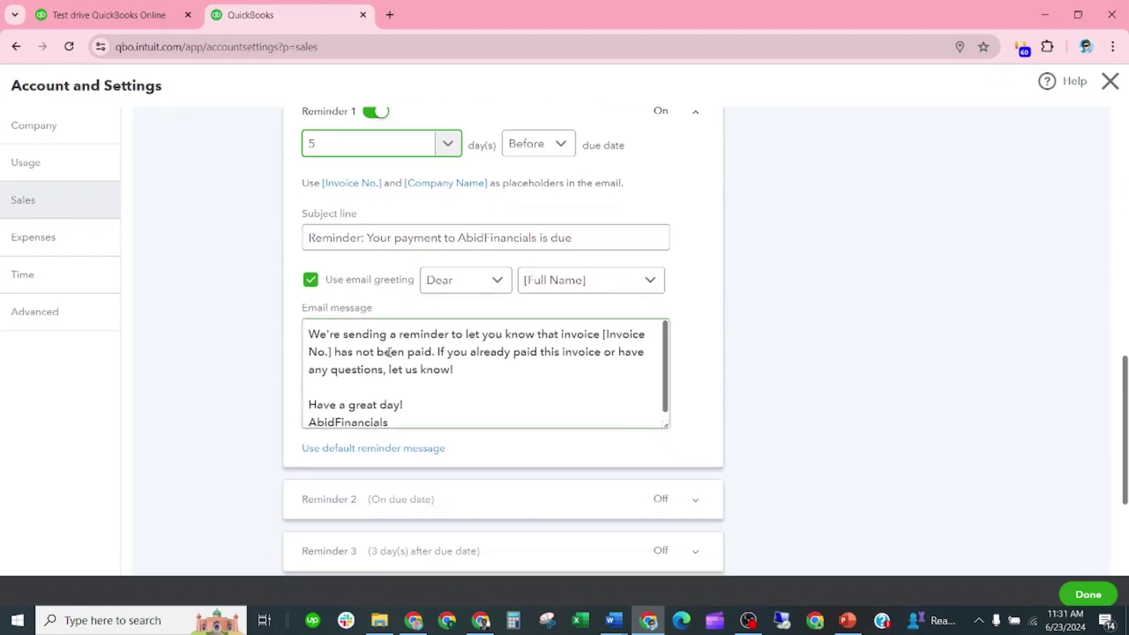
scroll(387, 379, "down", 1)
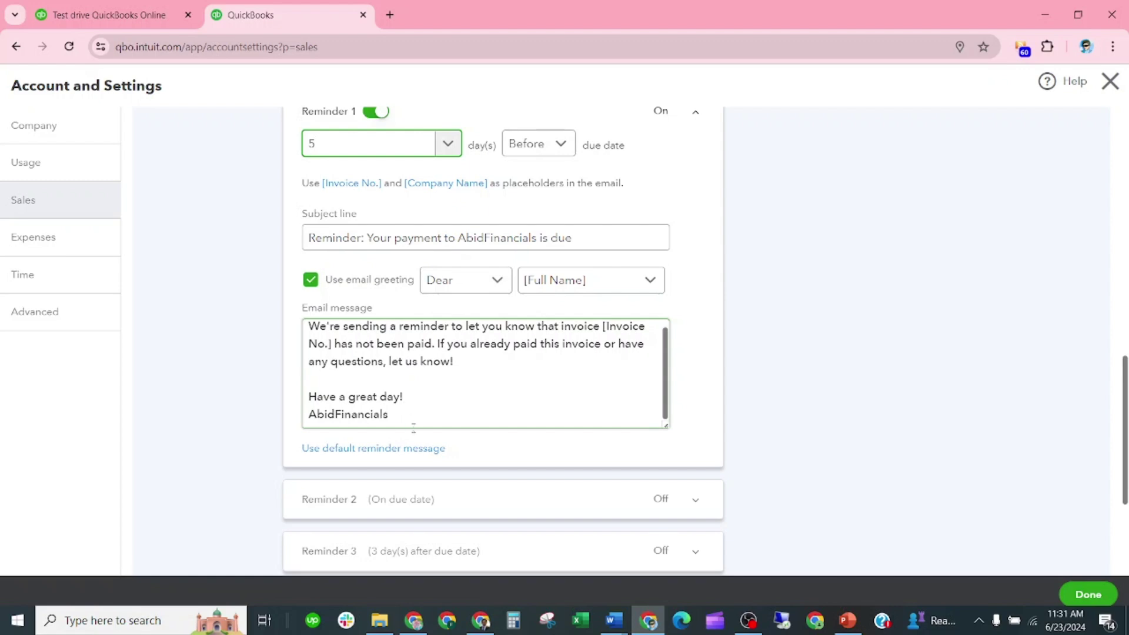
scroll(429, 500, "down", 2)
Enable Reminder 2, keeping it sent on the due date
left_click(695, 381)
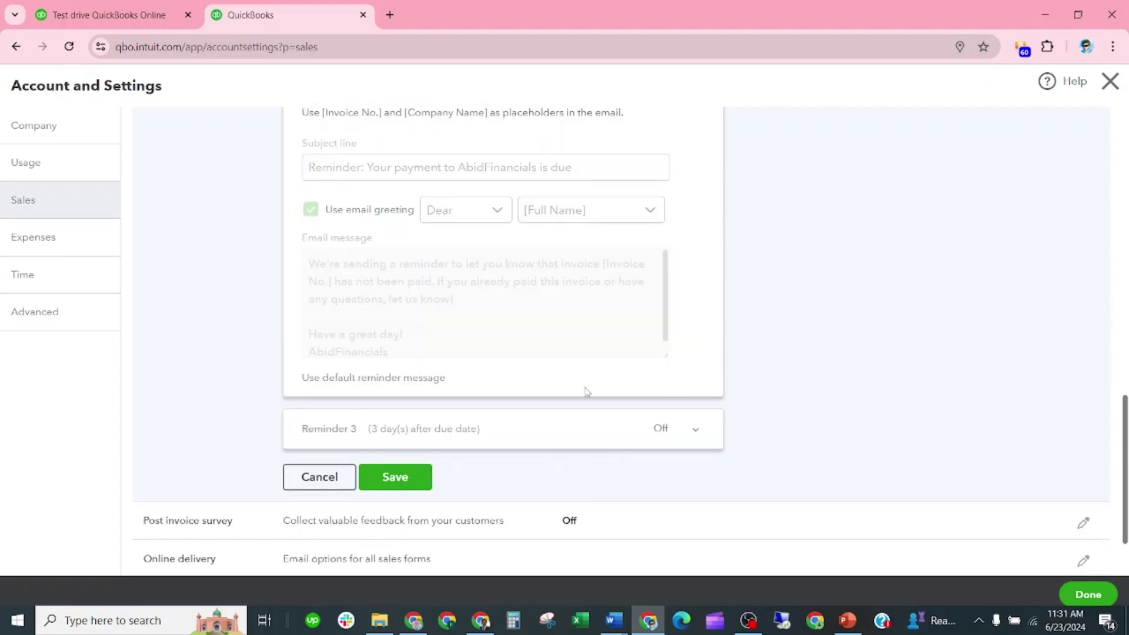
scroll(393, 194, "up", 2)
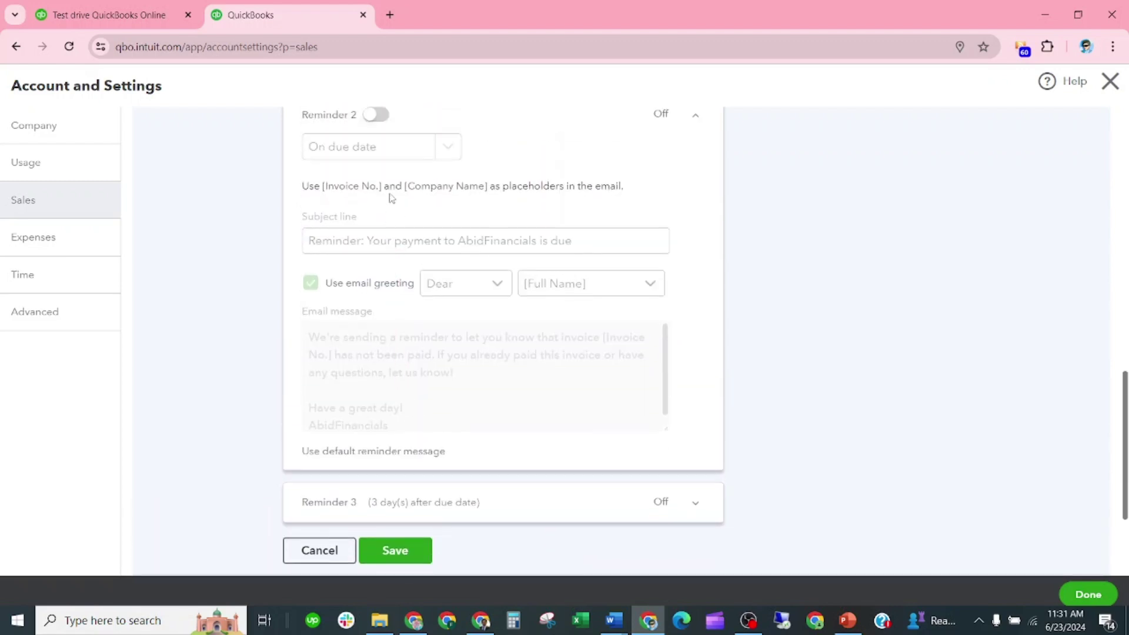
left_click(370, 165)
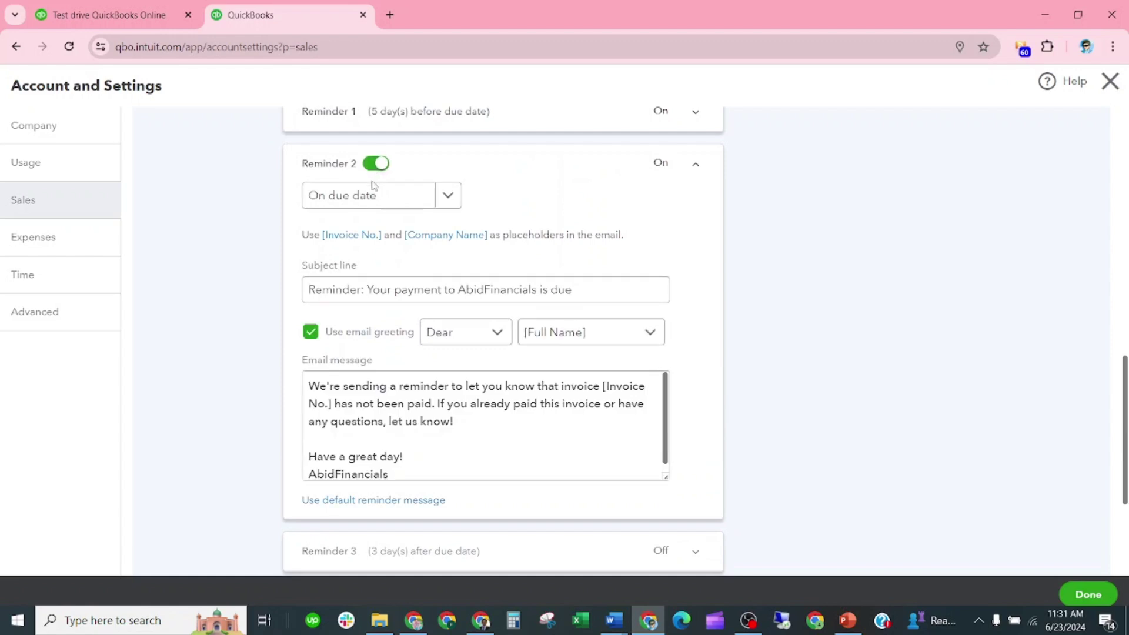
scroll(479, 238, "up", 2)
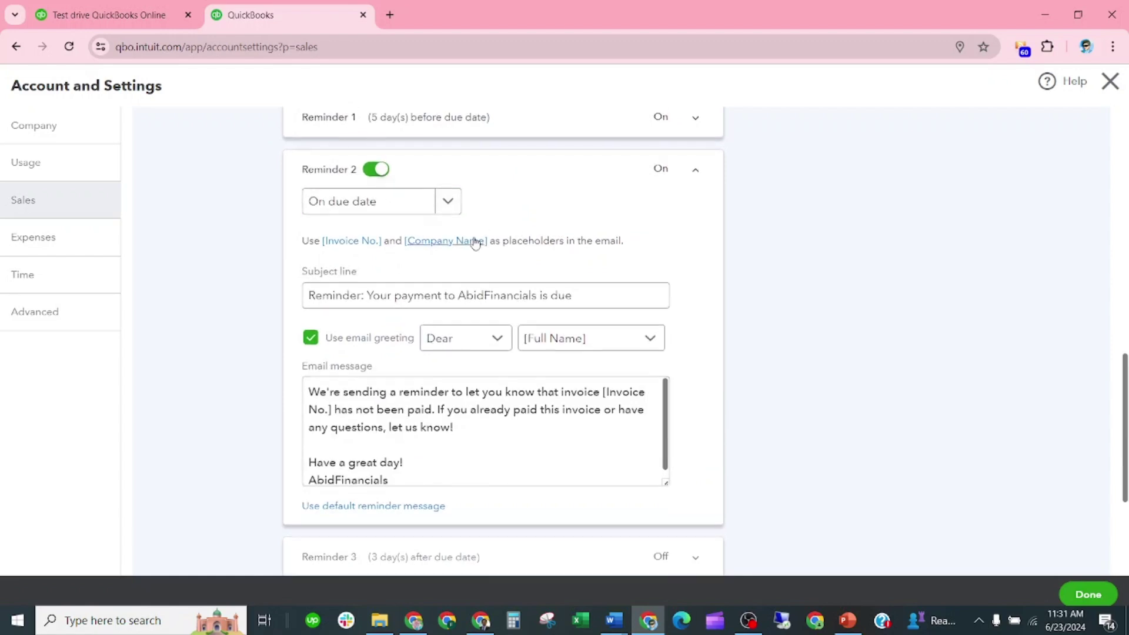
scroll(459, 258, "down", 2)
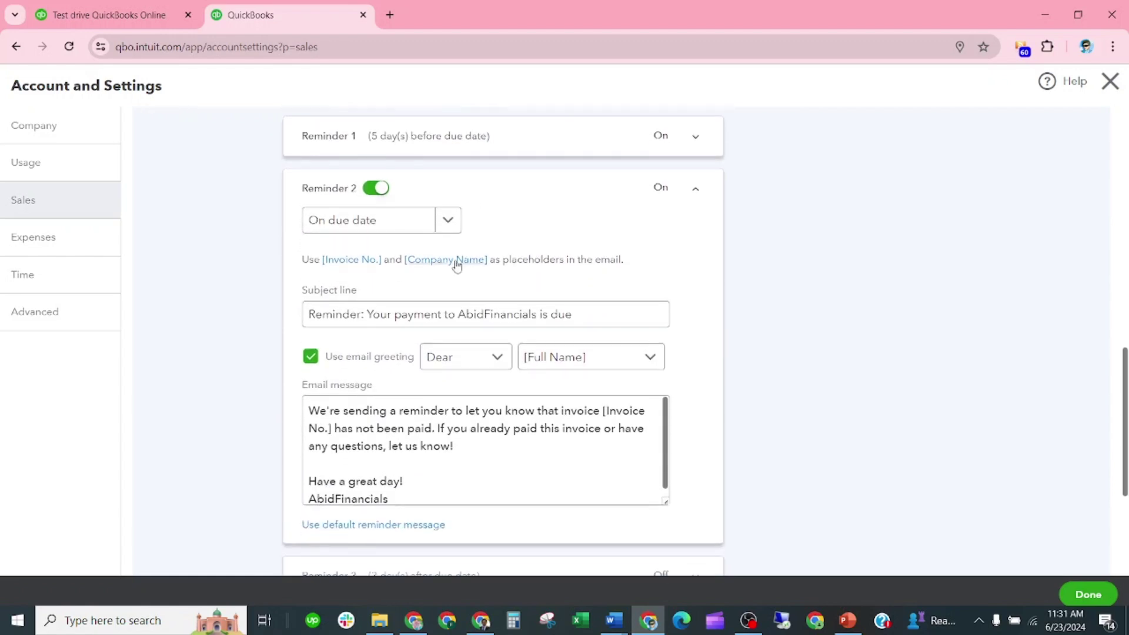
left_click(448, 220)
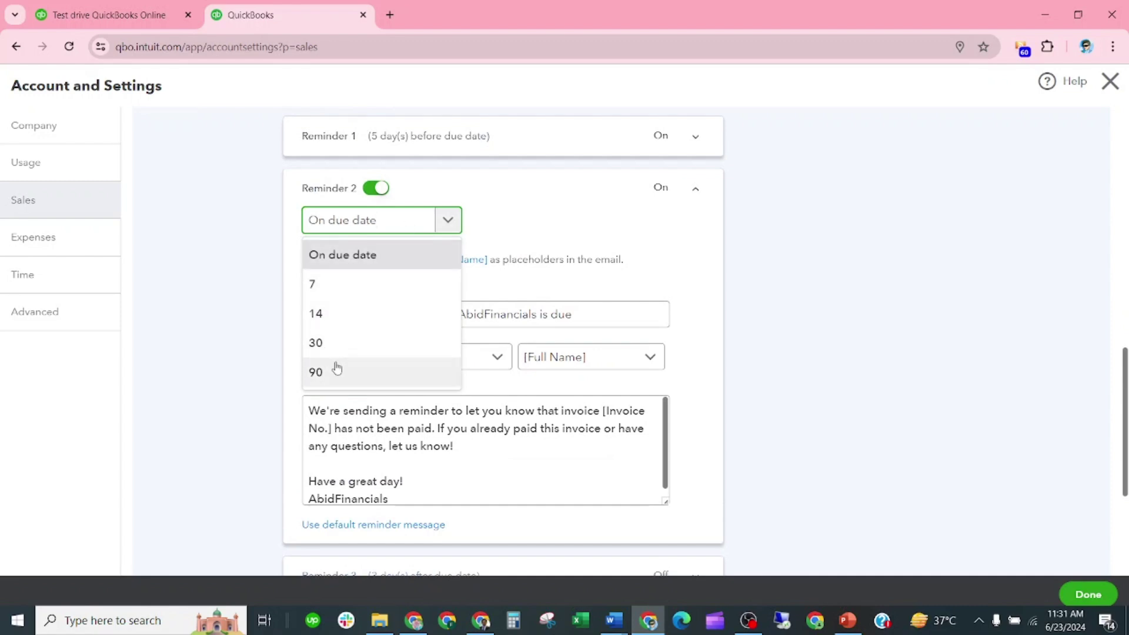
left_click(563, 208)
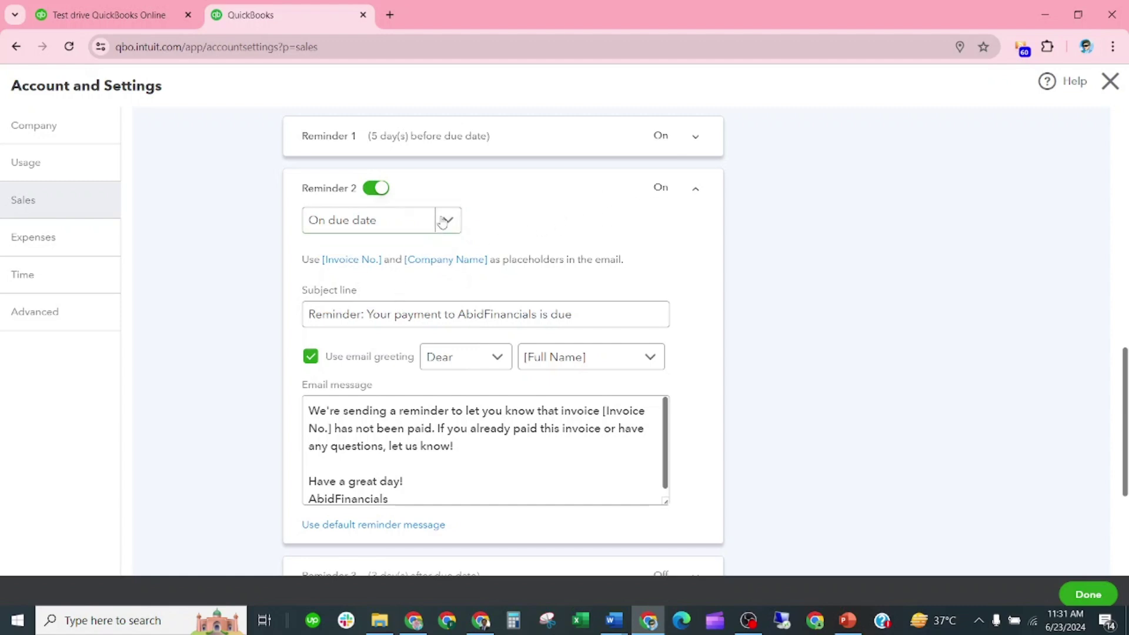
Expand Reminder 3's settings
scroll(433, 321, "down", 1)
scroll(412, 400, "down", 1)
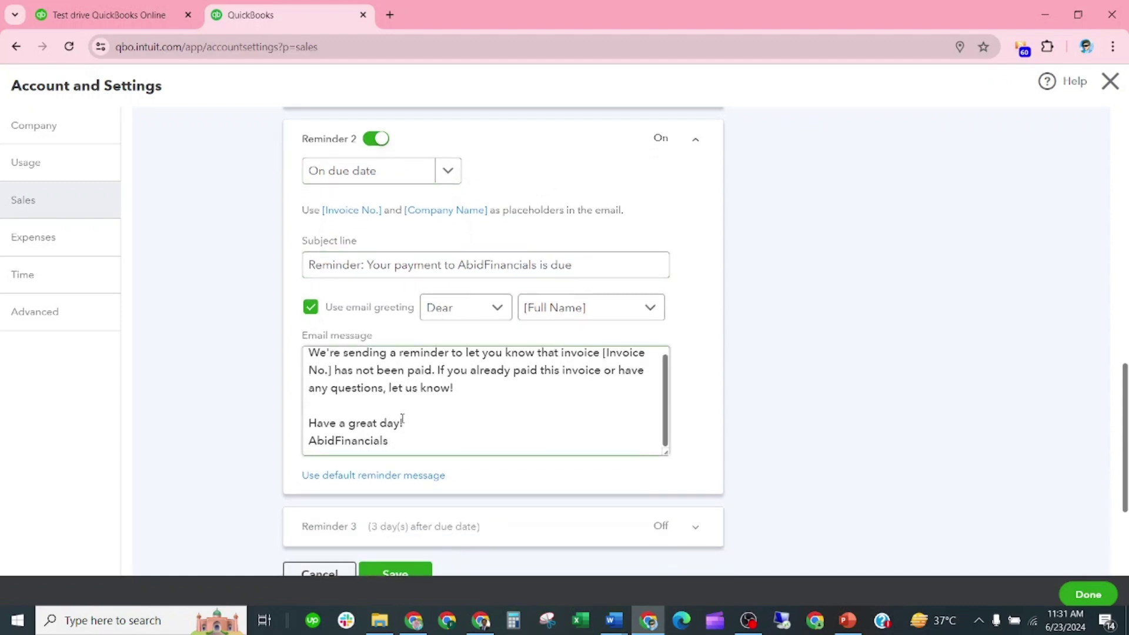
scroll(363, 507, "down", 2)
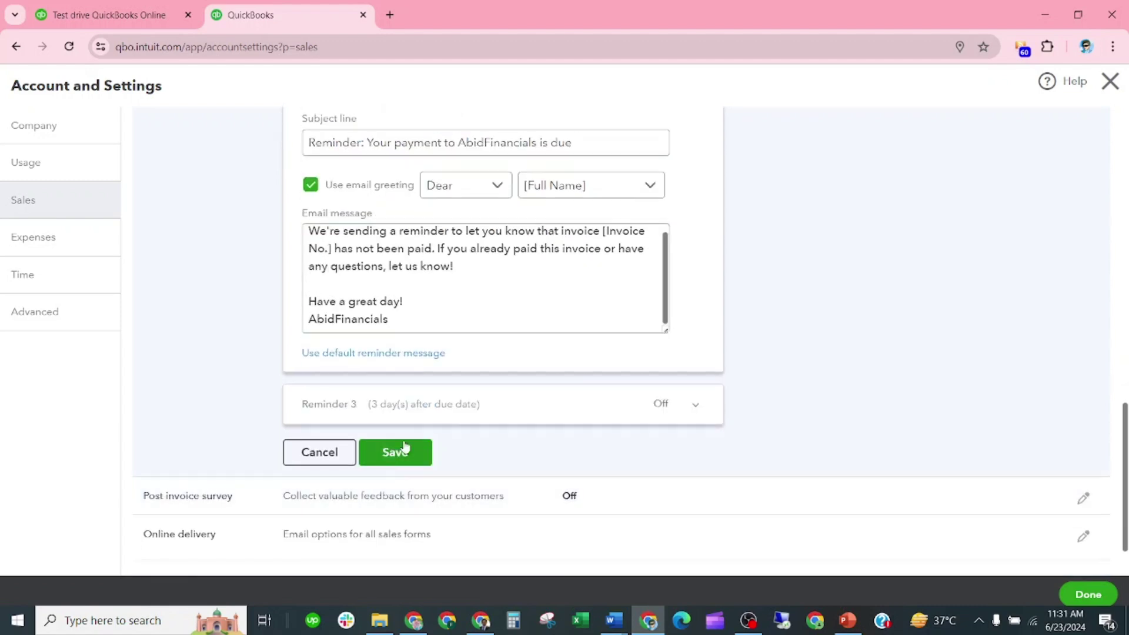
left_click(510, 407)
scroll(428, 270, "up", 2)
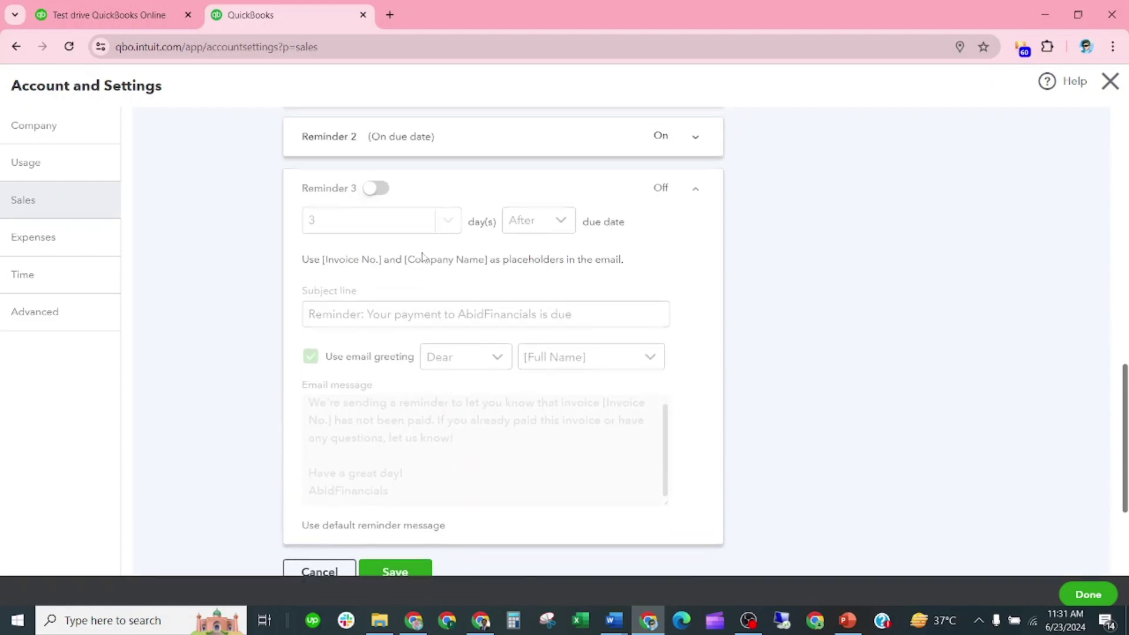
Switch on Reminder 3 at 3 days after the due date and save the reminders
left_click(376, 189)
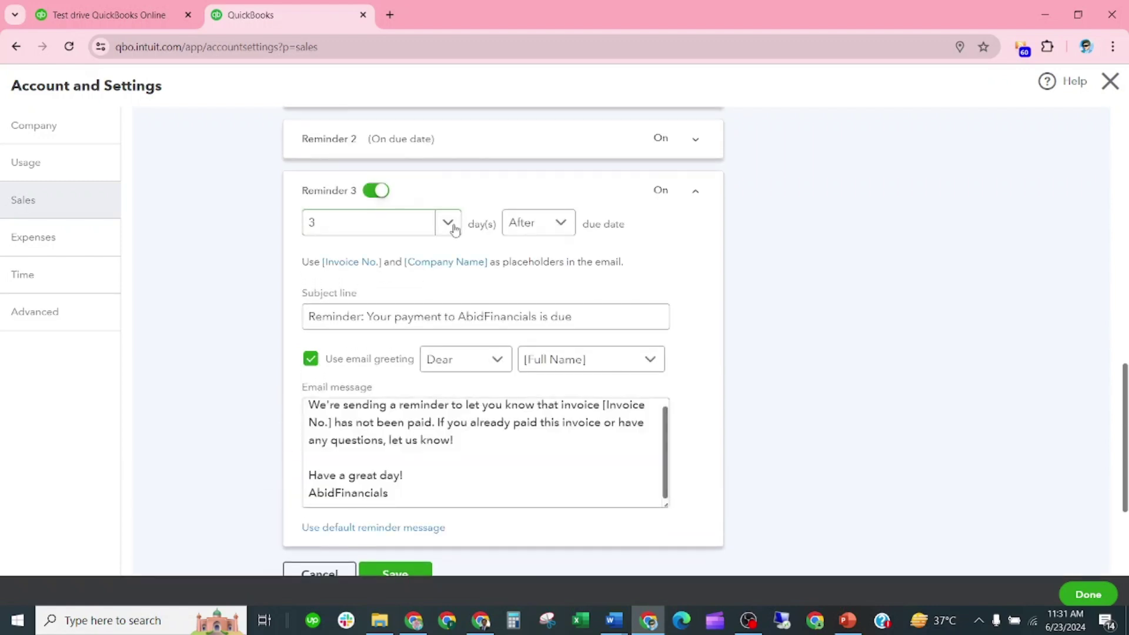
left_click(448, 225)
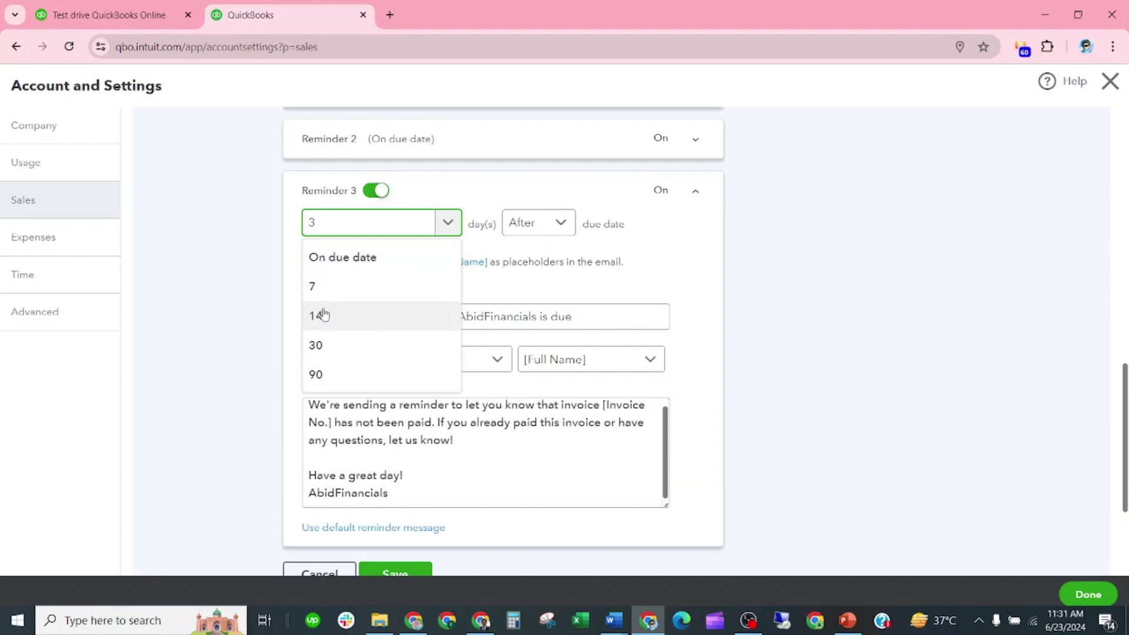
left_click(540, 183)
scroll(494, 340, "down", 3)
left_click(414, 381)
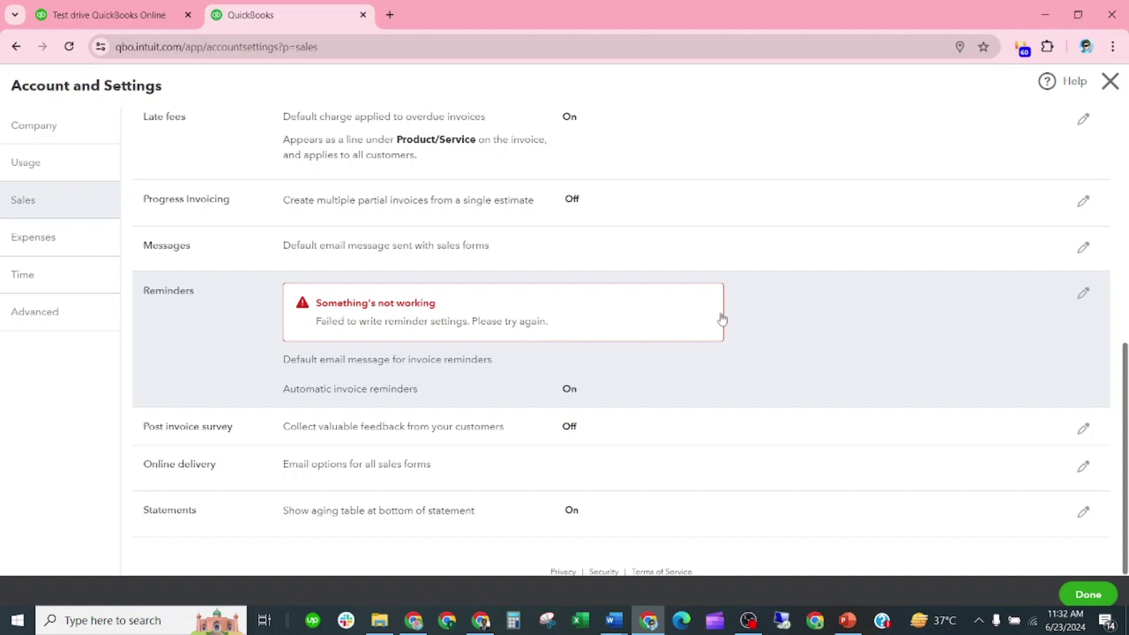
Save Statements with single-line transactions and aging table on, then reopen Reminders
scroll(537, 267, "up", 2)
scroll(535, 312, "down", 2)
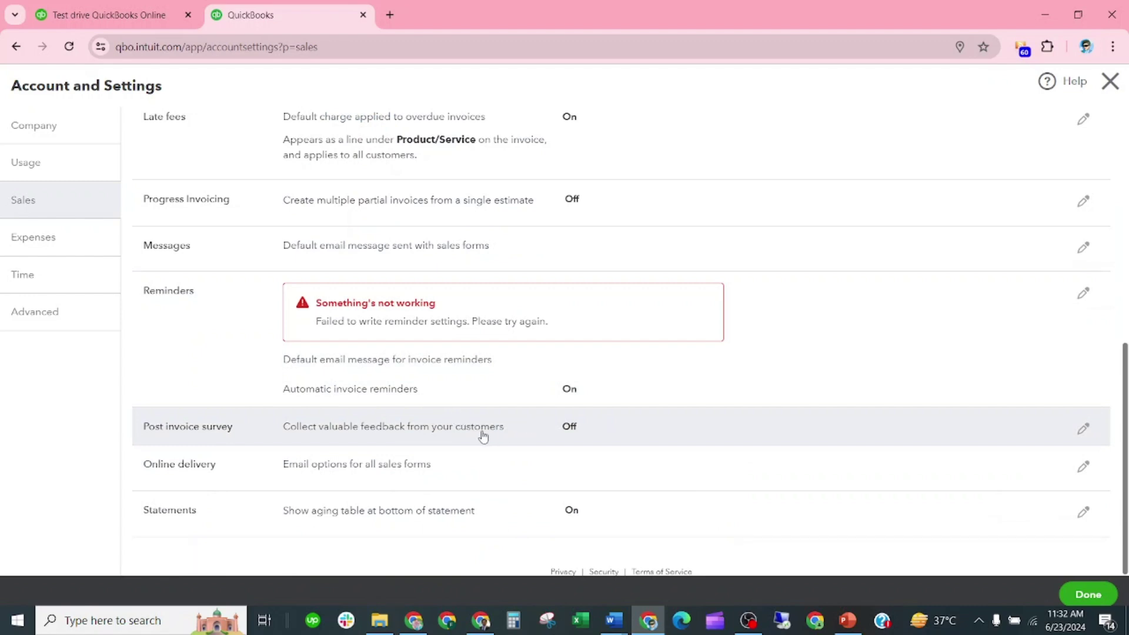
left_click(471, 468)
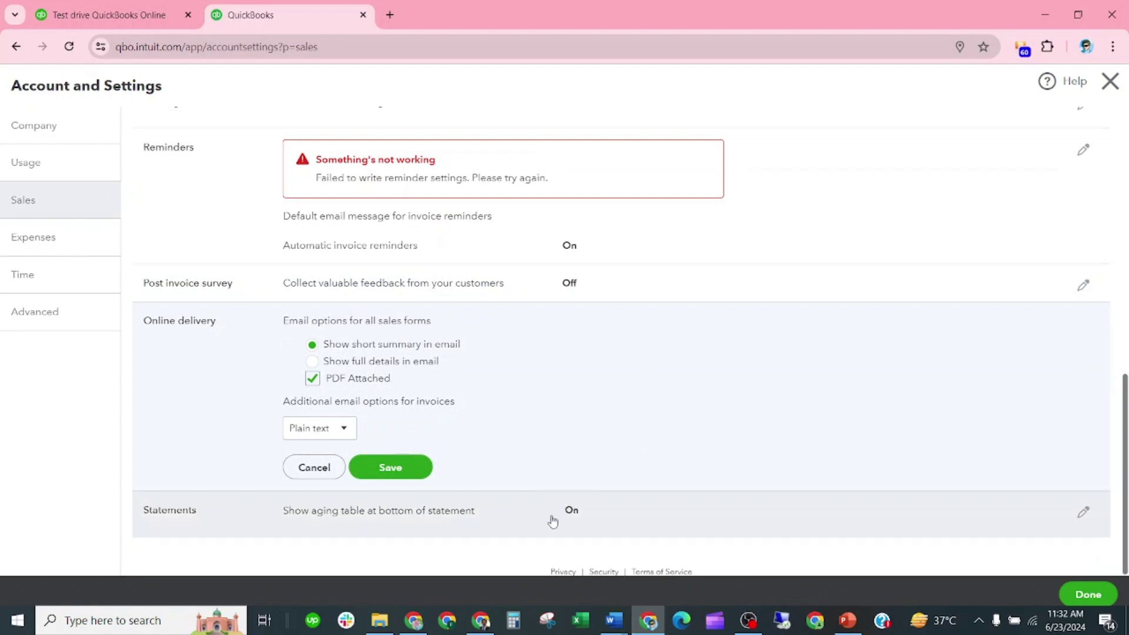
left_click(512, 522)
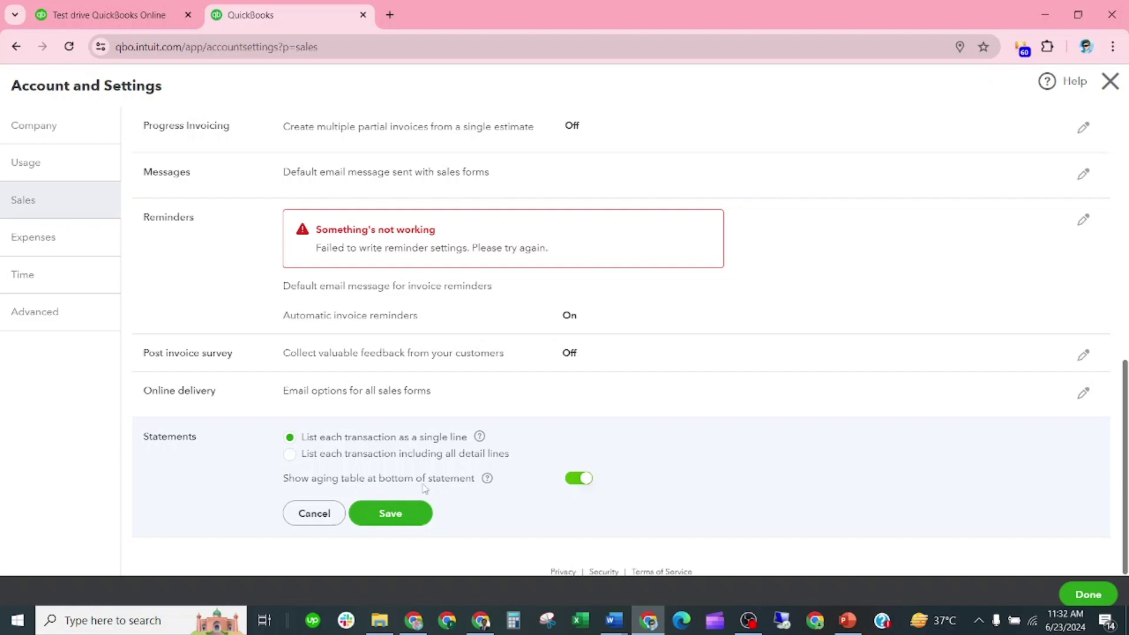
left_click(391, 513)
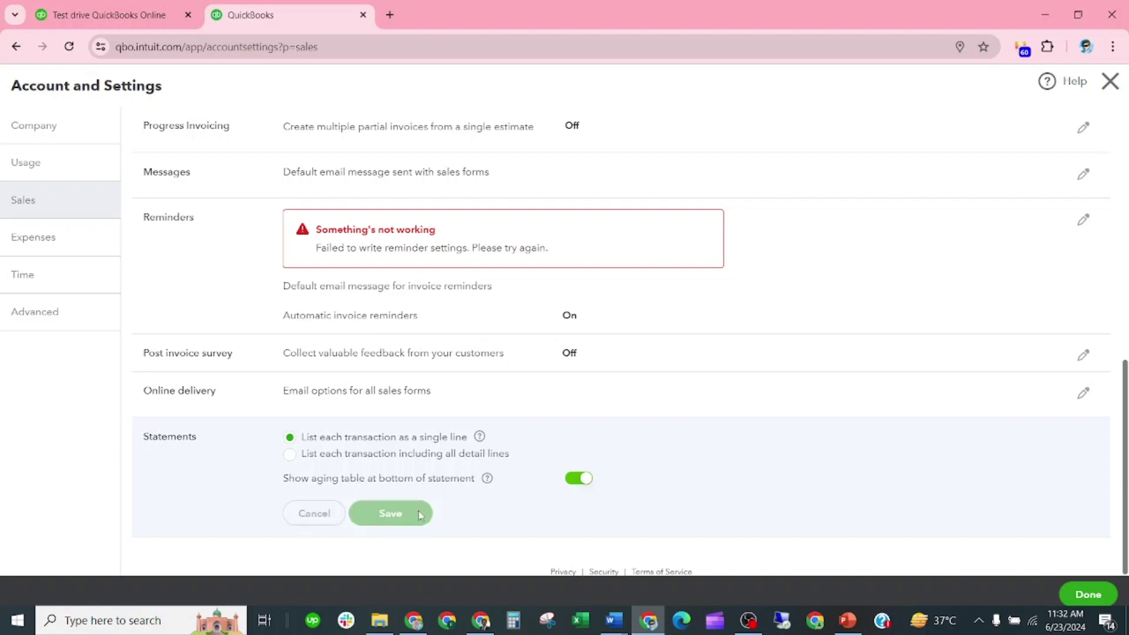
left_click(1084, 292)
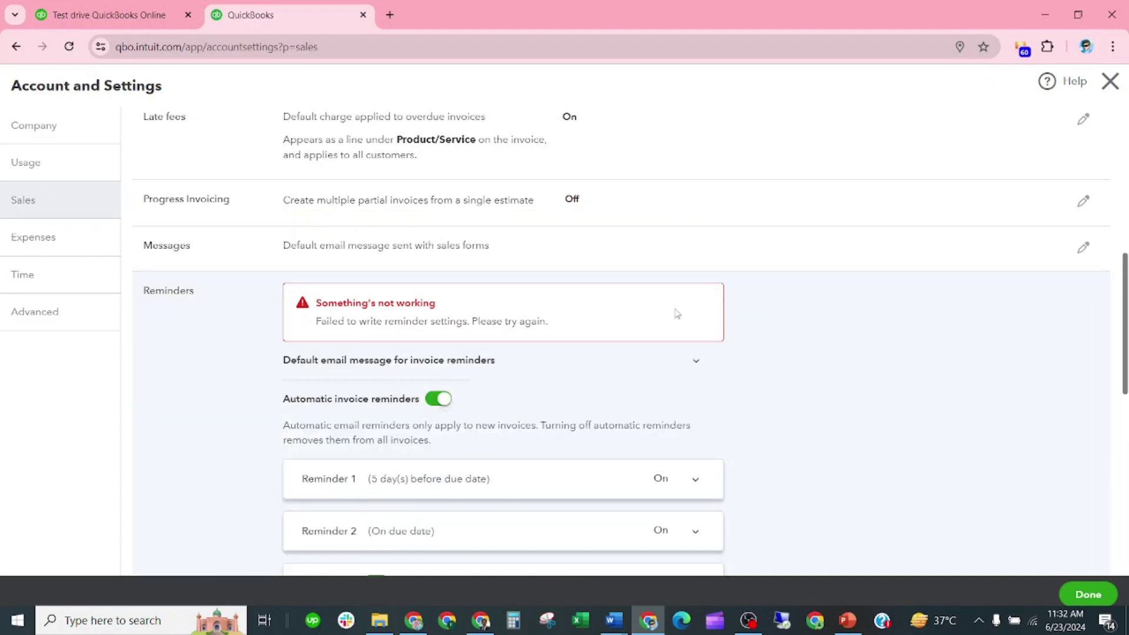
Set Automatic invoice reminders to Off, then untick Use email greeting in the default reminder message and save
left_click(444, 399)
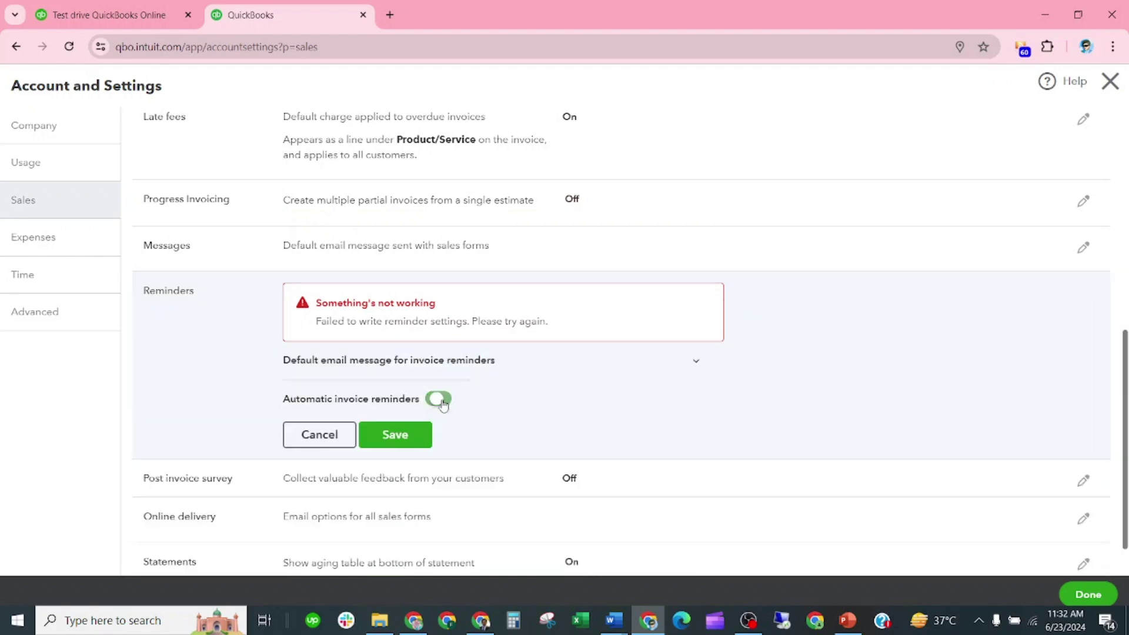
left_click(418, 436)
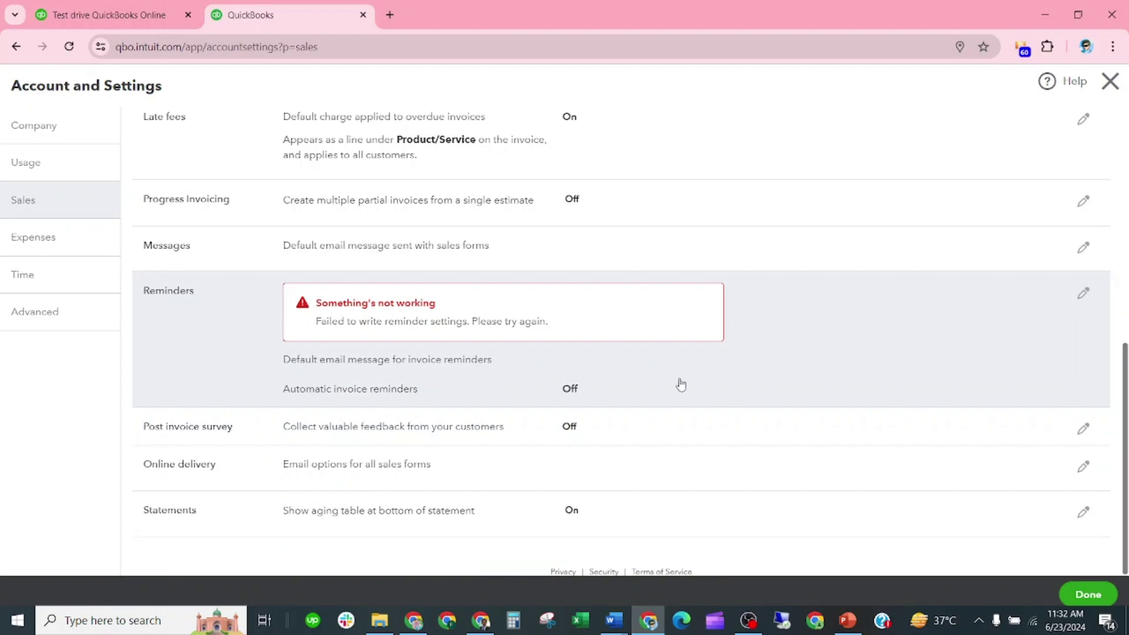
left_click(1083, 293)
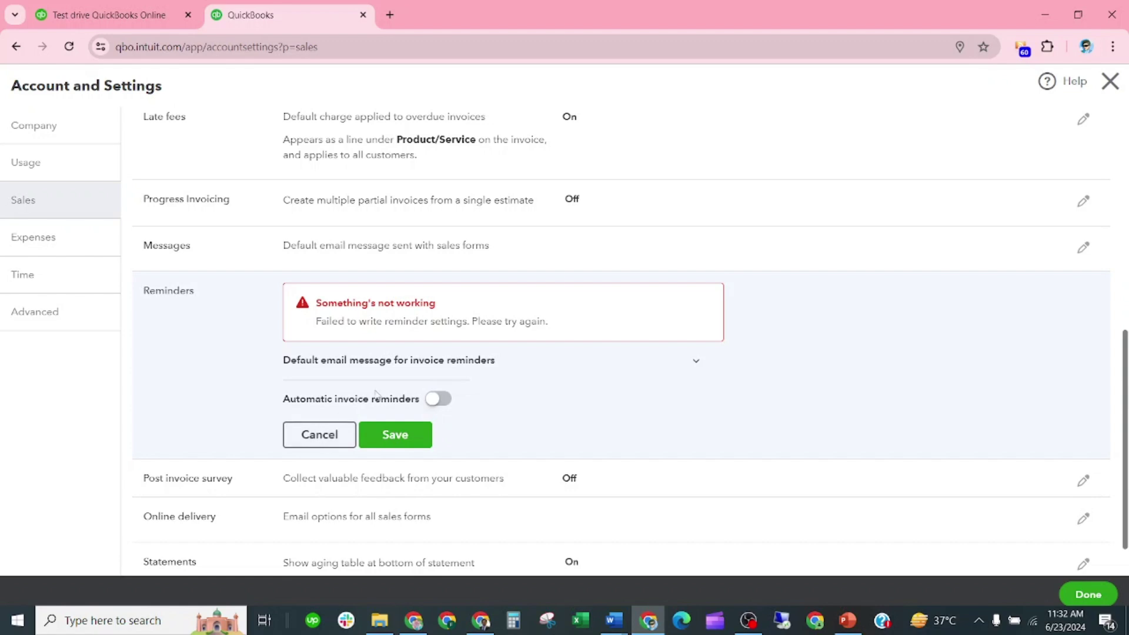
scroll(412, 382, "up", 1)
scroll(690, 349, "down", 2)
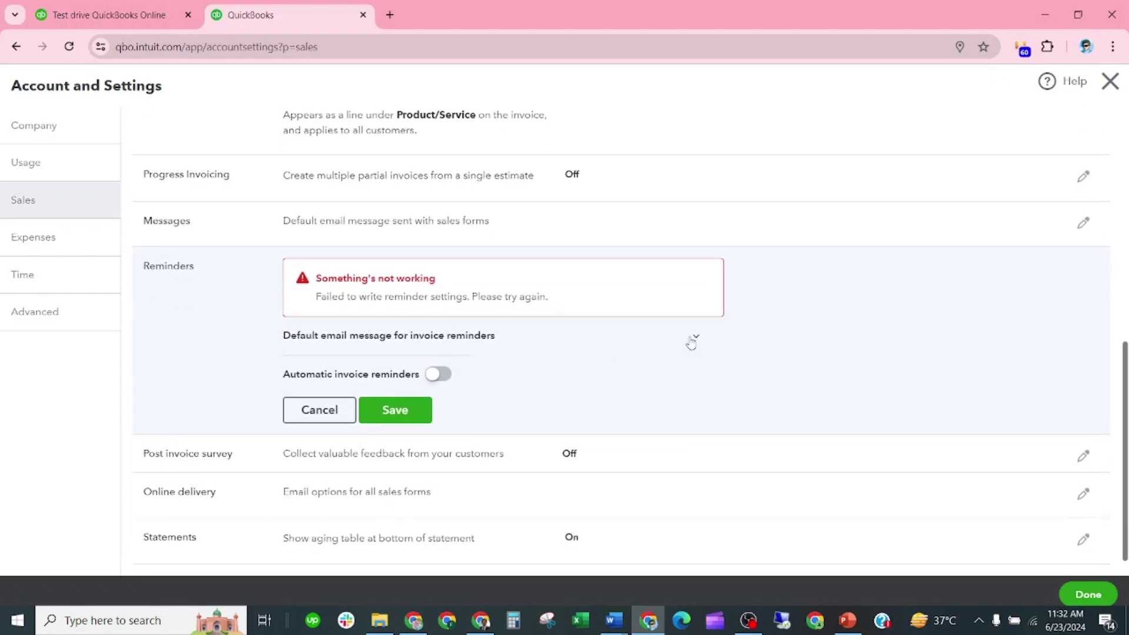
left_click(691, 344)
scroll(569, 350, "down", 3)
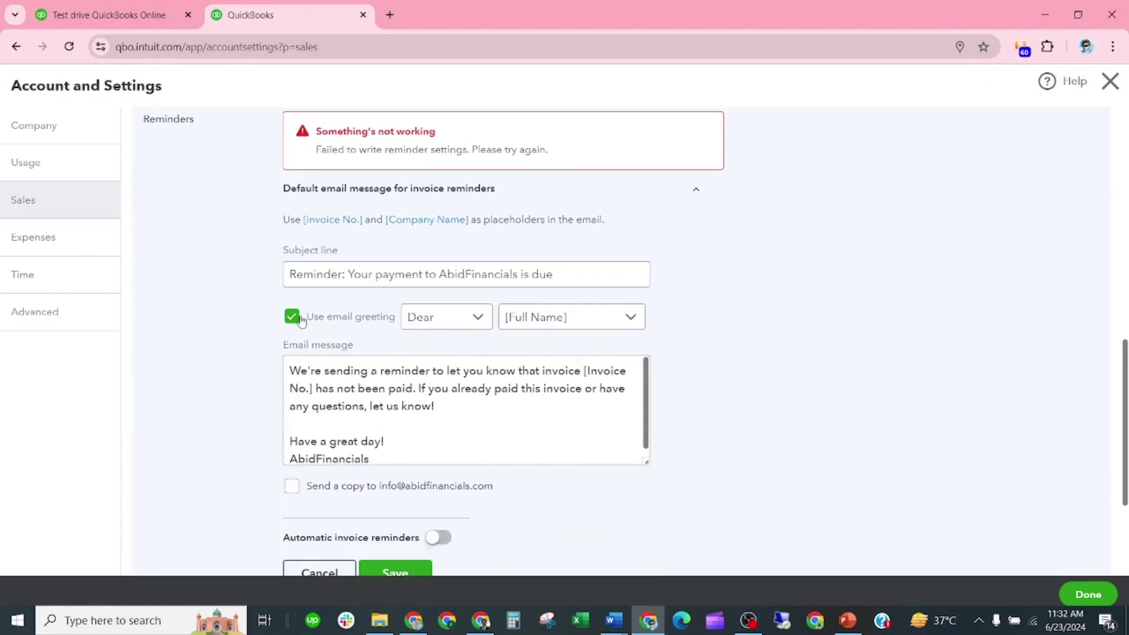
left_click(301, 321)
scroll(320, 418, "down", 3)
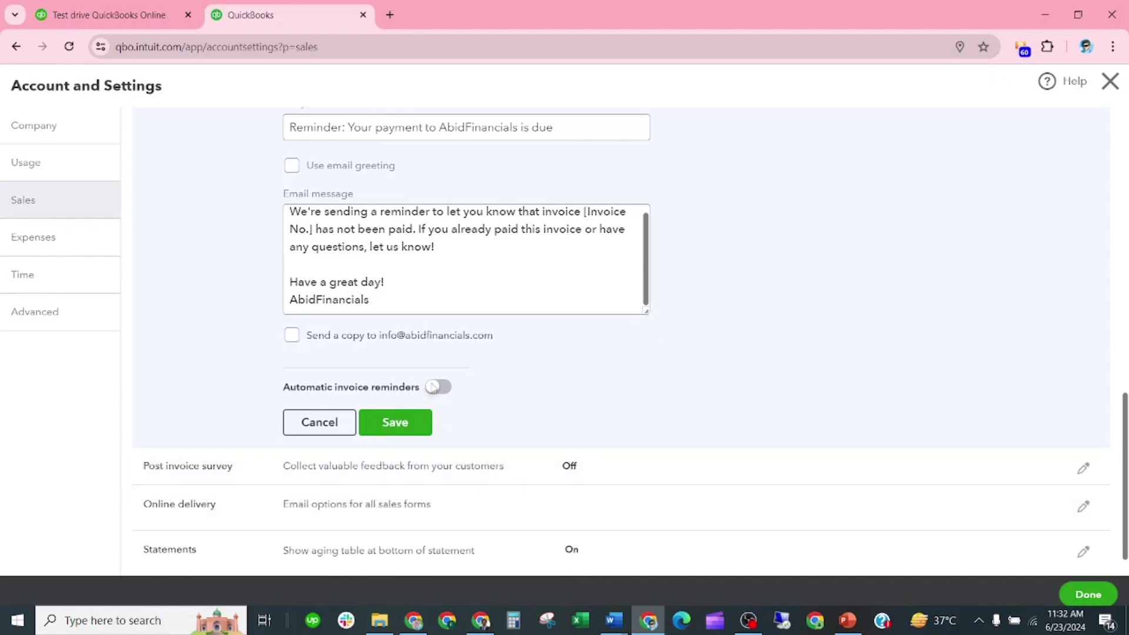
left_click(388, 423)
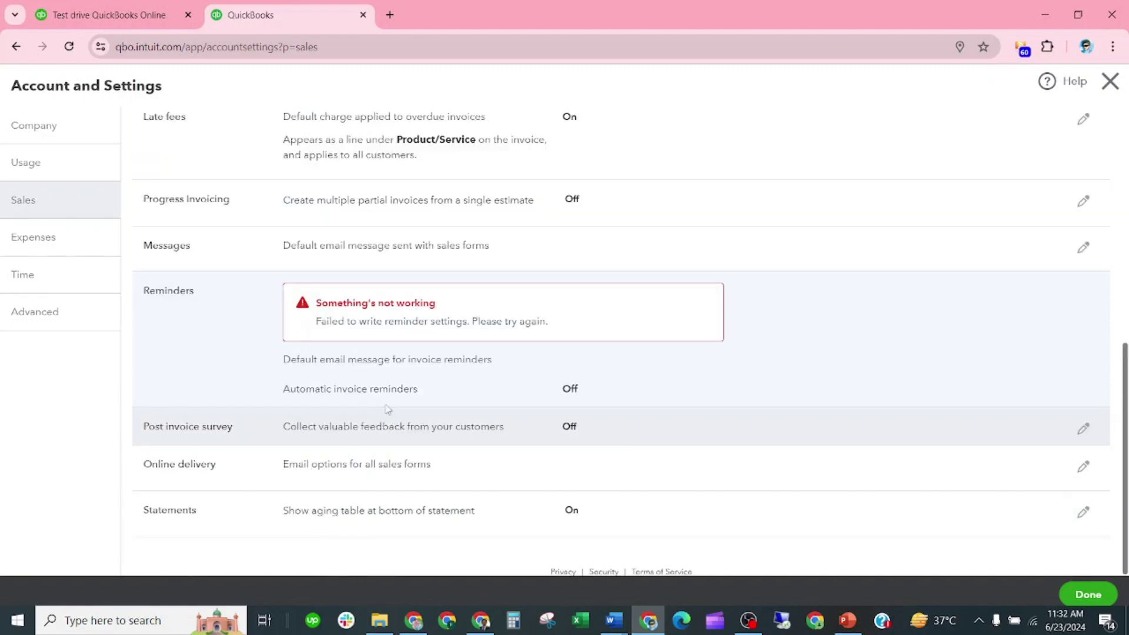
scroll(387, 344, "up", 8)
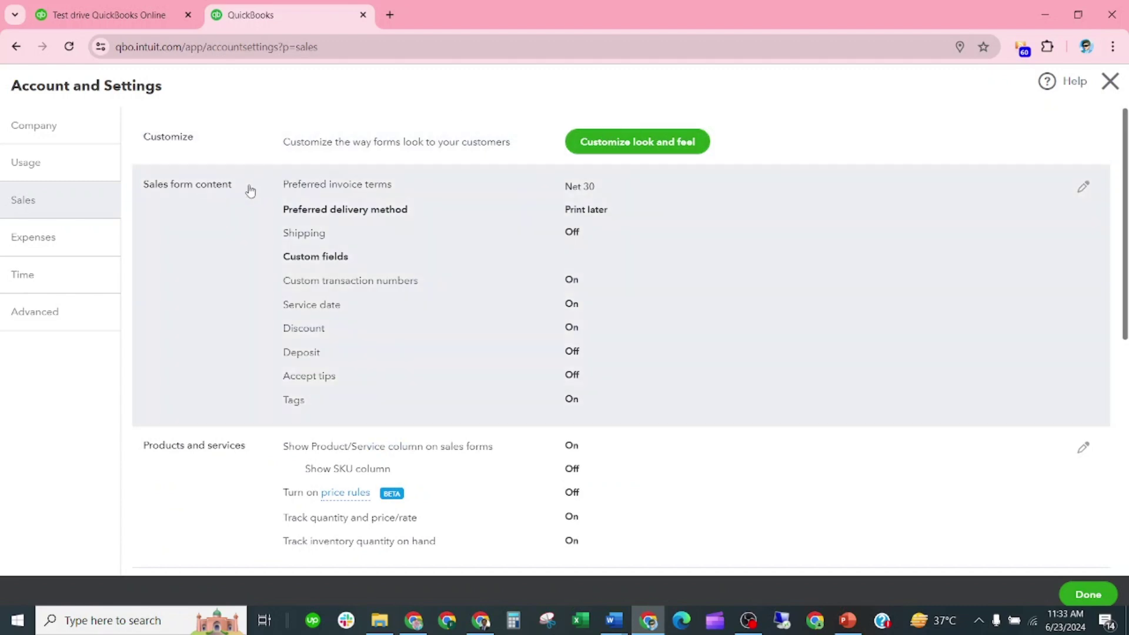
Leave the Sales settings (Net 30 terms, Print later delivery) for the Expenses settings page
scroll(330, 287, "down", 4)
scroll(340, 300, "down", 4)
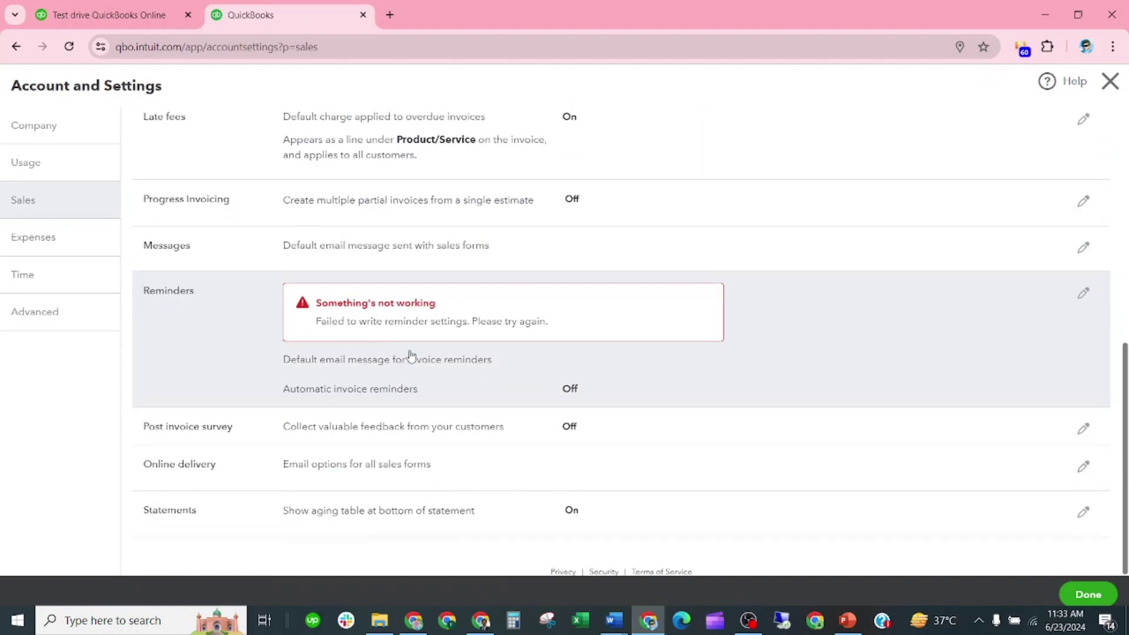
scroll(345, 312, "up", 5)
left_click(59, 247)
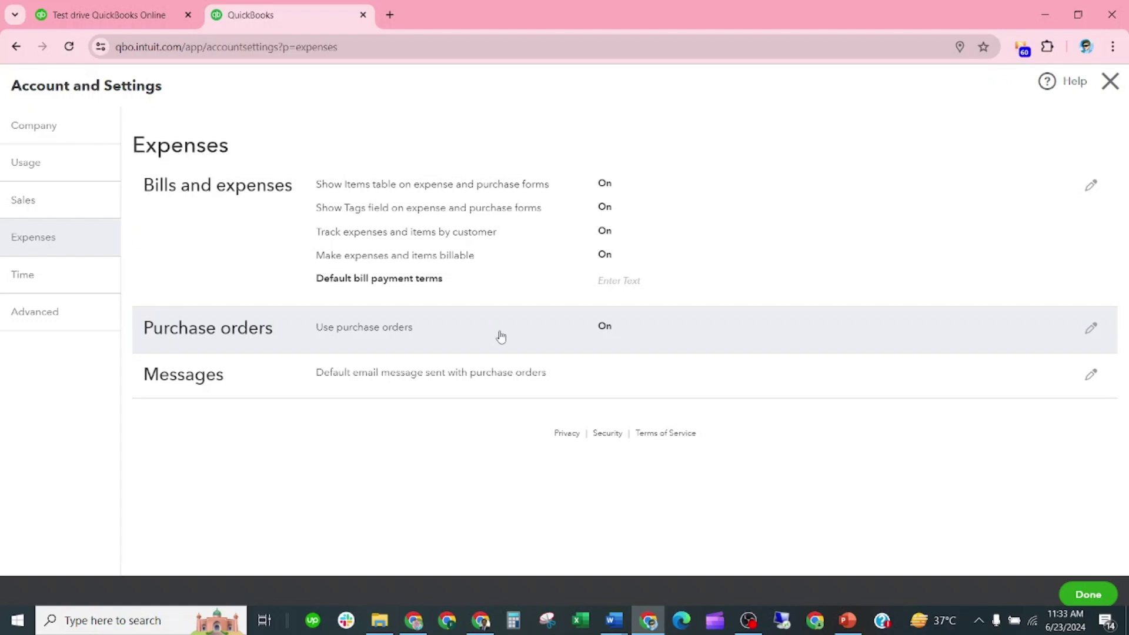
Save the purchase order settings and change the default email's sign-off to Abid Financials
left_click(681, 340)
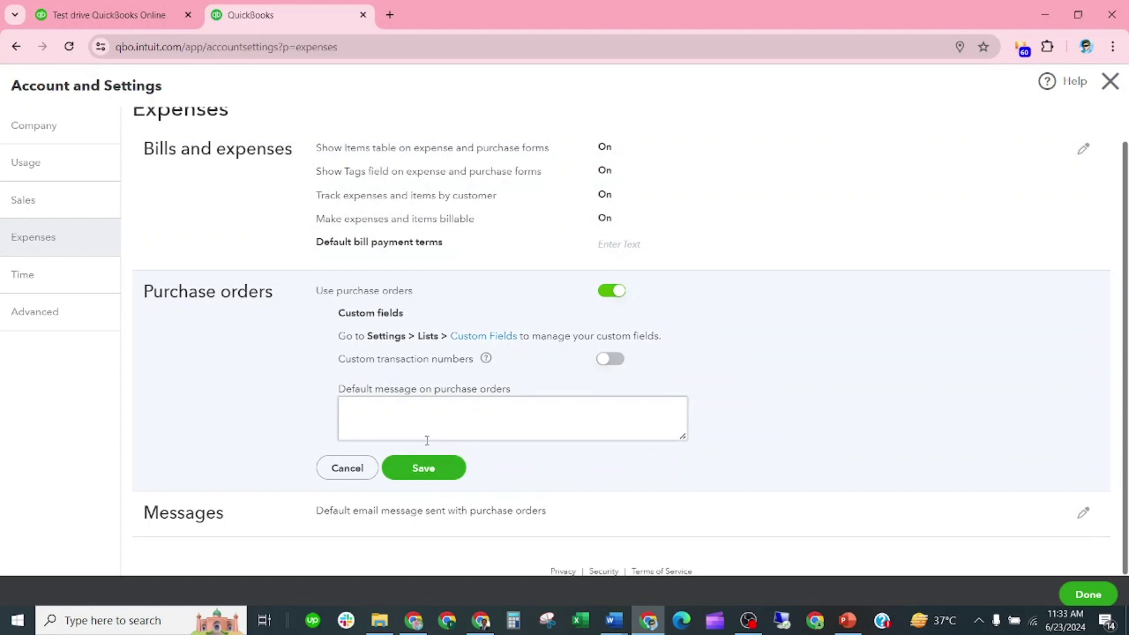
left_click(417, 468)
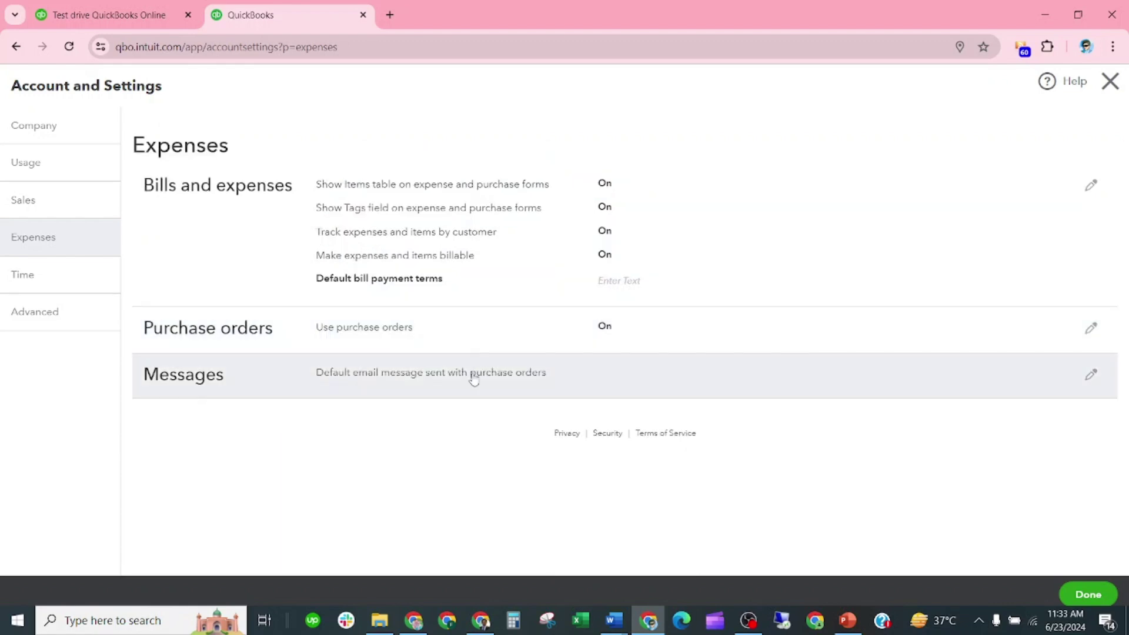
left_click(571, 372)
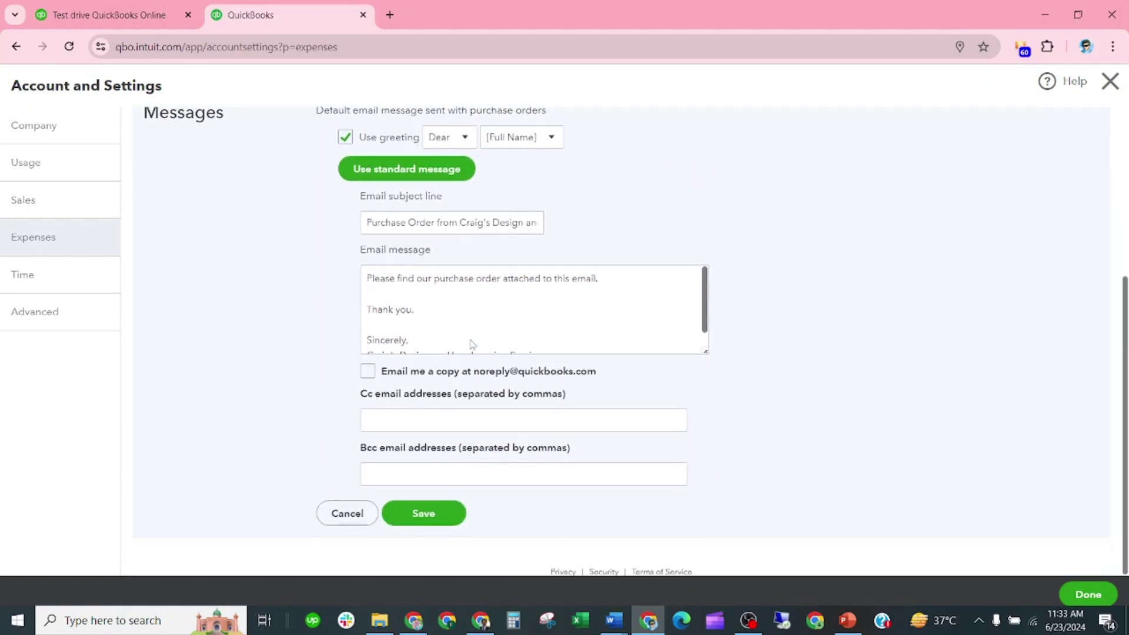
scroll(424, 340, "down", 1)
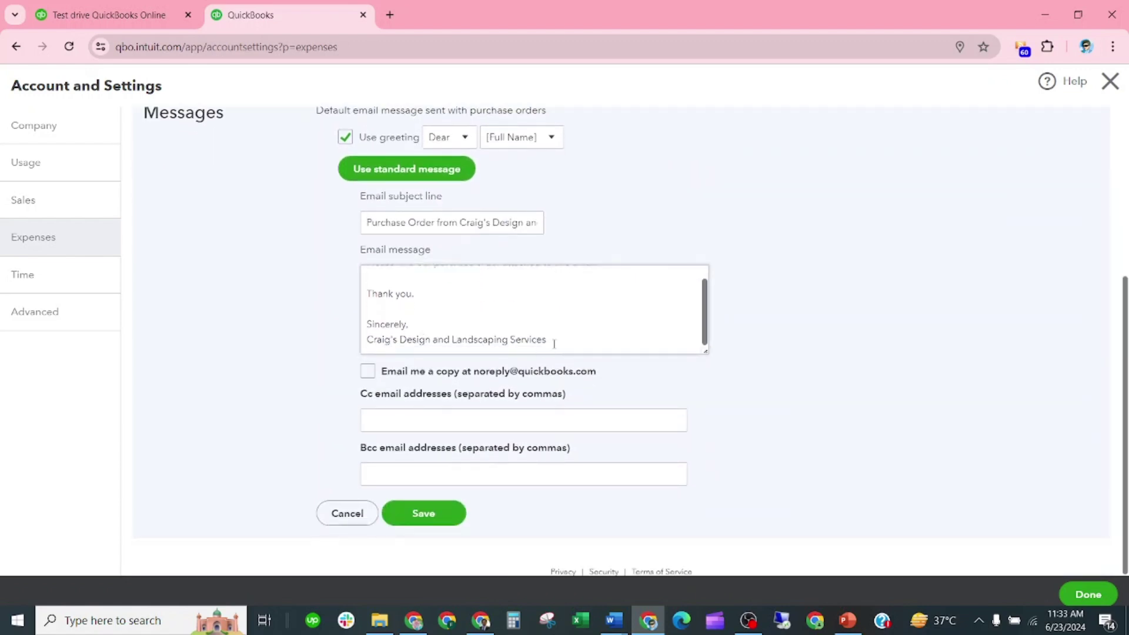
left_click_drag(554, 344, 363, 346)
type("Abid Financials")
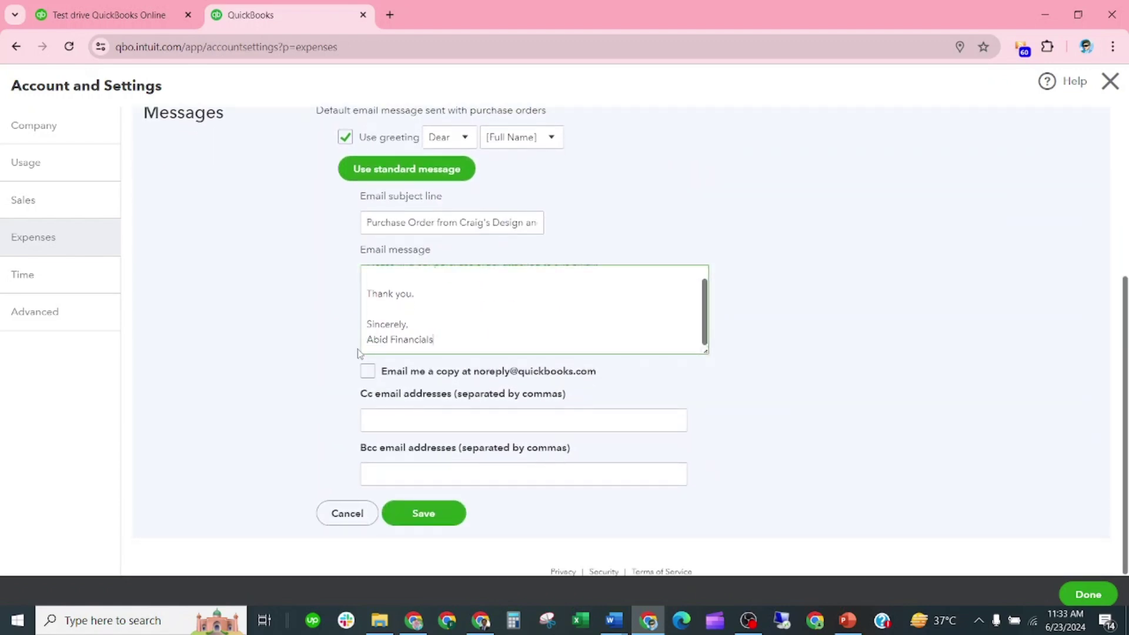
Change the purchase order email subject to 'Purchase Order from Abid Financials' and save
scroll(423, 334, "up", 1)
scroll(423, 333, "up", 3)
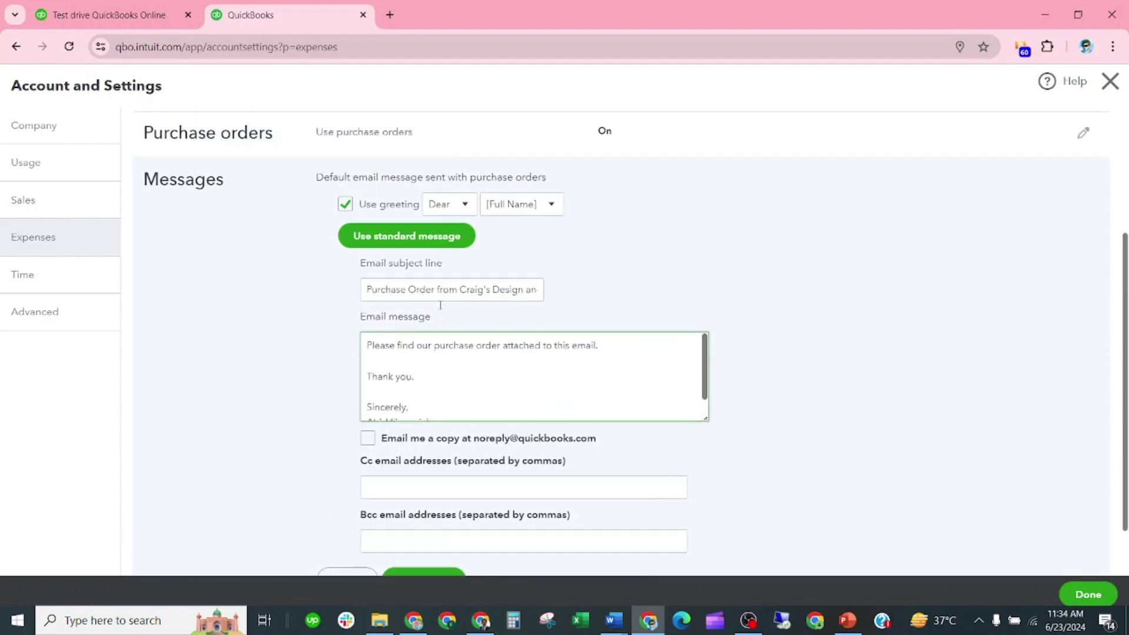
scroll(412, 312, "down", 1)
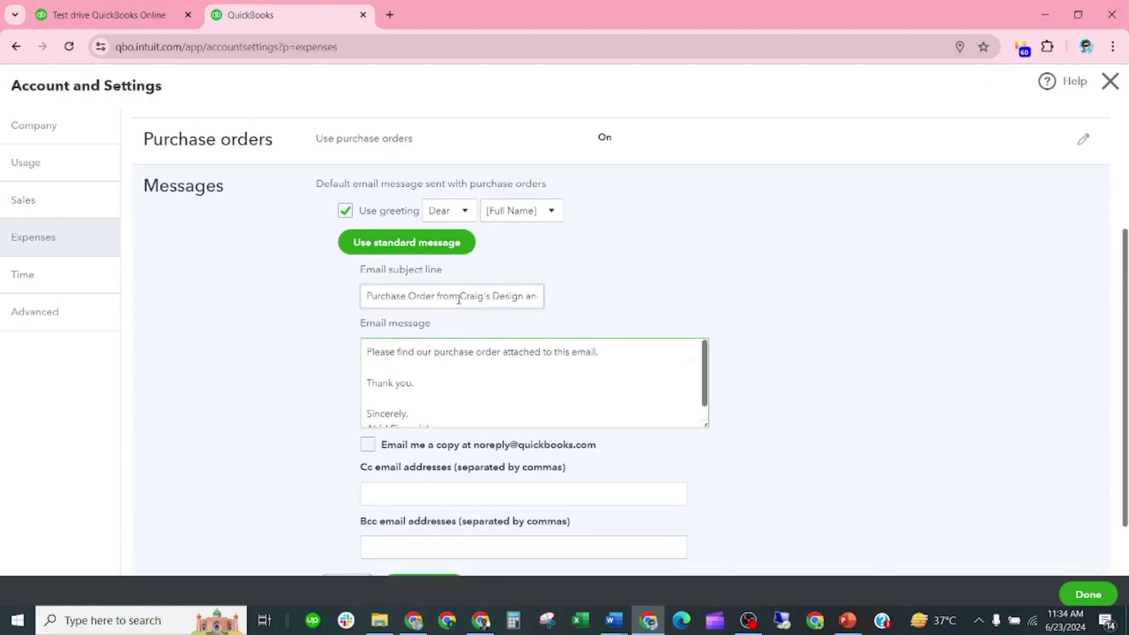
left_click_drag(459, 299, 568, 308)
type("Abid Financials")
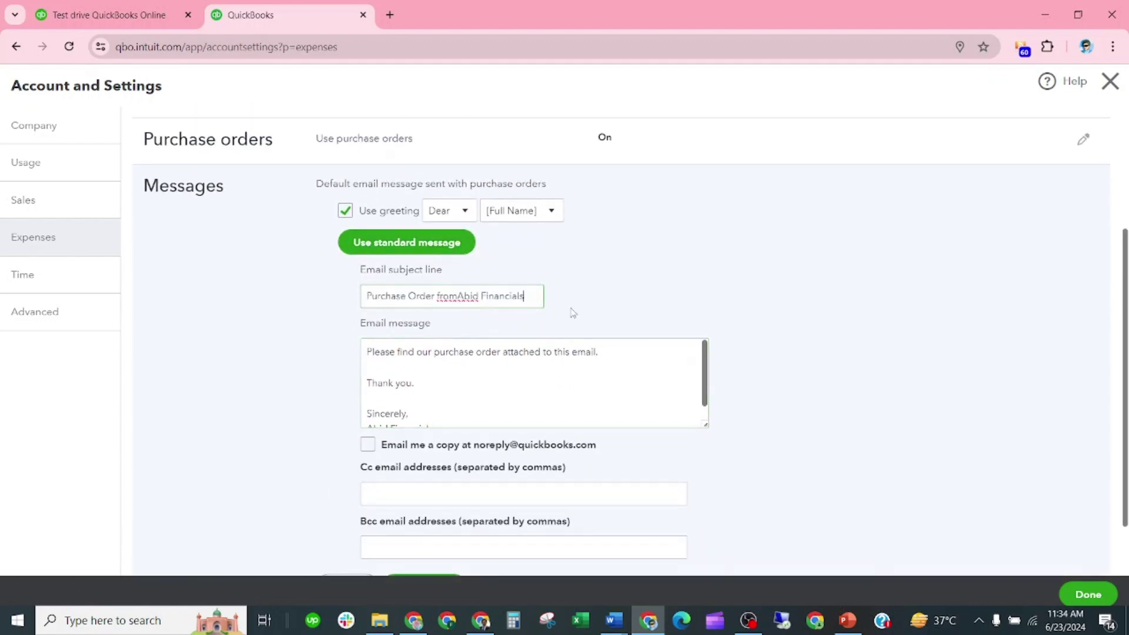
scroll(534, 328, "down", 1)
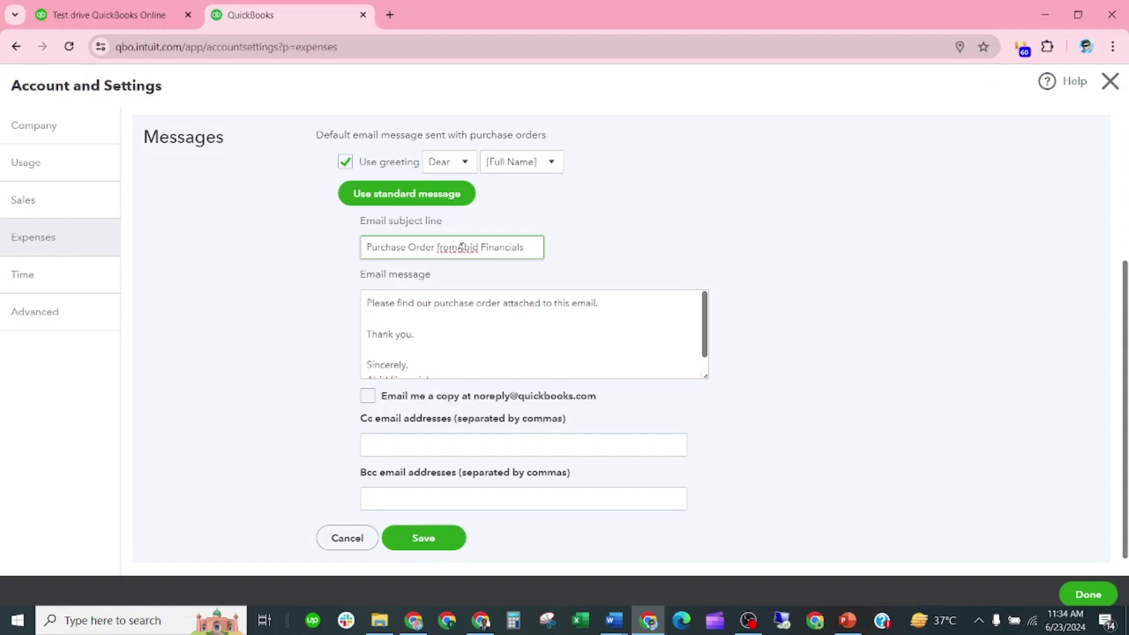
scroll(496, 330, "down", 1)
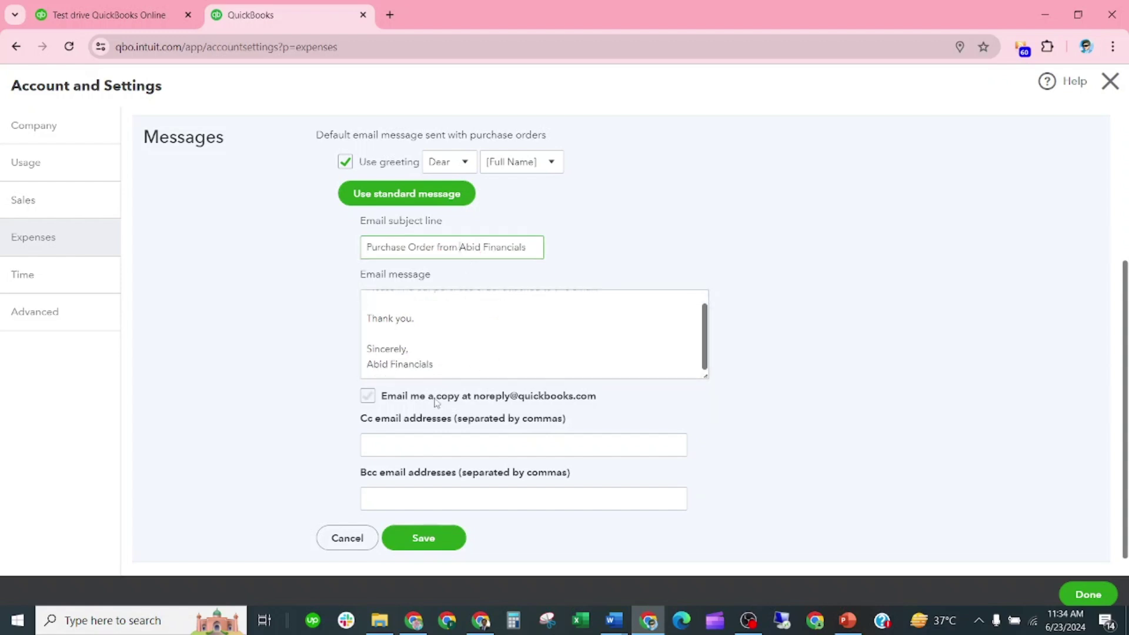
scroll(429, 400, "down", 1)
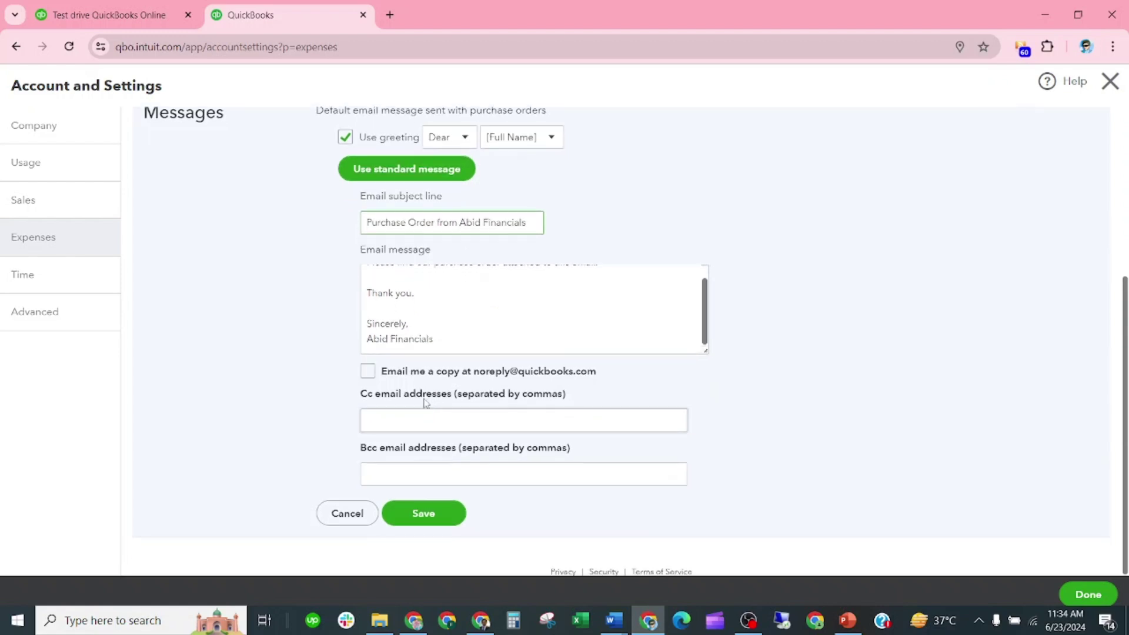
left_click(431, 519)
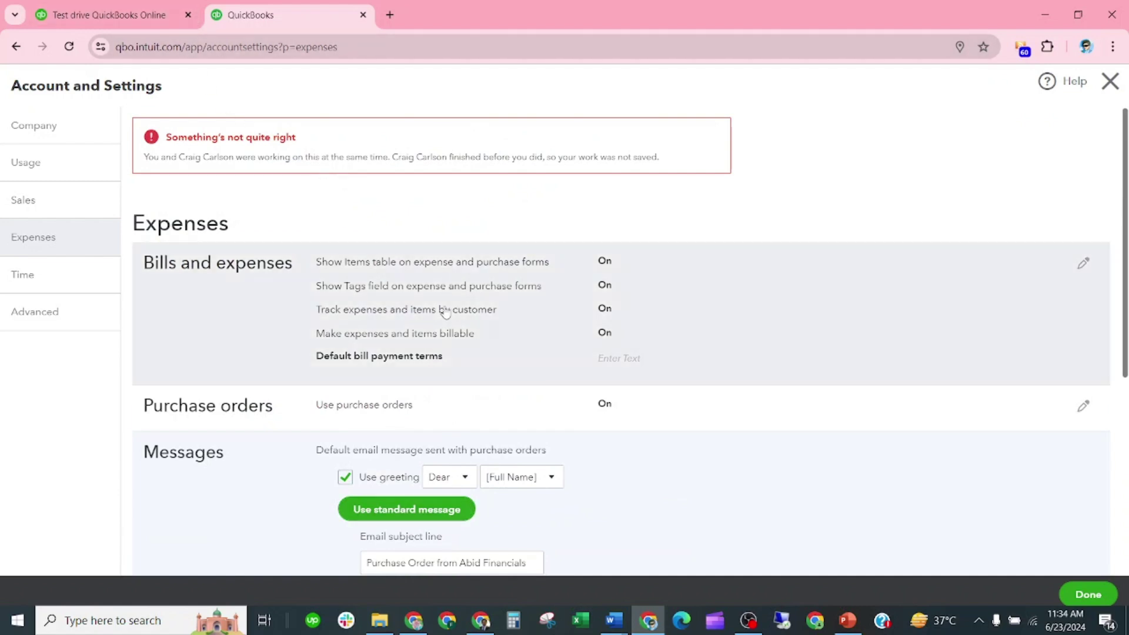
Reload the Expenses settings page and go to the Time settings
scroll(441, 309, "down", 6)
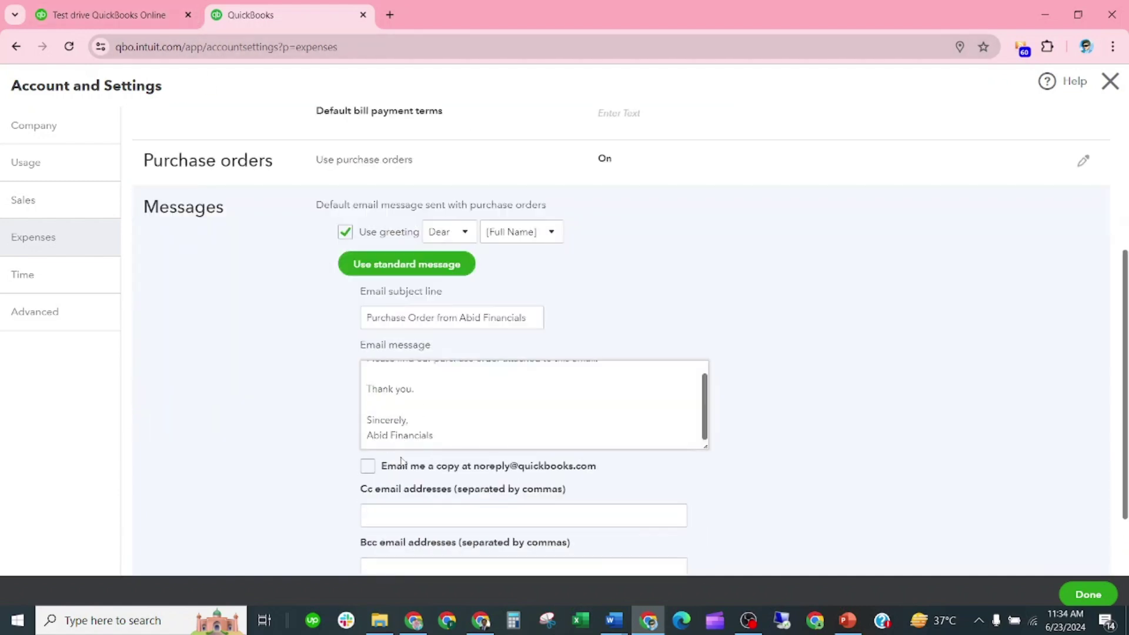
left_click(377, 47)
key("Return")
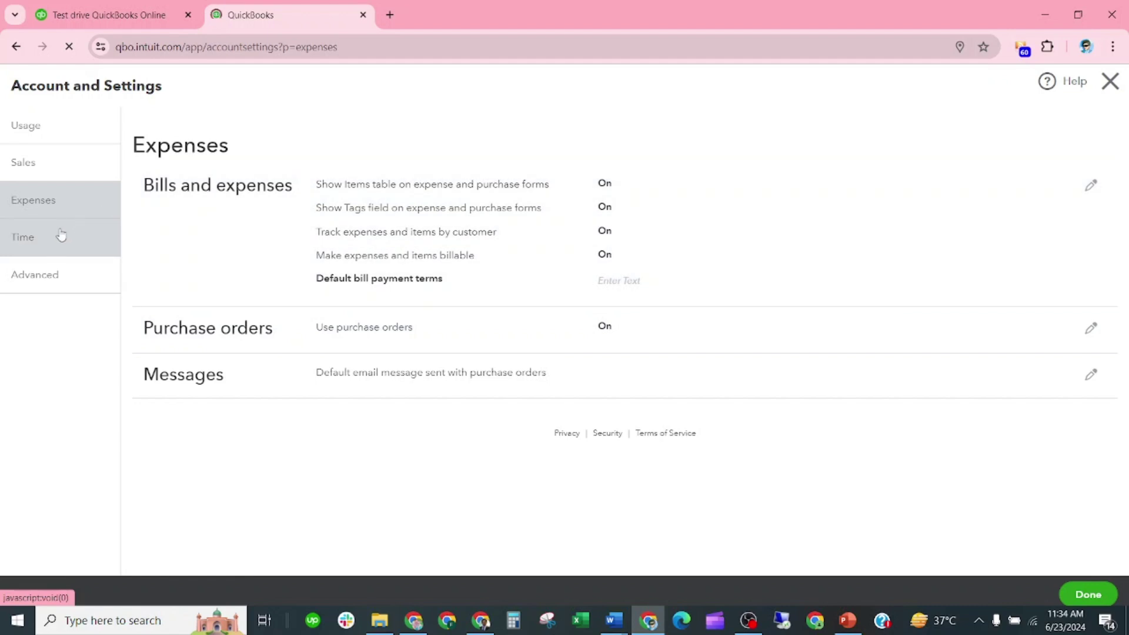
left_click(62, 235)
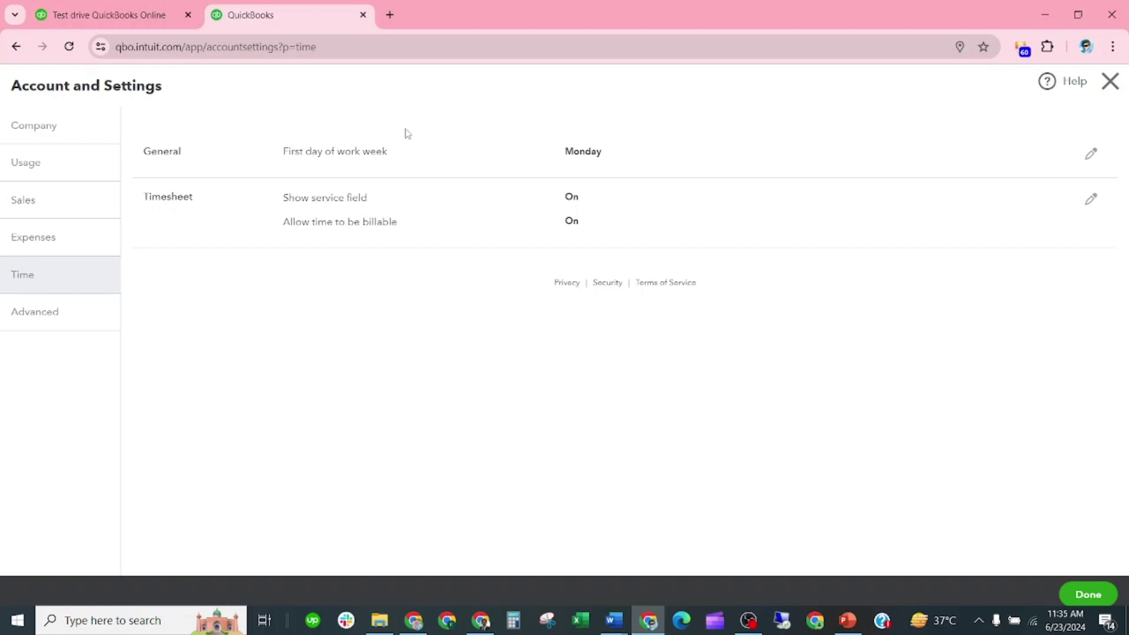
left_click(591, 154)
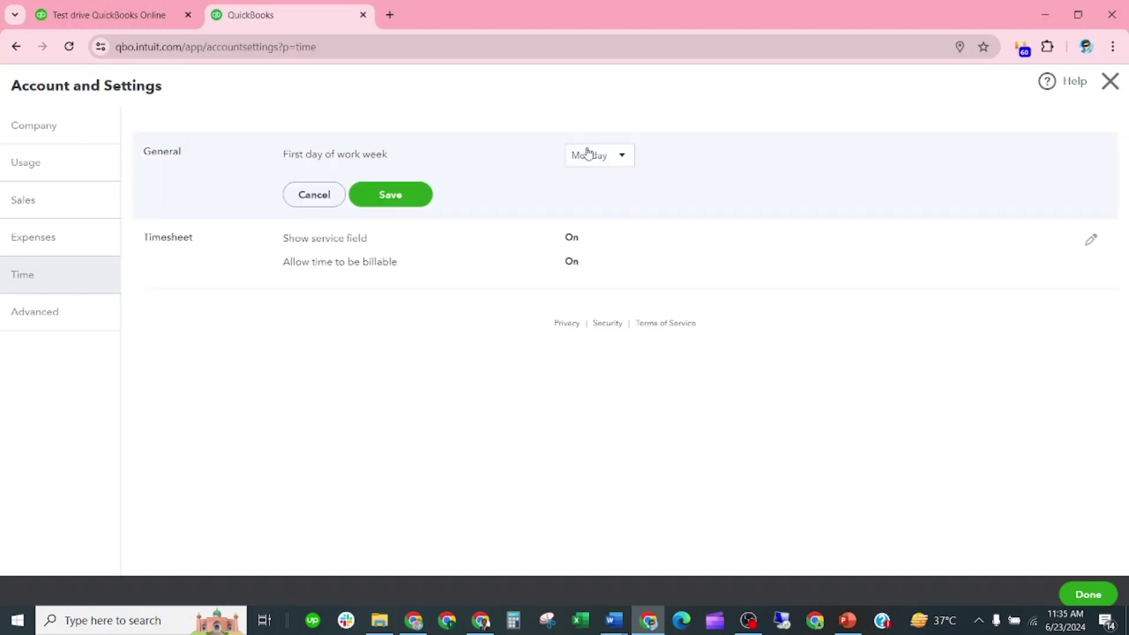
left_click(622, 156)
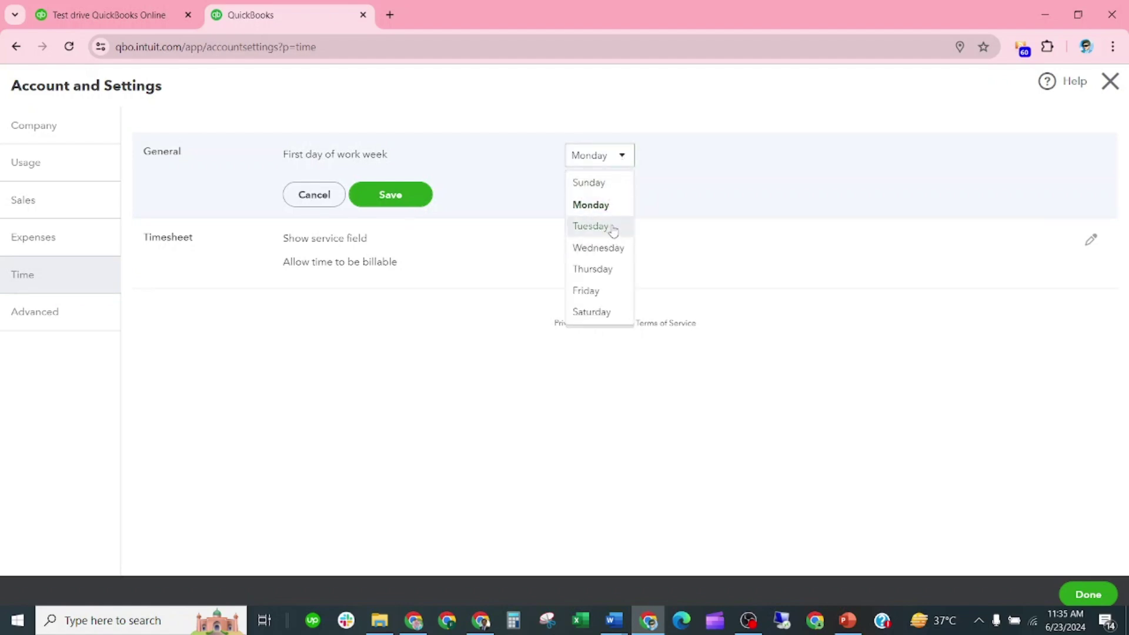
left_click(606, 312)
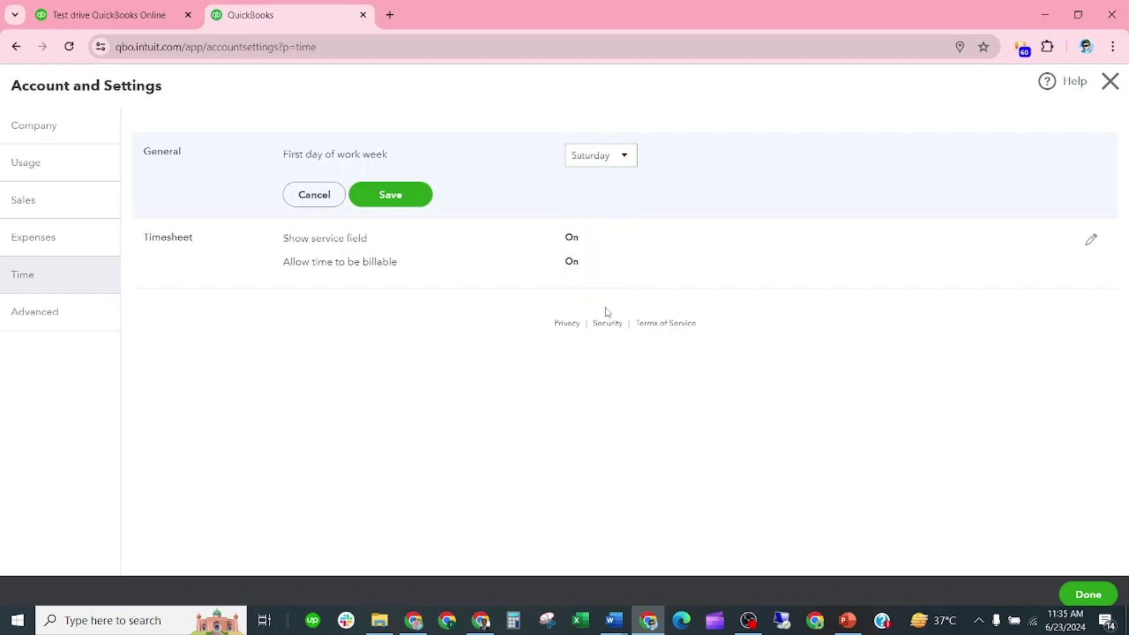
left_click(406, 196)
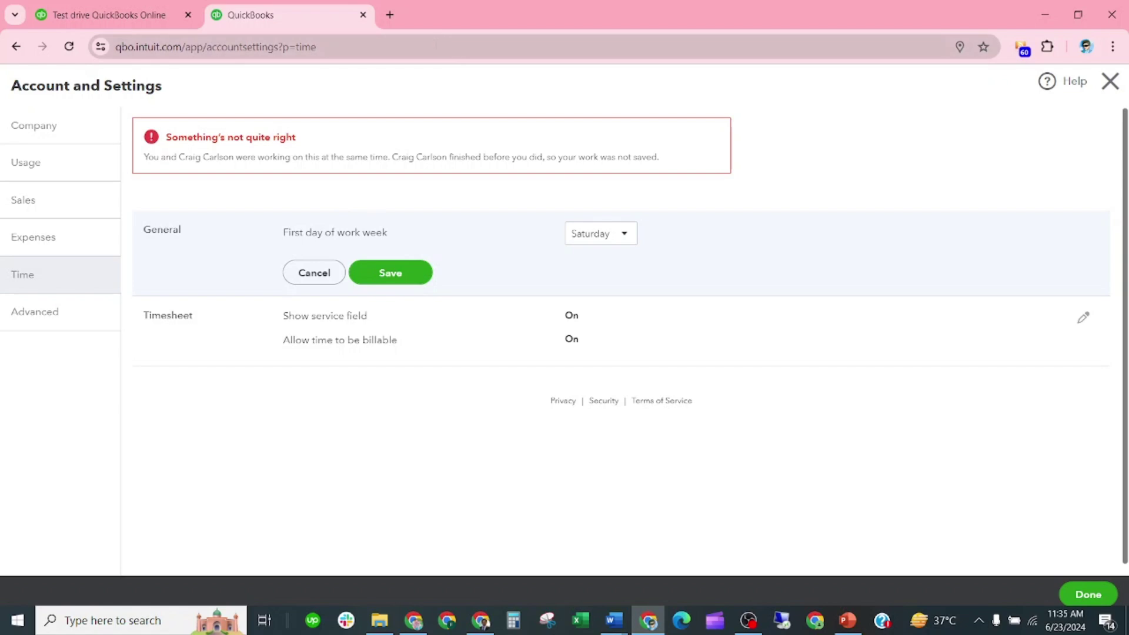
left_click(436, 46)
key("Return")
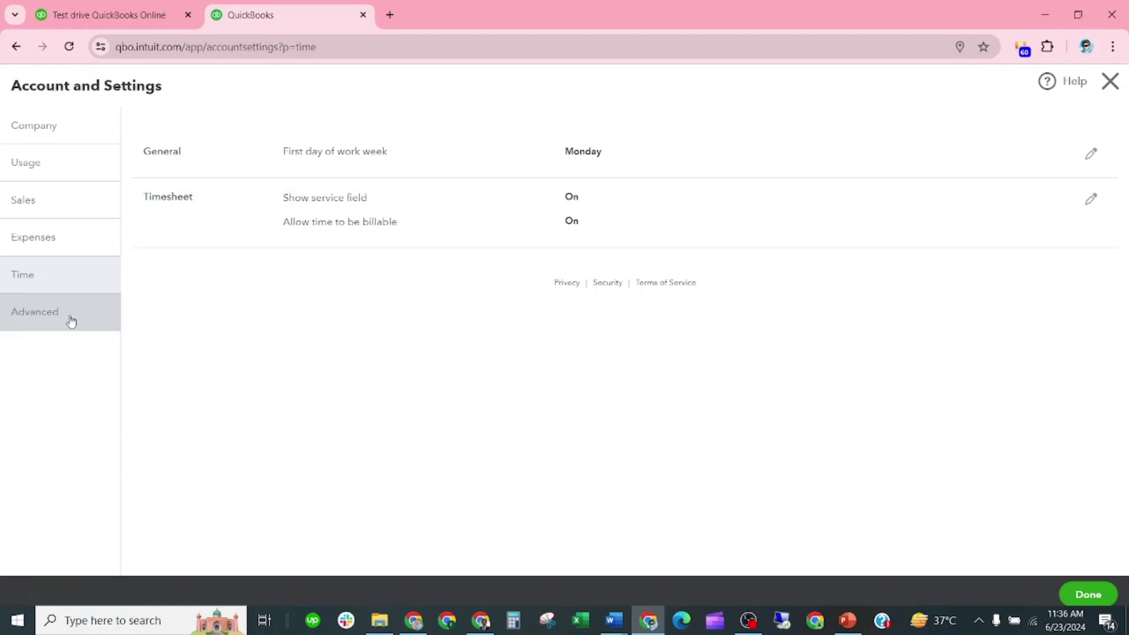
In Advanced > Accounting, set the fiscal year's first month to July and the method to Cash, then save
left_click(72, 321)
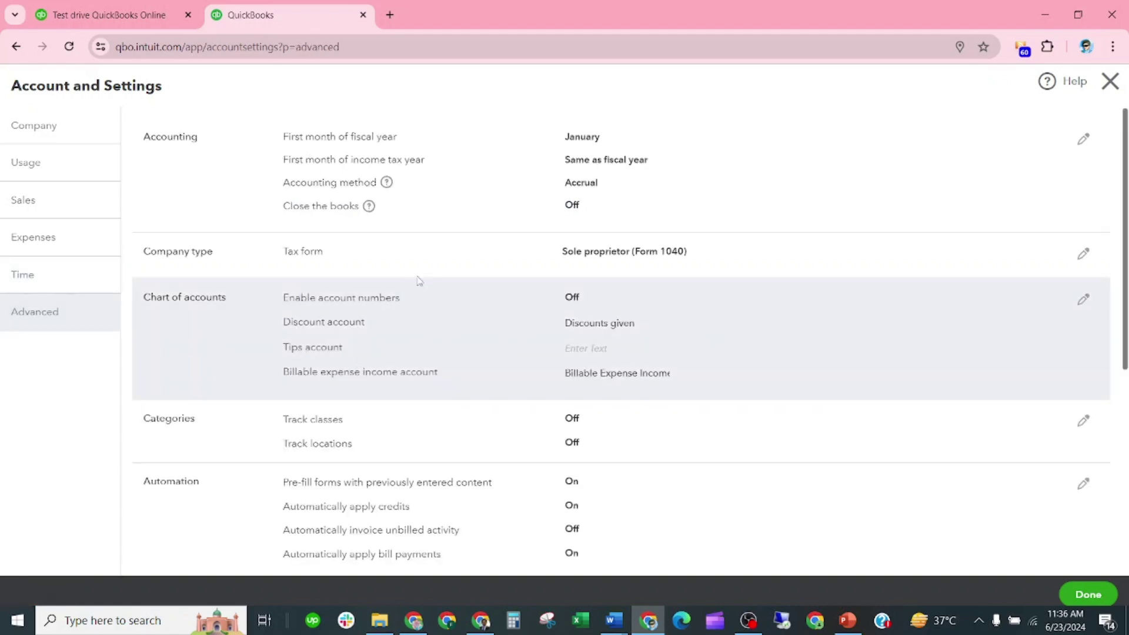
scroll(414, 288, "down", 6)
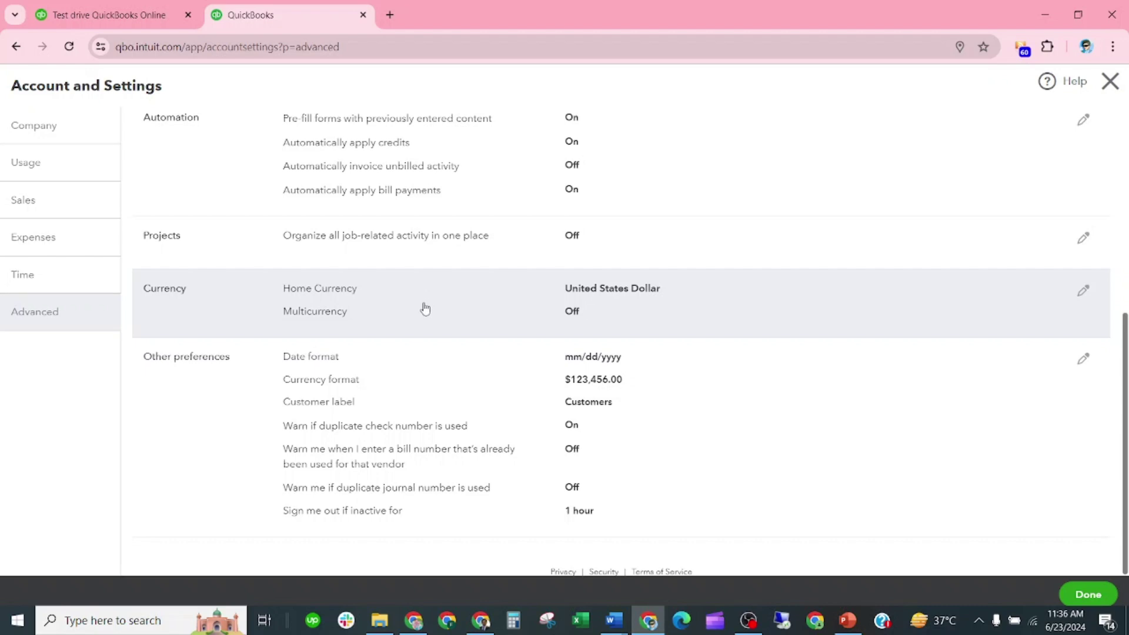
scroll(509, 416, "up", 2)
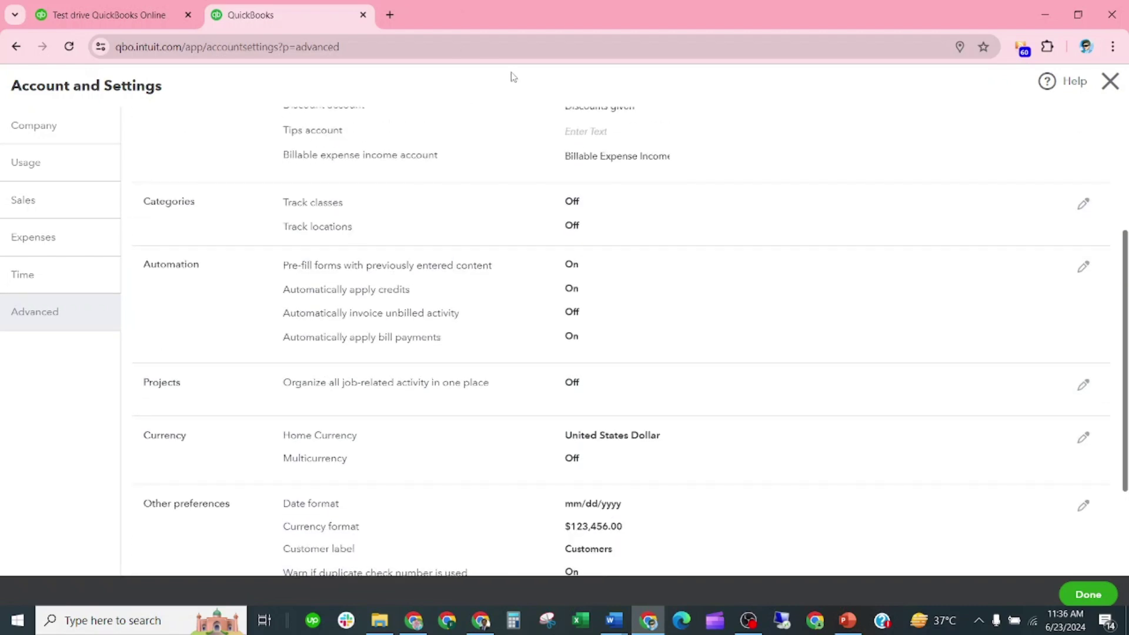
scroll(378, 181, "up", 3)
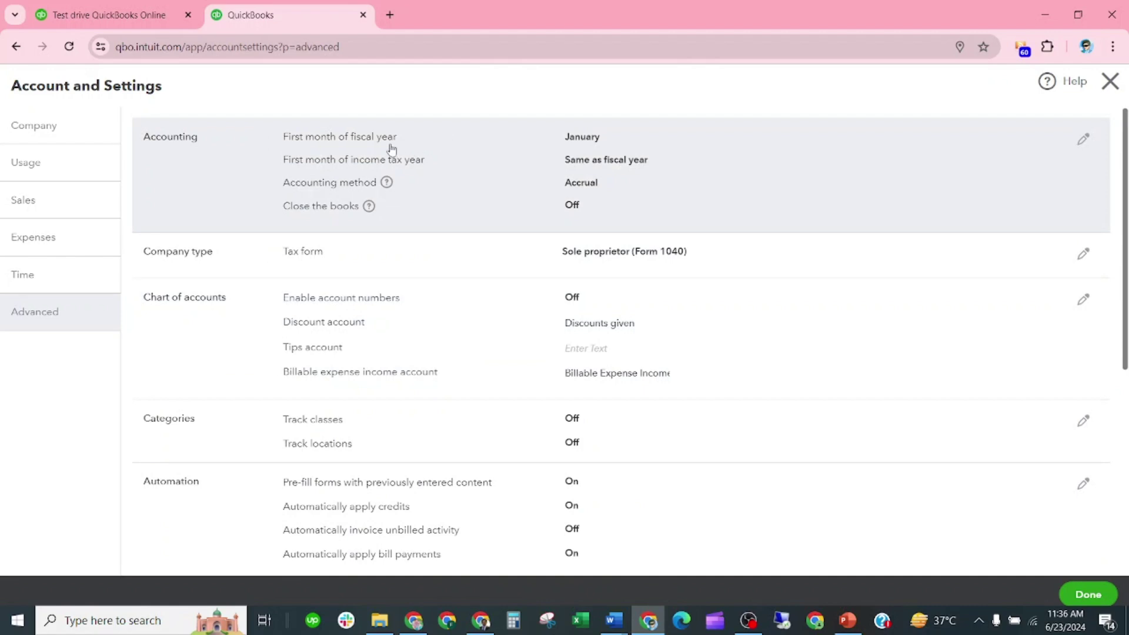
left_click(597, 144)
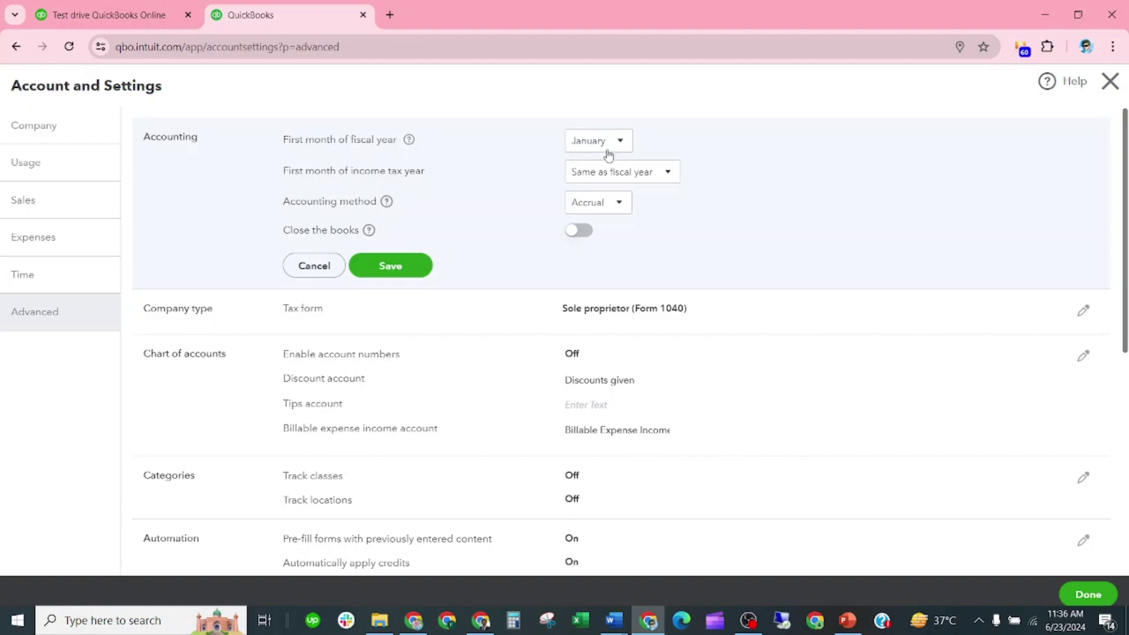
left_click(624, 146)
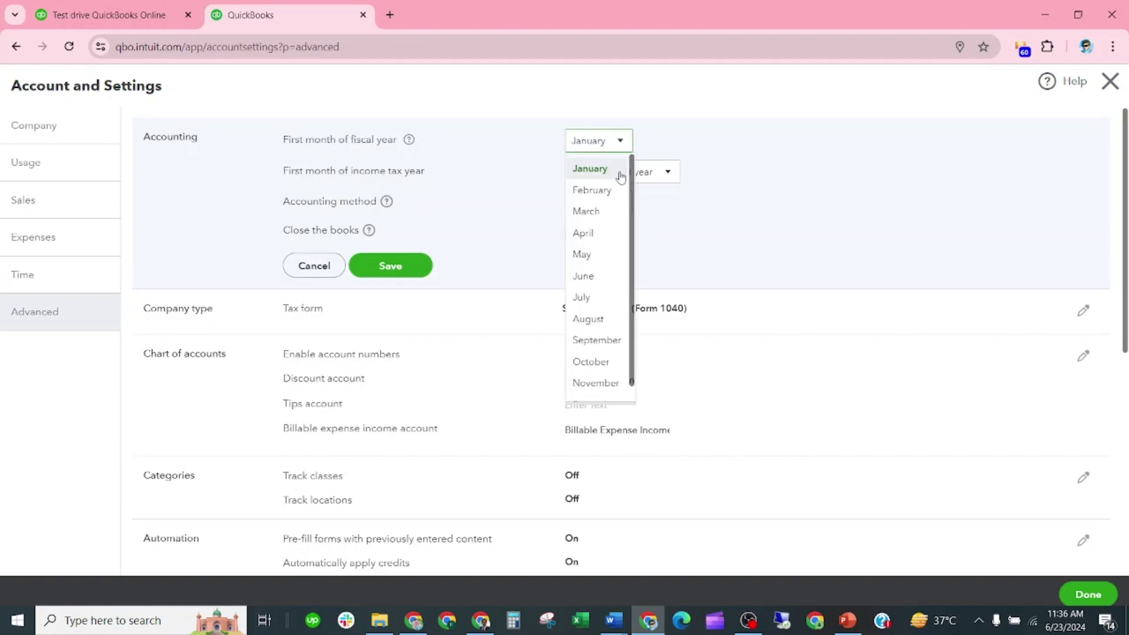
left_click(597, 294)
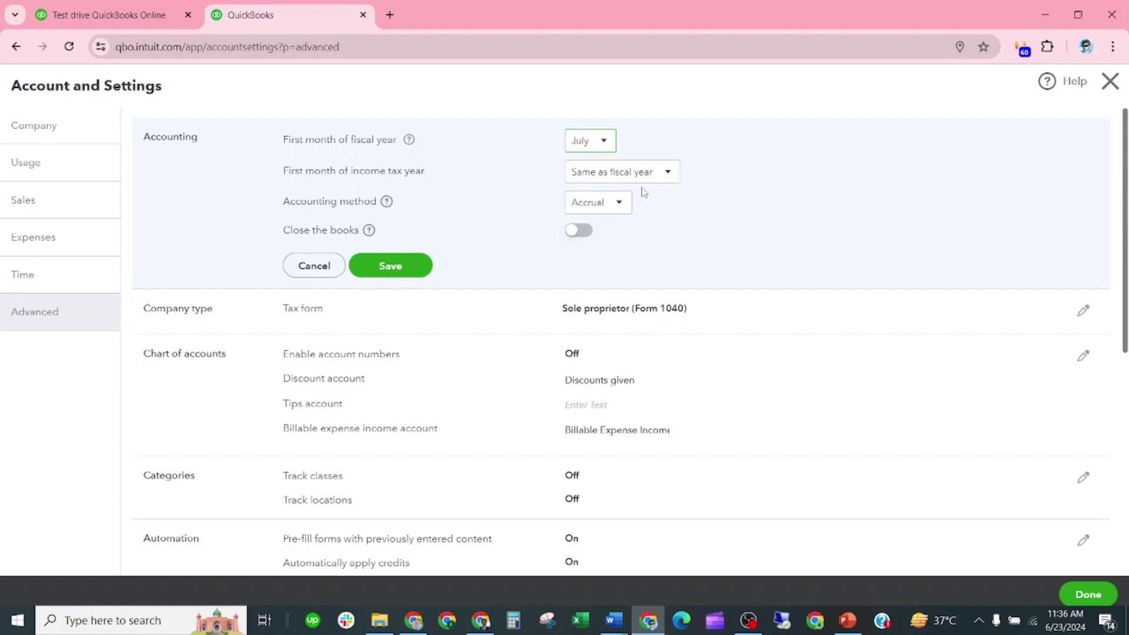
left_click(631, 205)
left_click(596, 249)
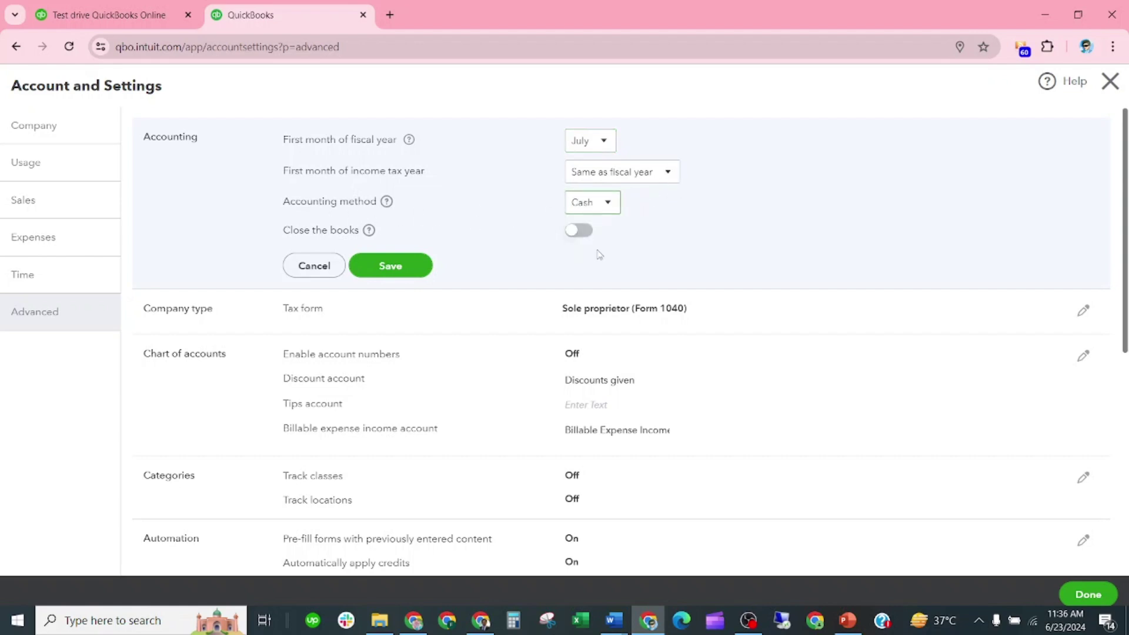
left_click(648, 222)
left_click(413, 269)
Review the Advanced sections: Sole proprietor (Form 1040), account numbers Off, Discounts given account
scroll(406, 247, "down", 1)
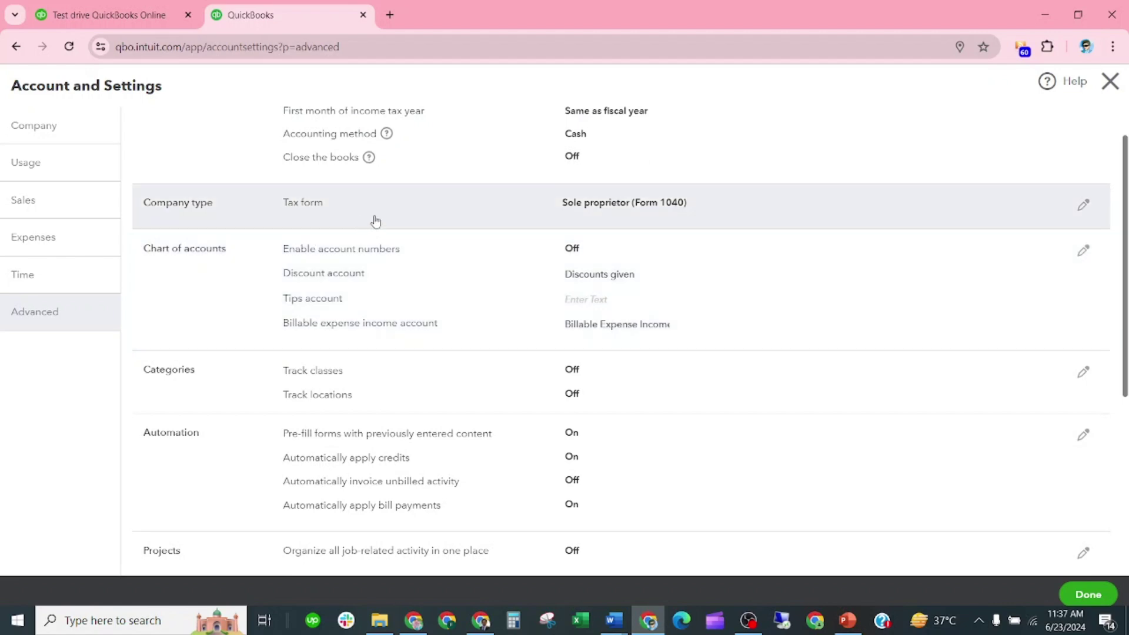
scroll(647, 214, "up", 1)
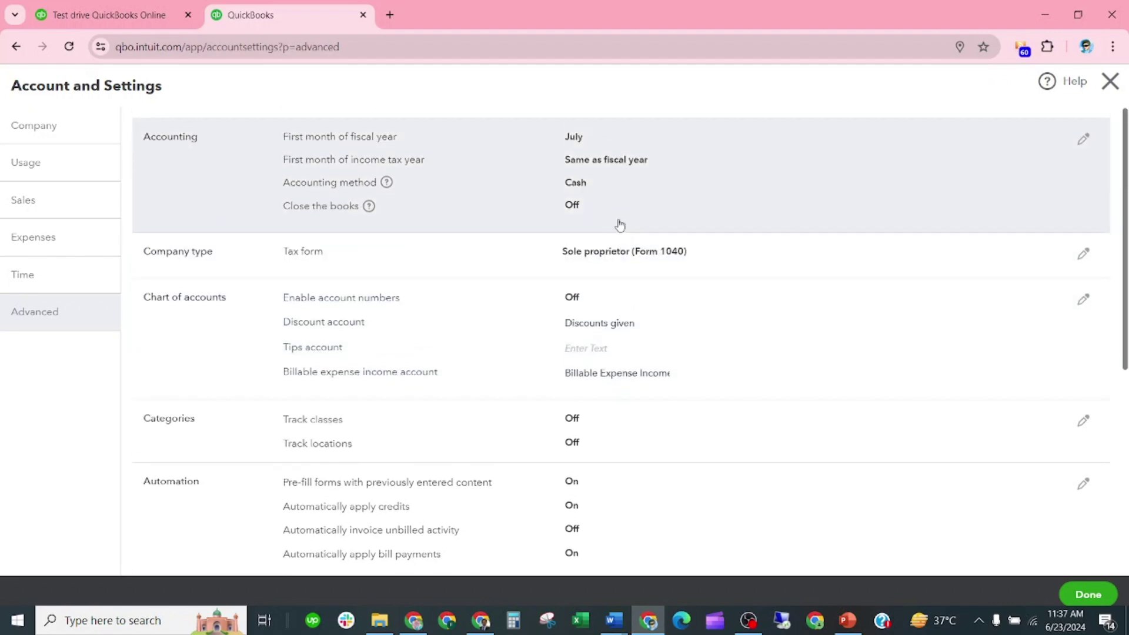
scroll(670, 258, "down", 1)
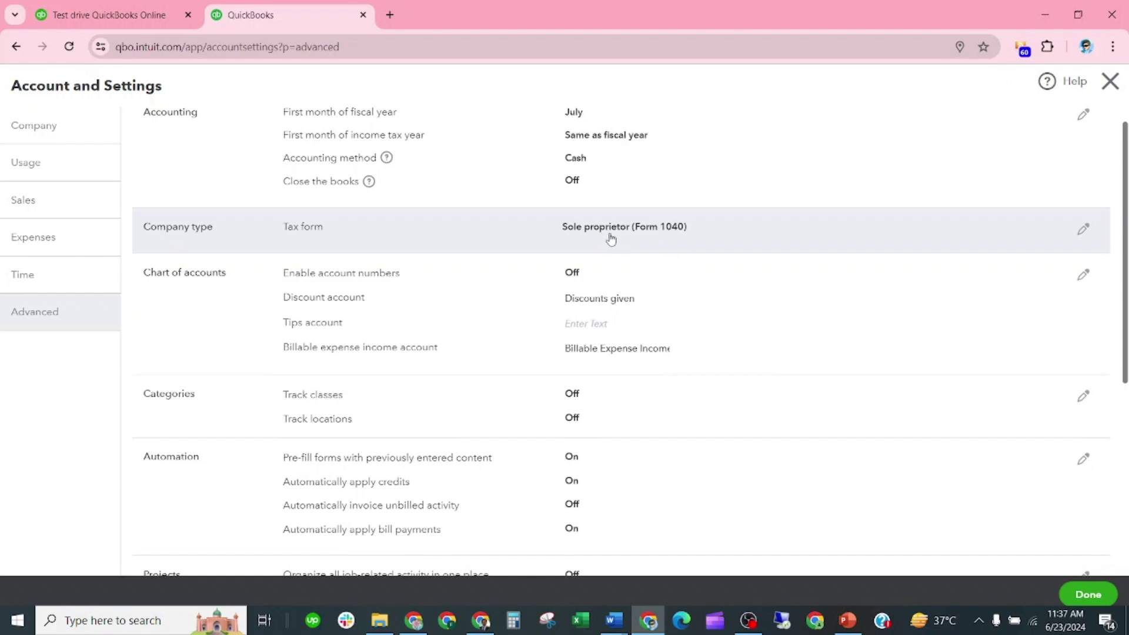
scroll(435, 282, "down", 1)
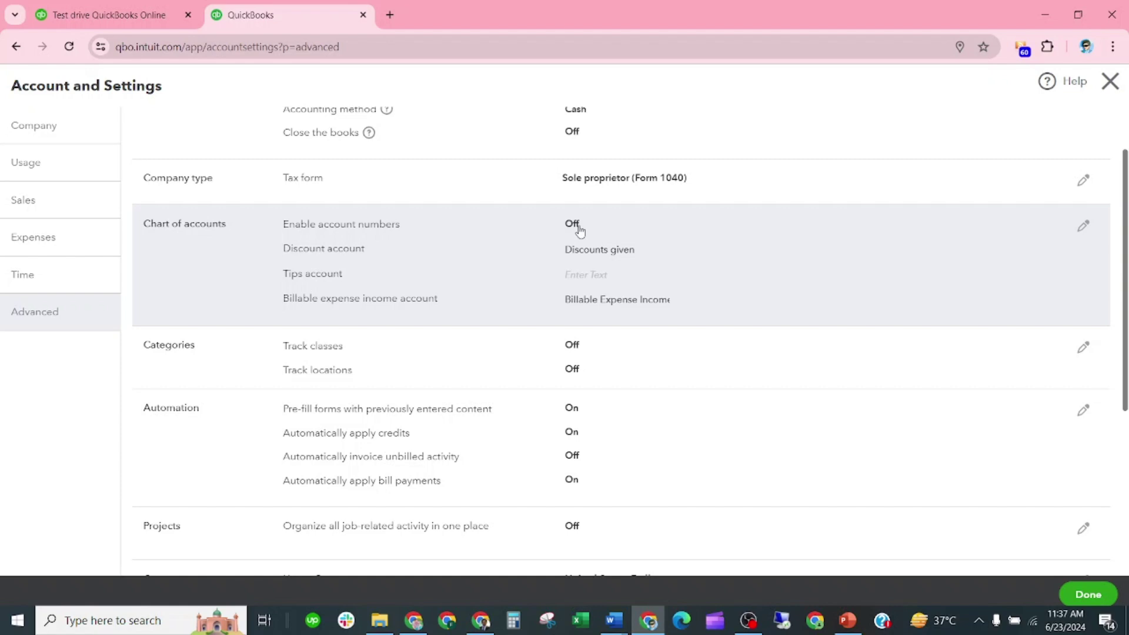
Turn on Enable account numbers and tick Show account numbers in the Chart of accounts settings
left_click(576, 229)
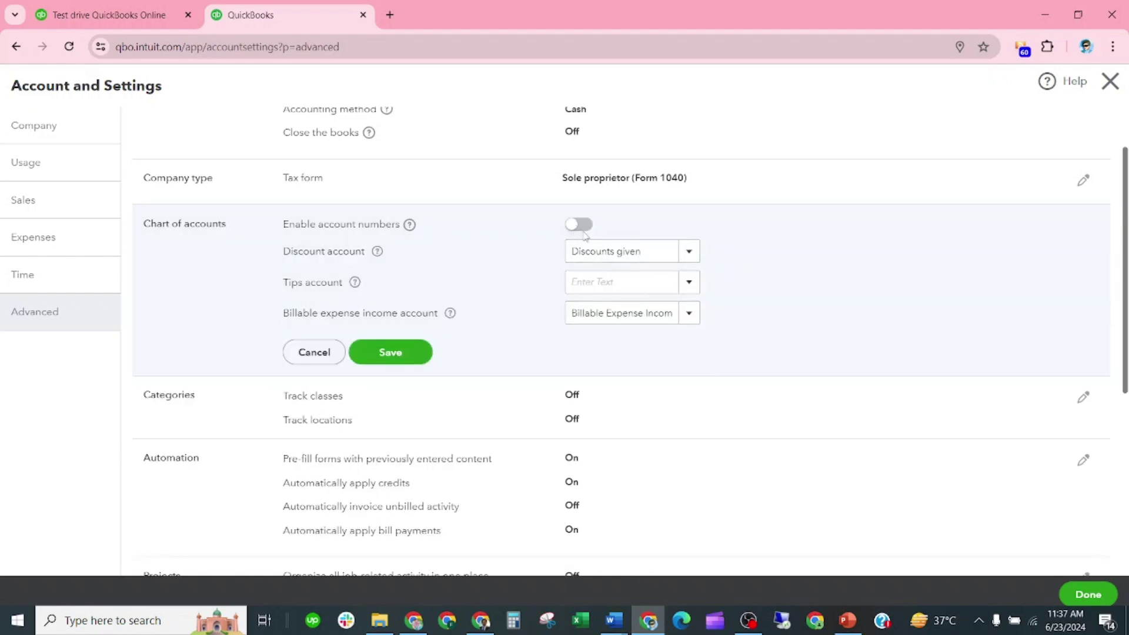
left_click(573, 226)
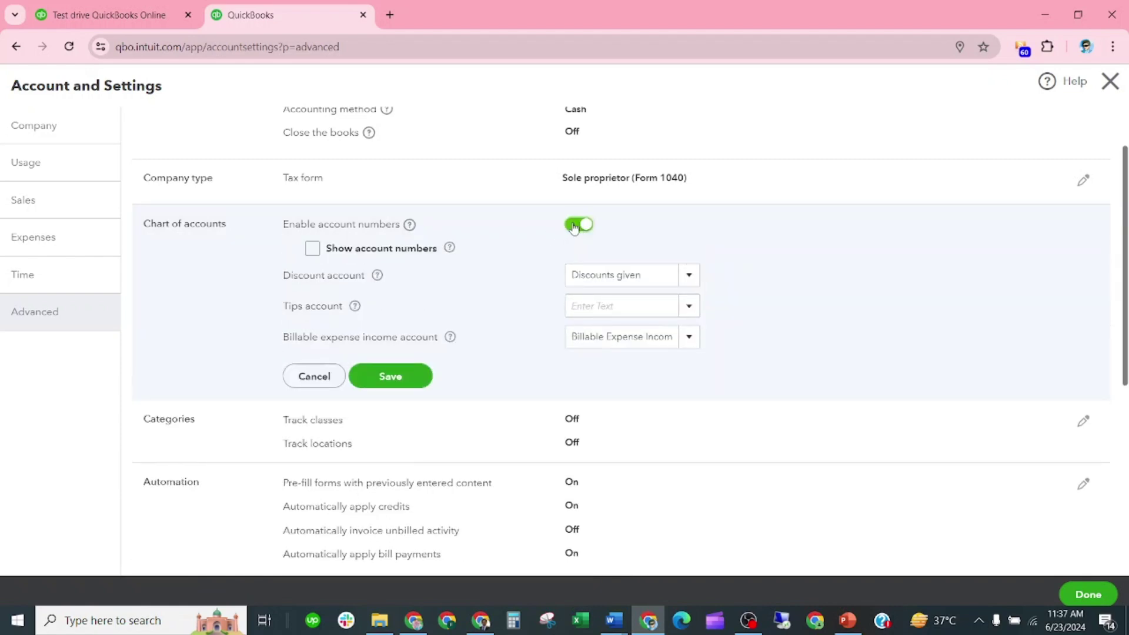
left_click(314, 248)
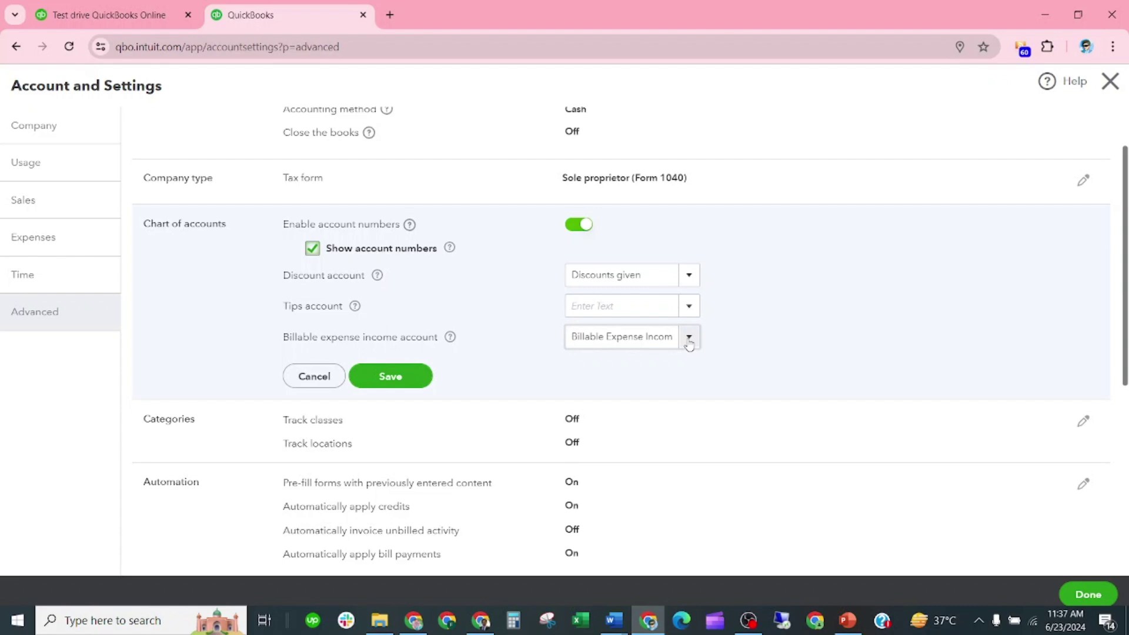
Keep Billable Expense Income and Discounts given as the accounts, and save the Chart of accounts settings
left_click(689, 341)
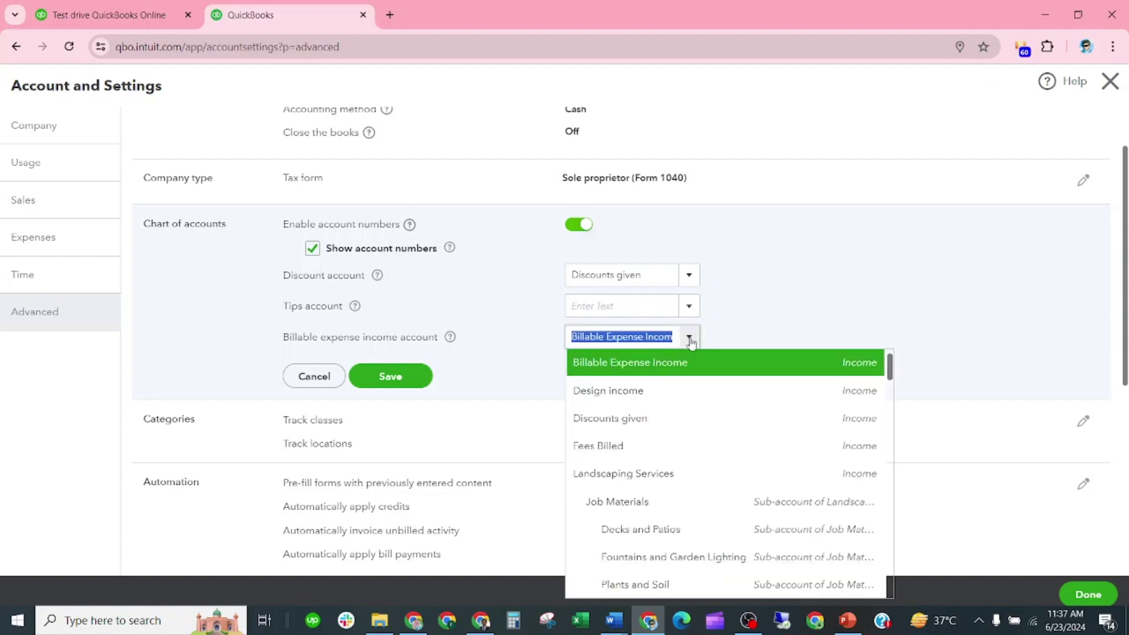
left_click(843, 302)
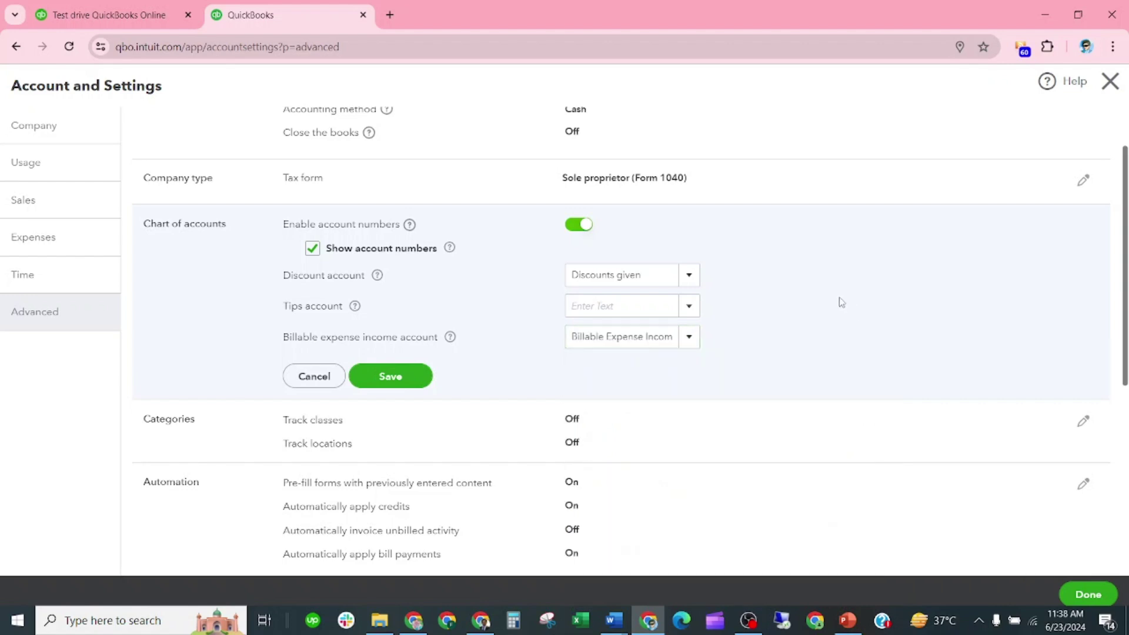
left_click(692, 280)
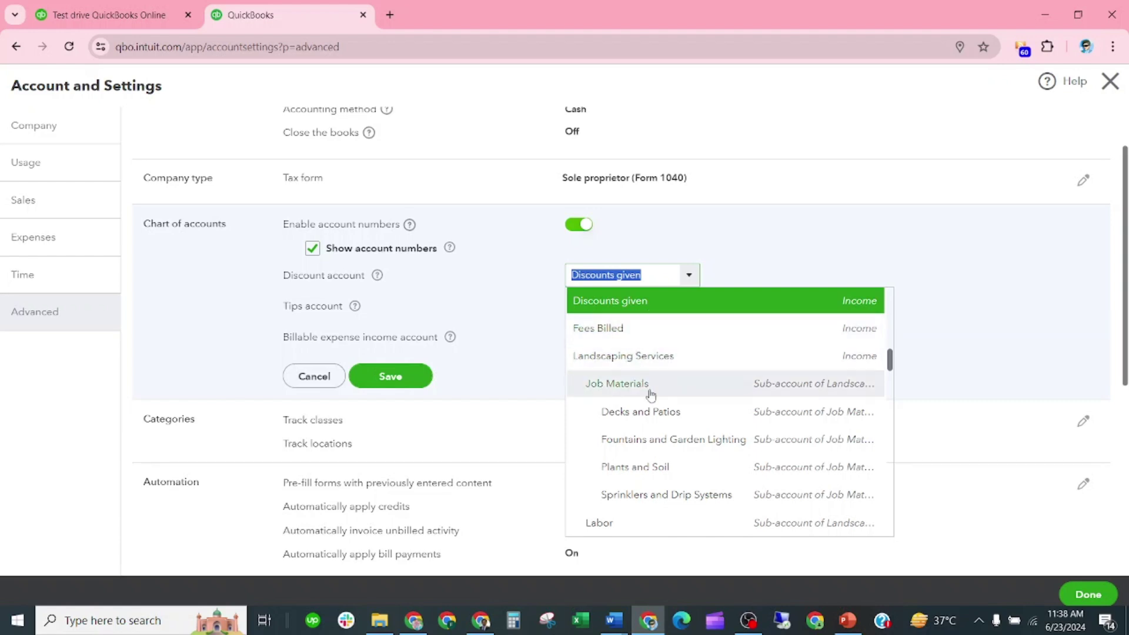
scroll(652, 393, "down", 3)
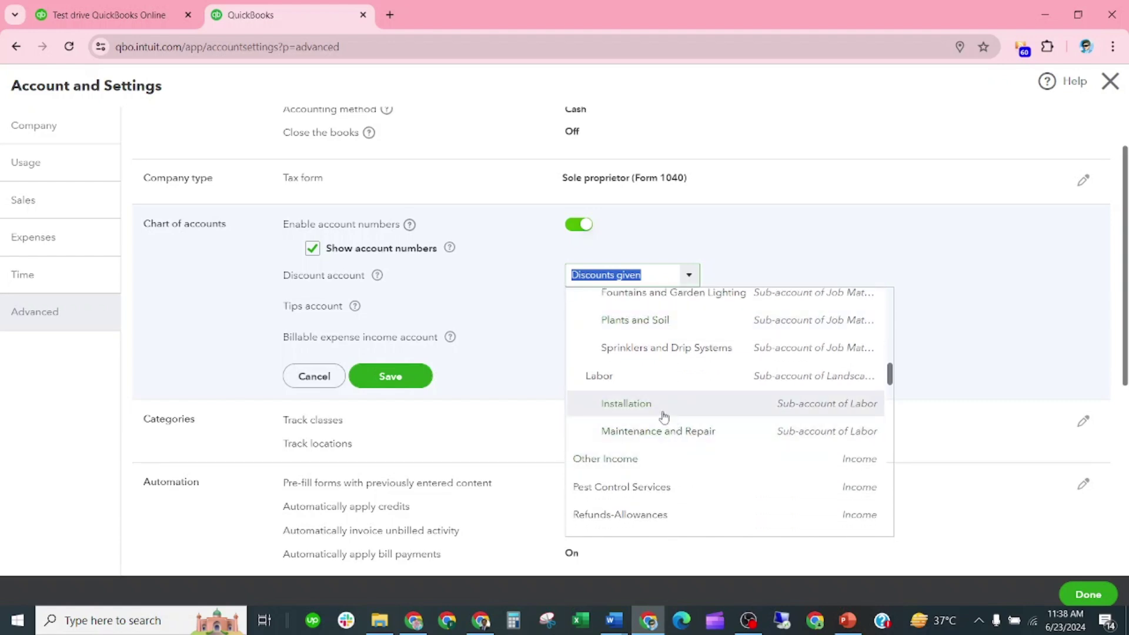
scroll(647, 373, "up", 4)
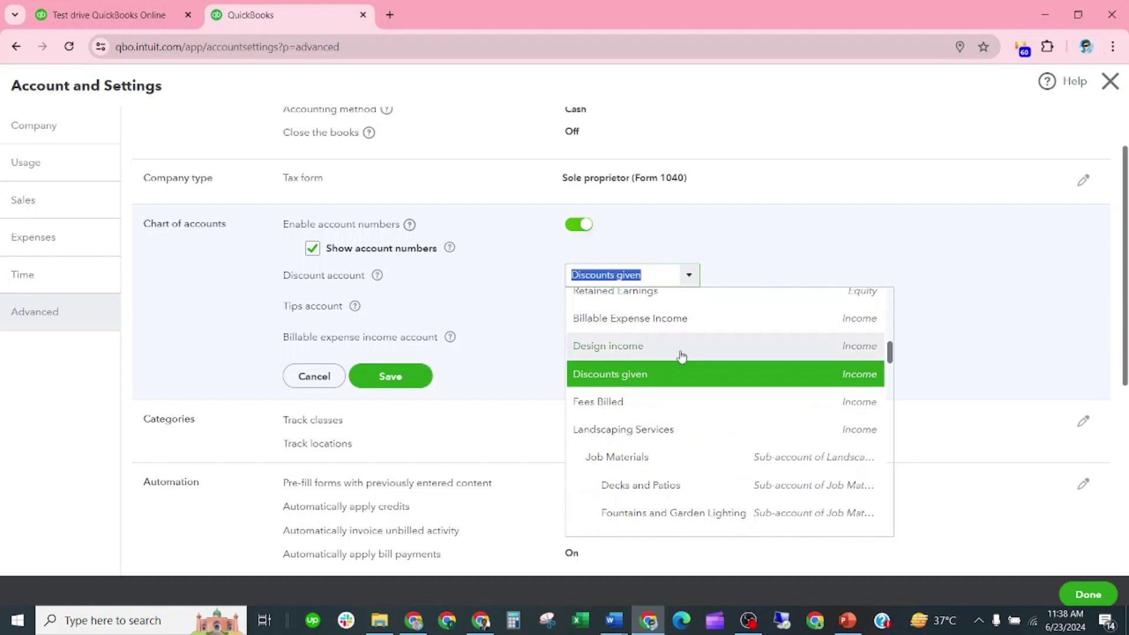
scroll(680, 357, "up", 3)
scroll(691, 374, "down", 3)
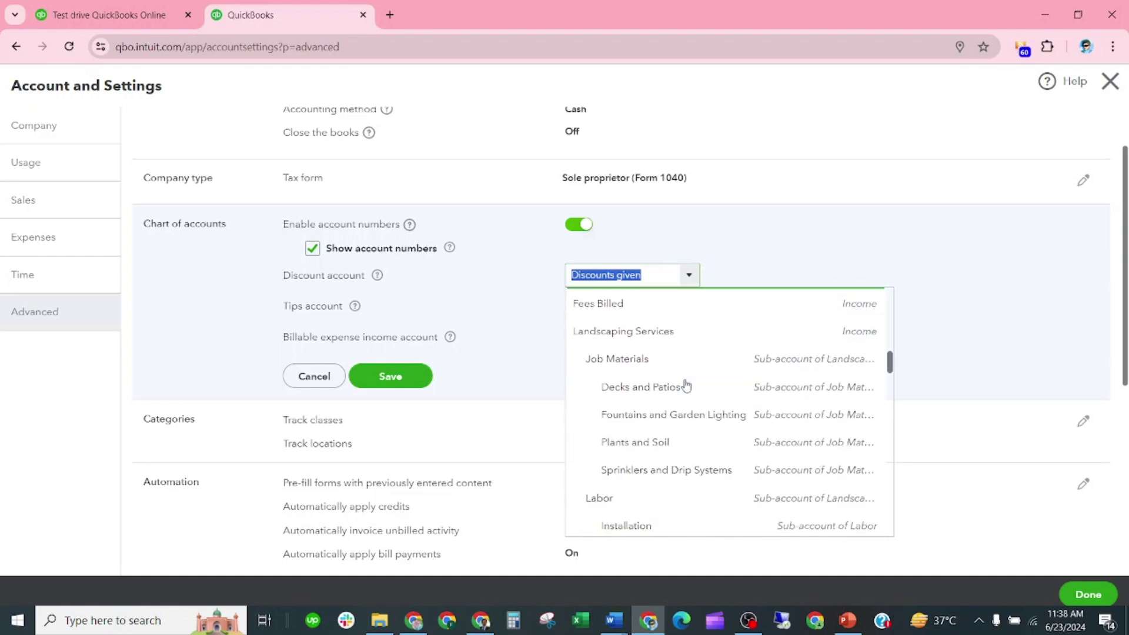
scroll(685, 386, "down", 3)
scroll(674, 474, "down", 6)
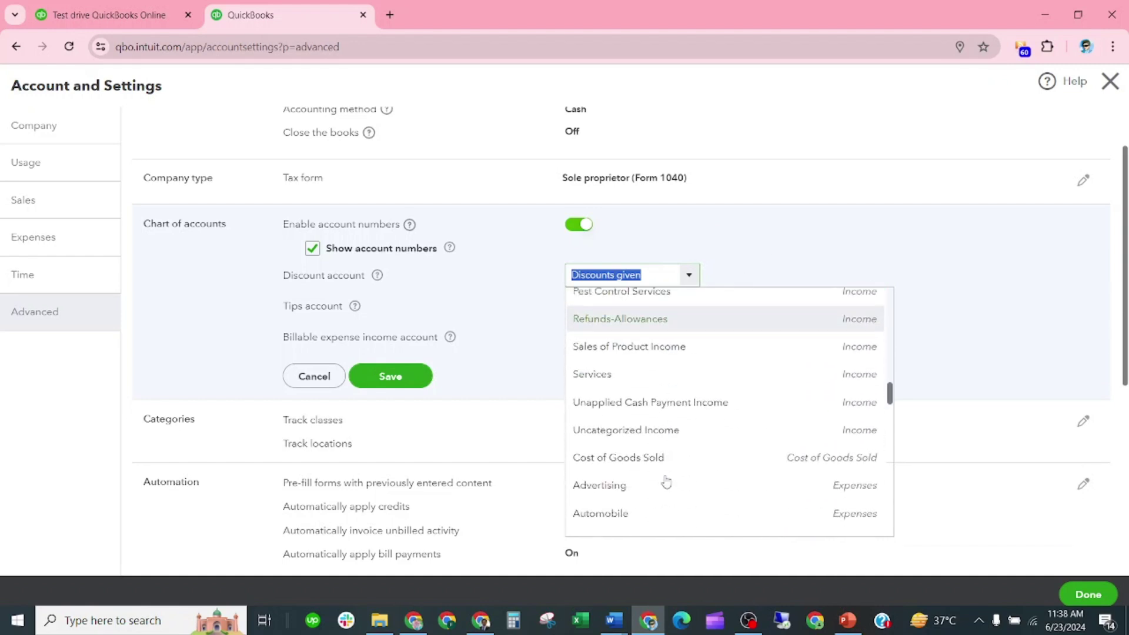
left_click(798, 236)
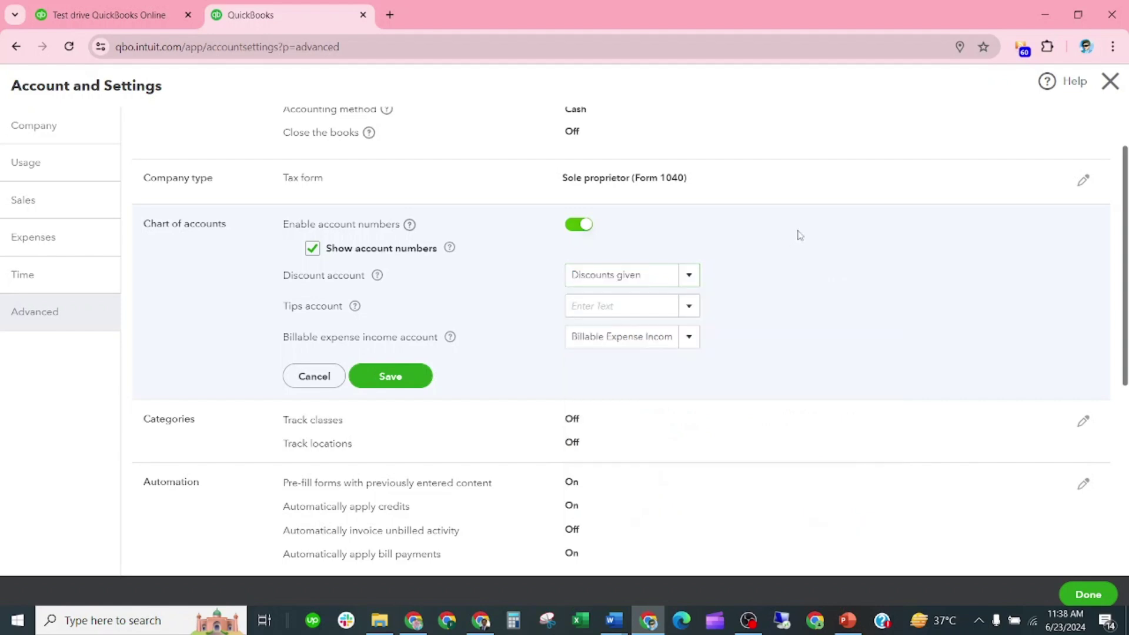
left_click(396, 370)
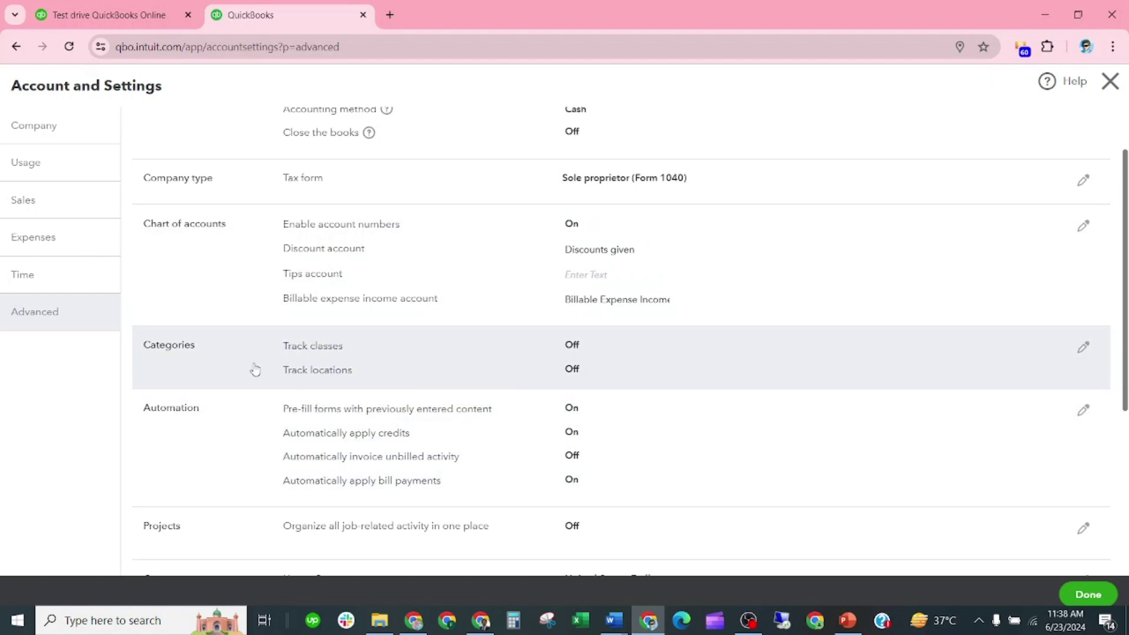
In Categories, turn on Track classes and Track locations with the label kept as Location, and save
scroll(253, 369, "down", 1)
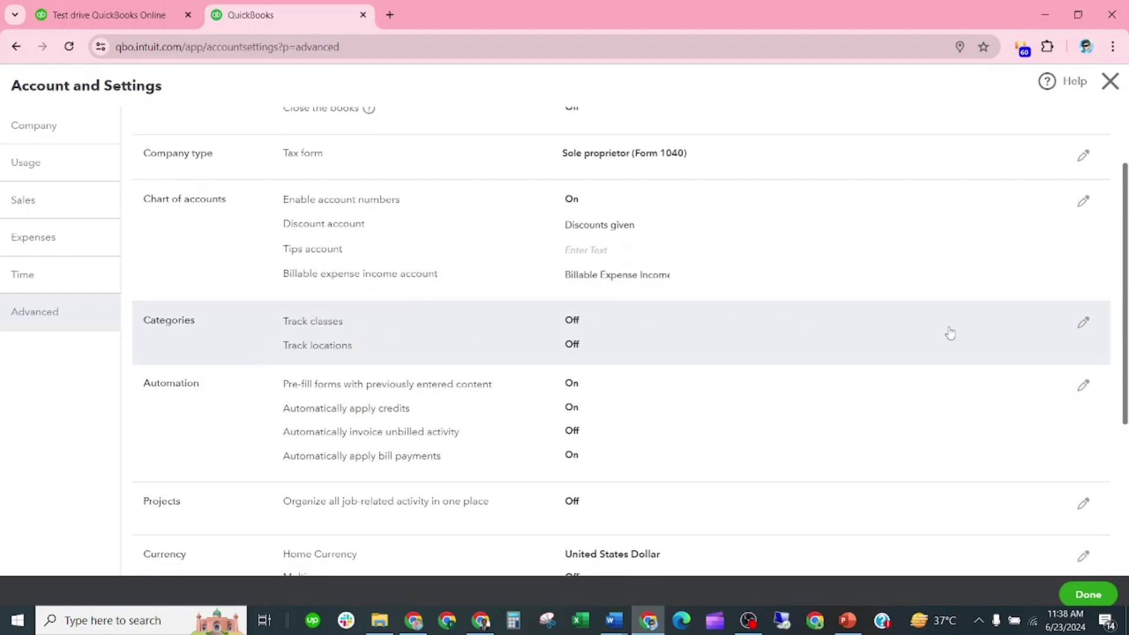
left_click(1083, 322)
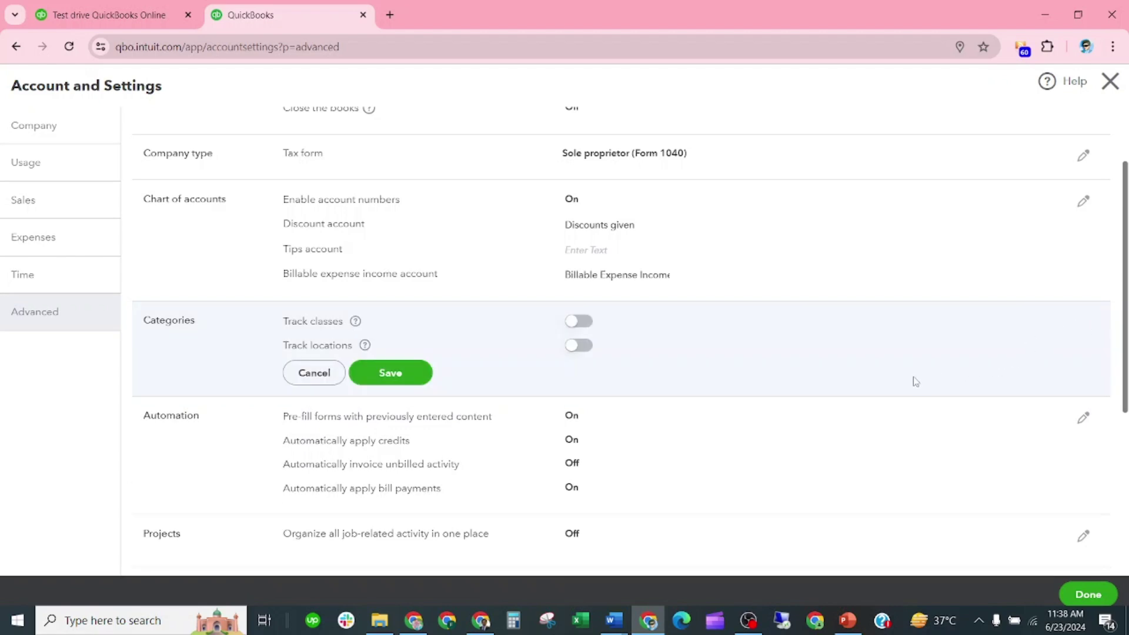
left_click(576, 323)
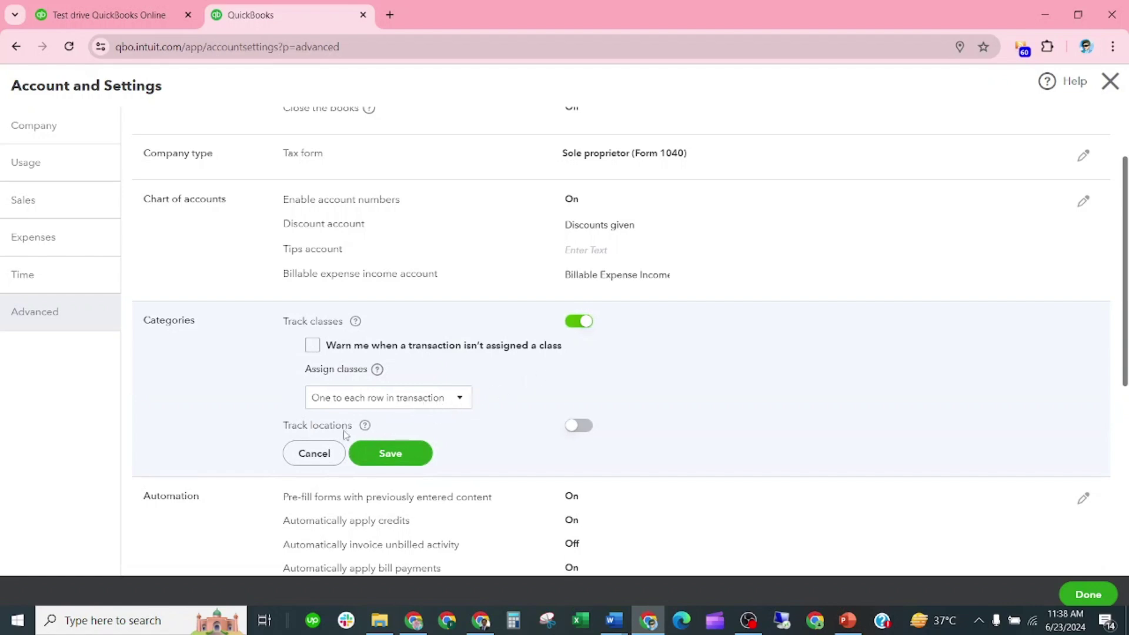
left_click(577, 426)
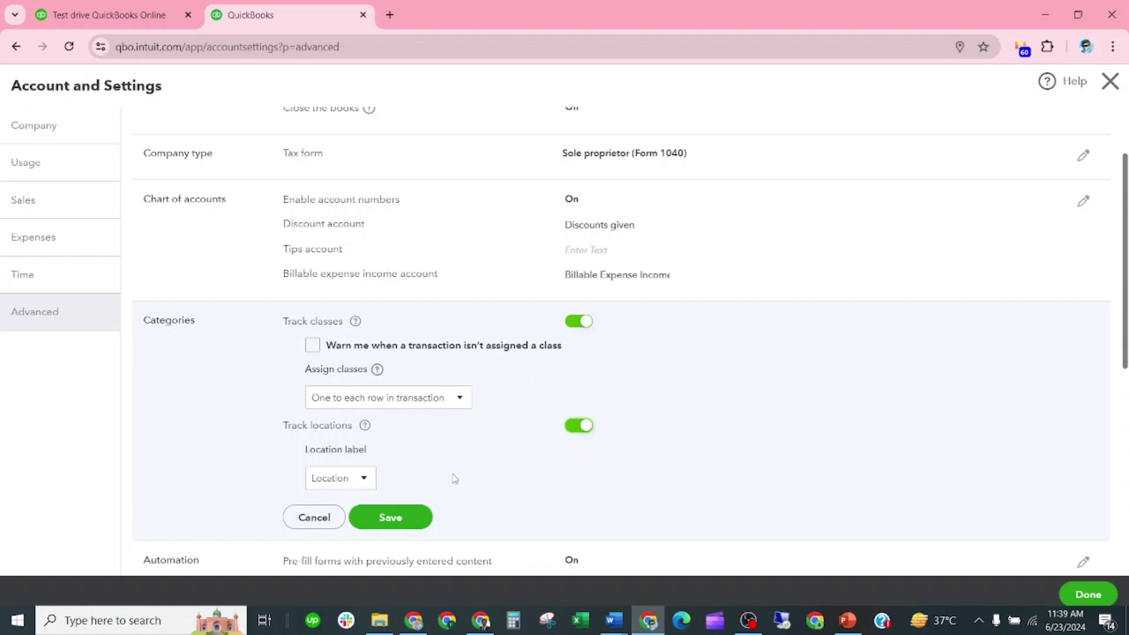
scroll(439, 504, "down", 1)
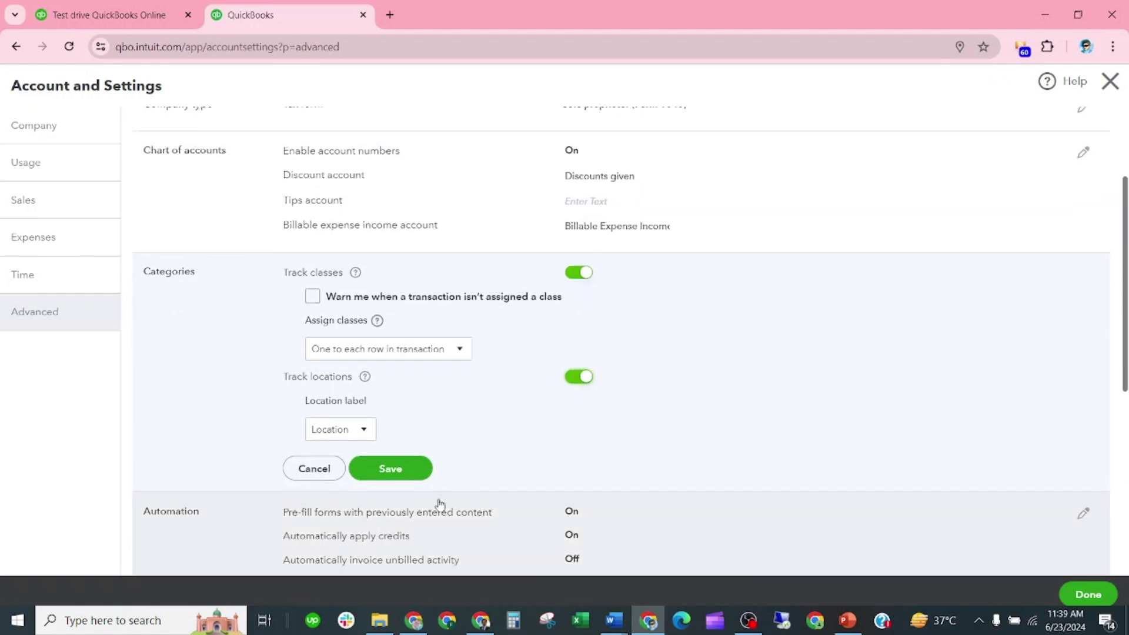
left_click(363, 430)
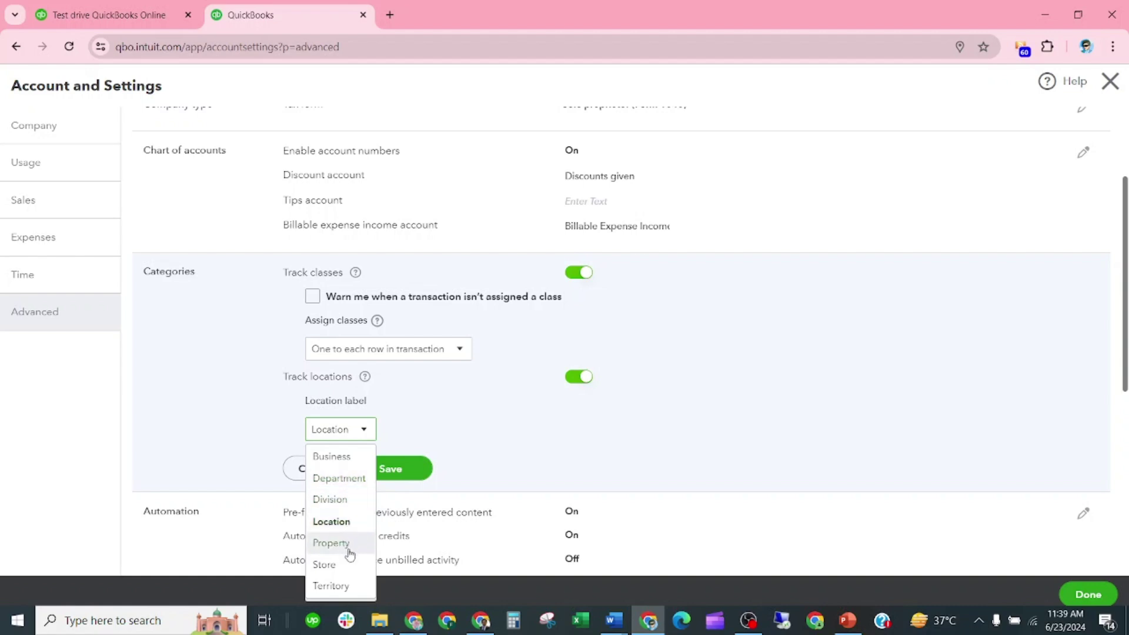
left_click(538, 442)
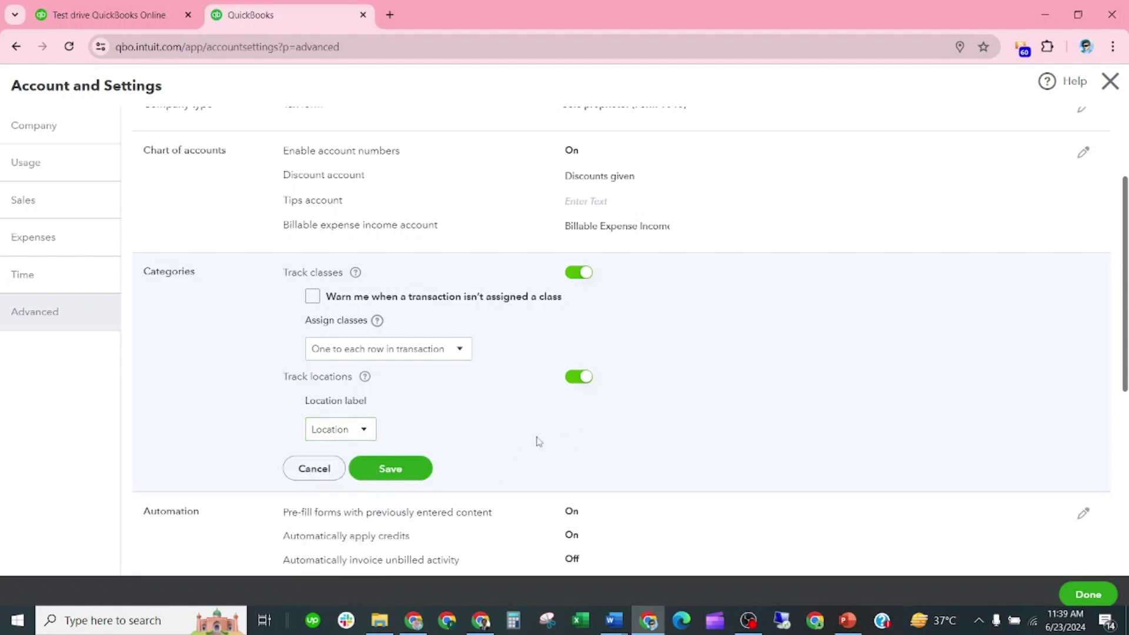
left_click(389, 468)
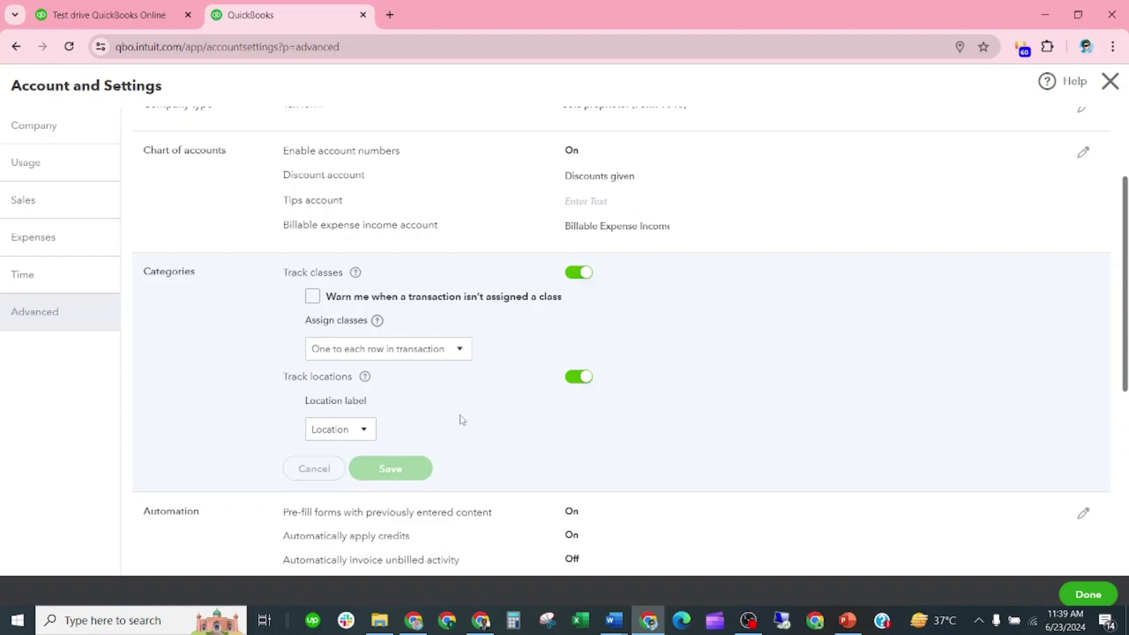
scroll(461, 421, "down", 4)
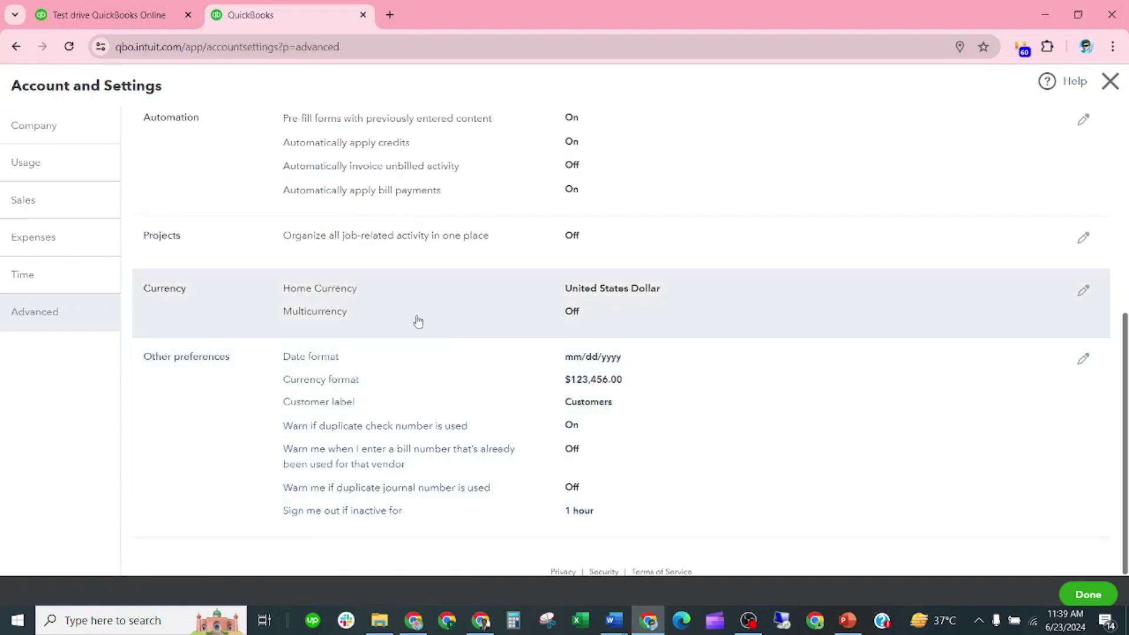
scroll(369, 344, "up", 3)
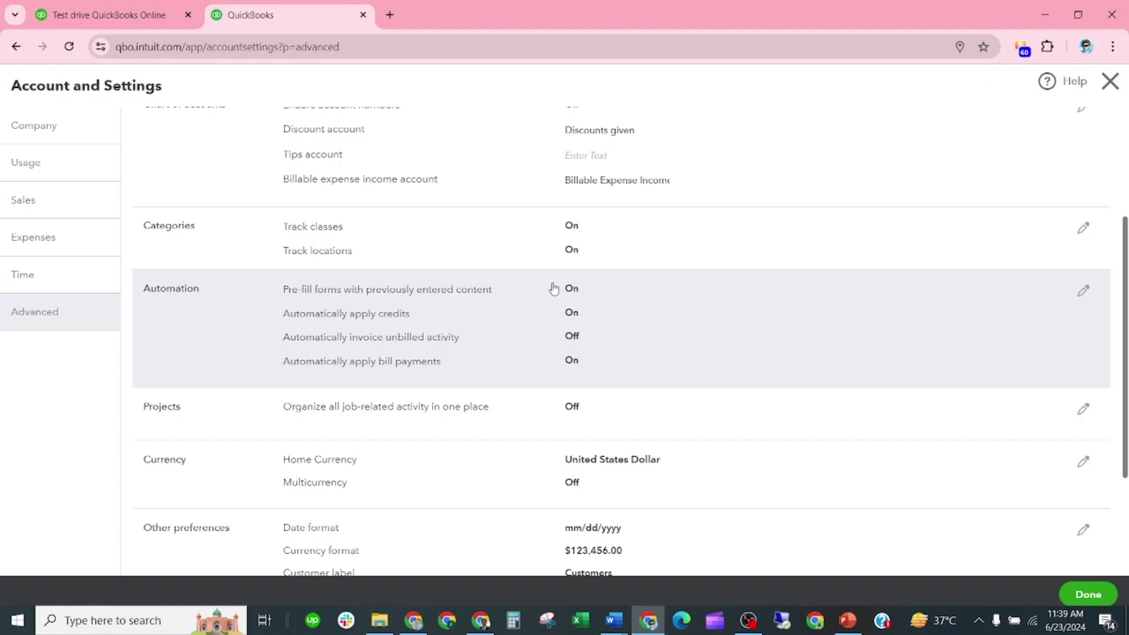
Switch off Pre-fill forms in the Automation settings and save
left_click(579, 294)
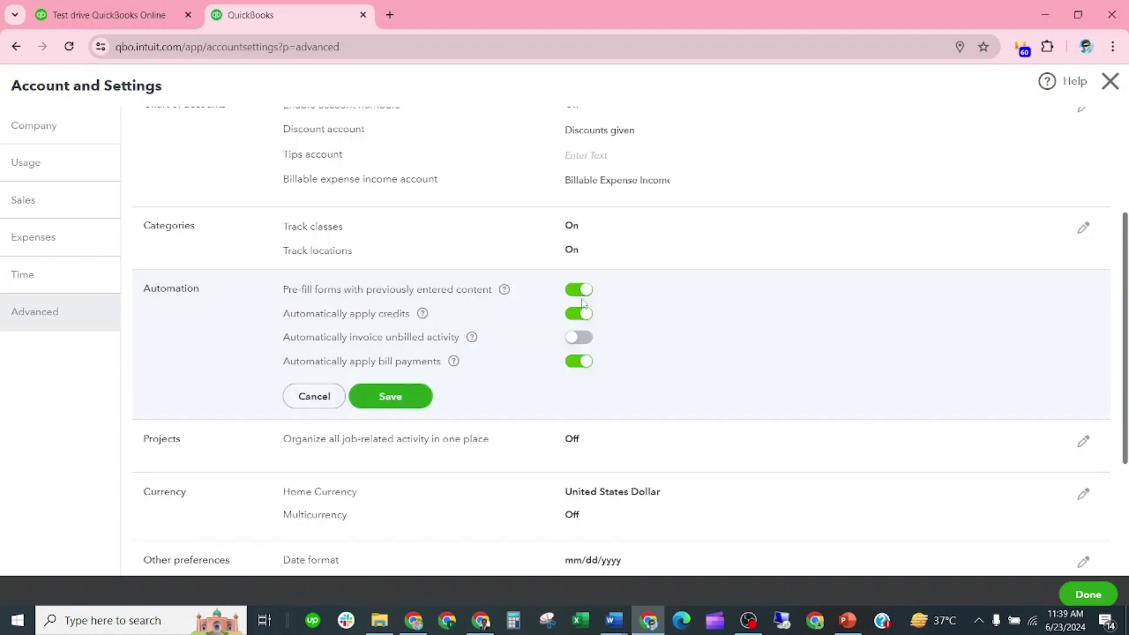
left_click(585, 291)
left_click(419, 398)
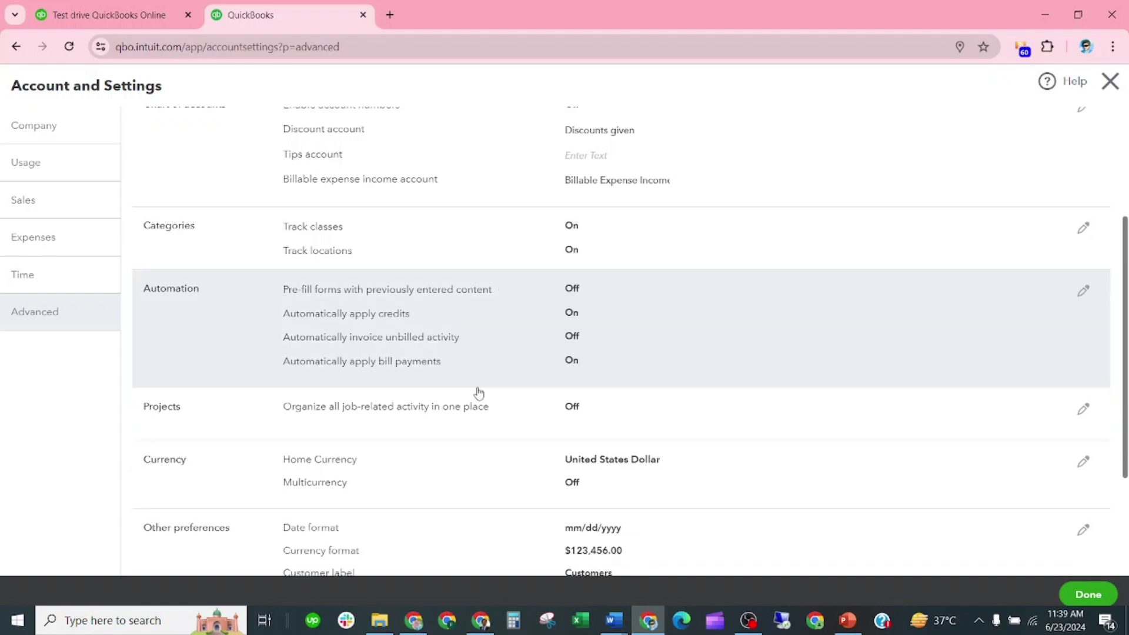
scroll(481, 398, "down", 2)
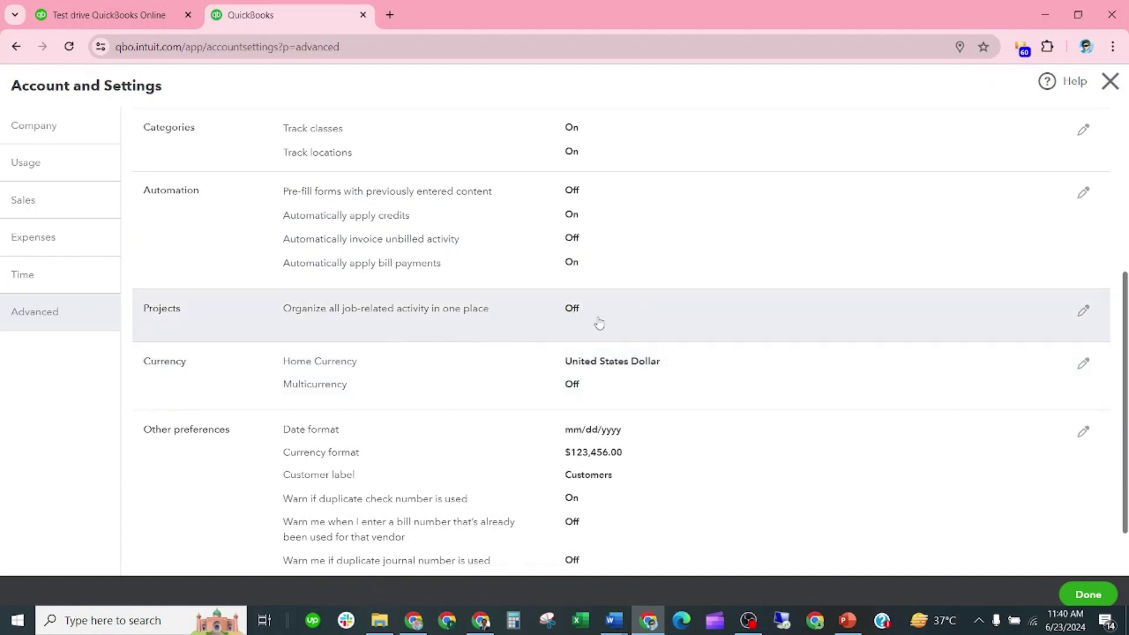
scroll(597, 325, "down", 2)
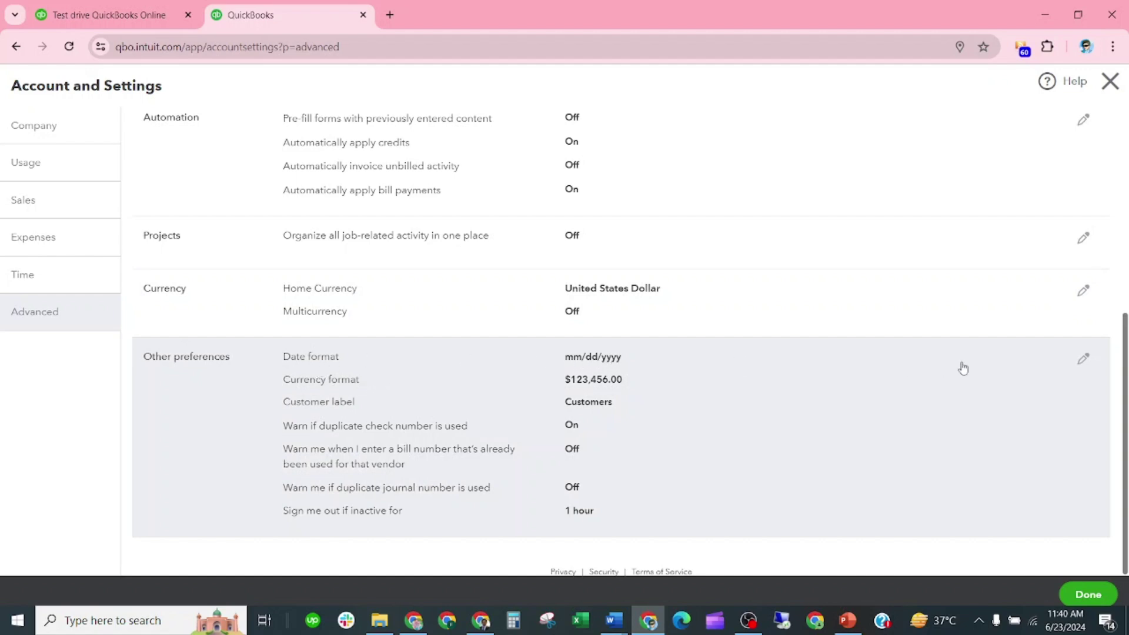
In Other preferences, set date format to dd/mm/yyyy and currency format to $1,23,456.00
left_click(1085, 364)
left_click(646, 365)
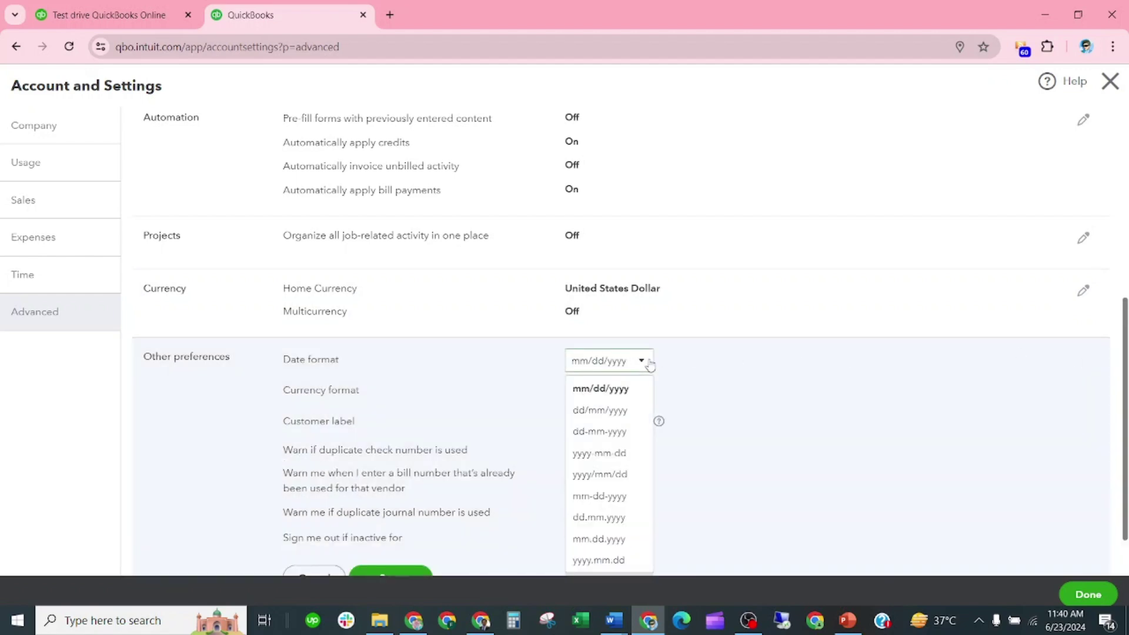
left_click(612, 411)
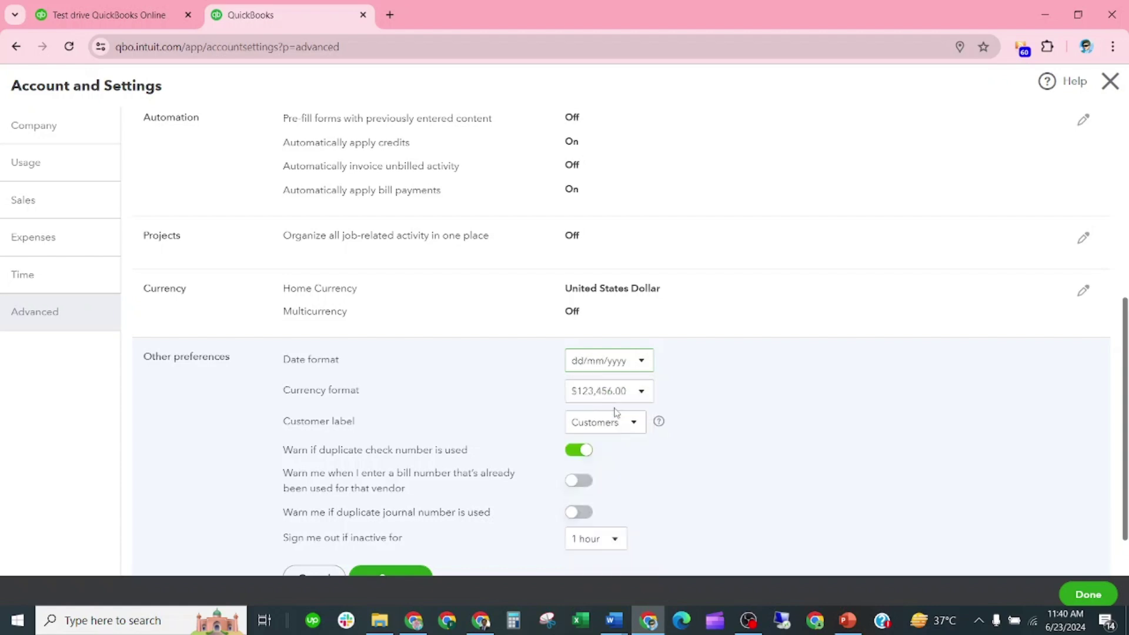
left_click(640, 392)
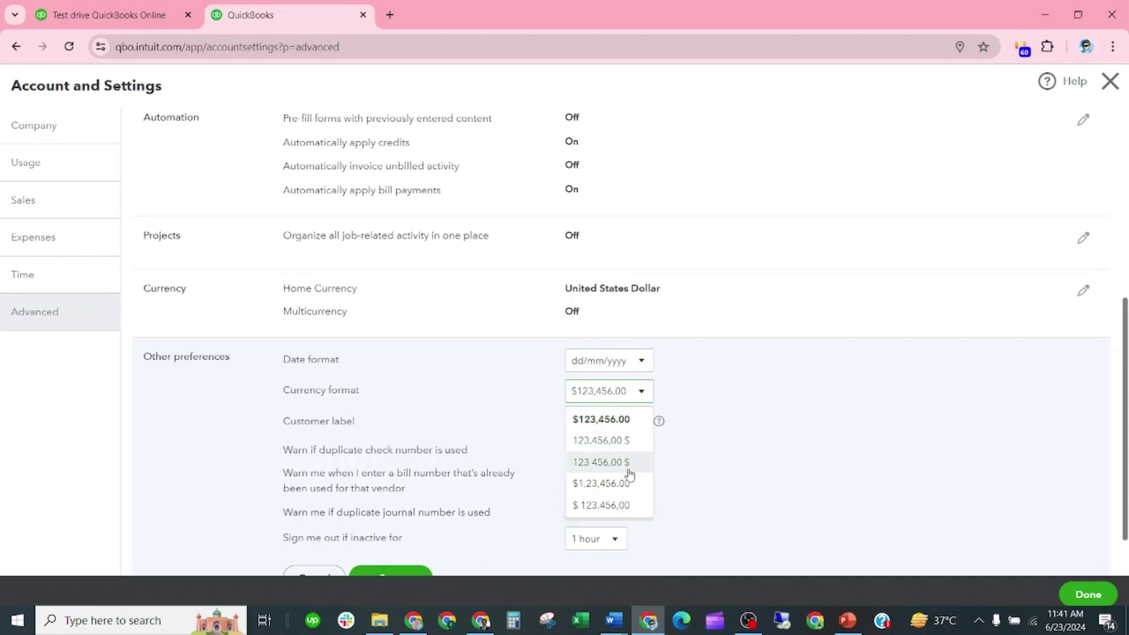
left_click(598, 489)
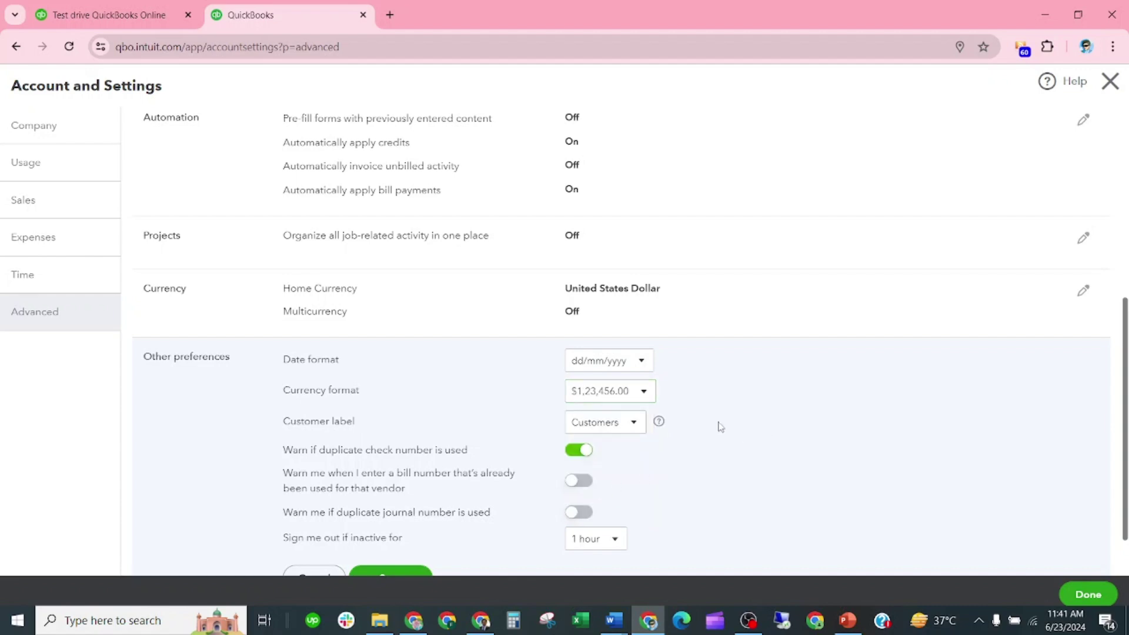
scroll(500, 426, "down", 1)
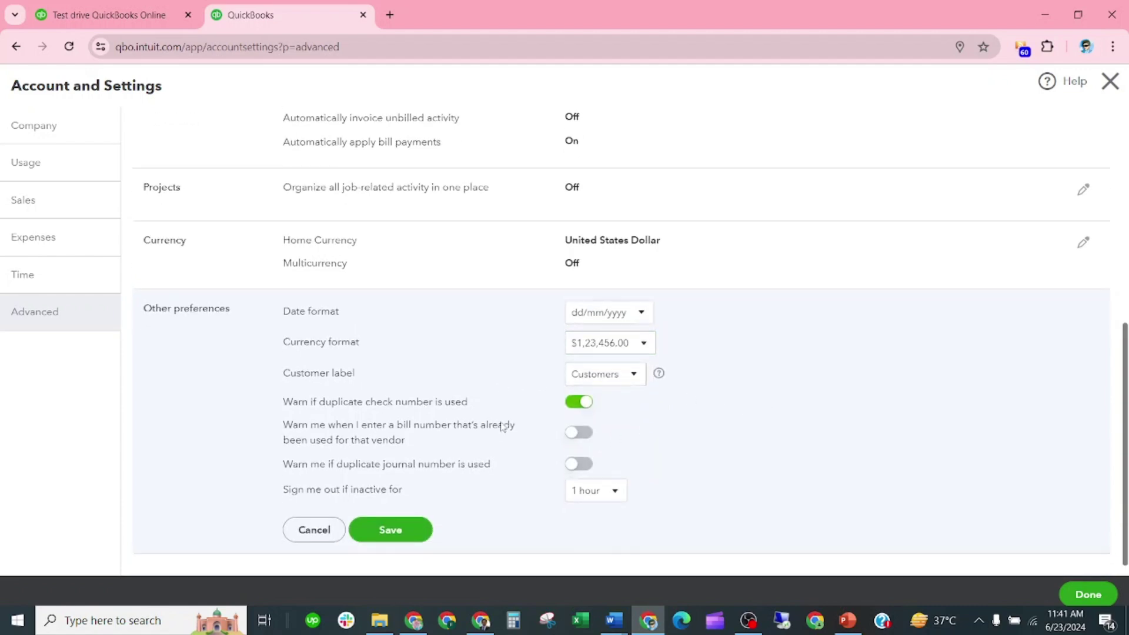
left_click(634, 365)
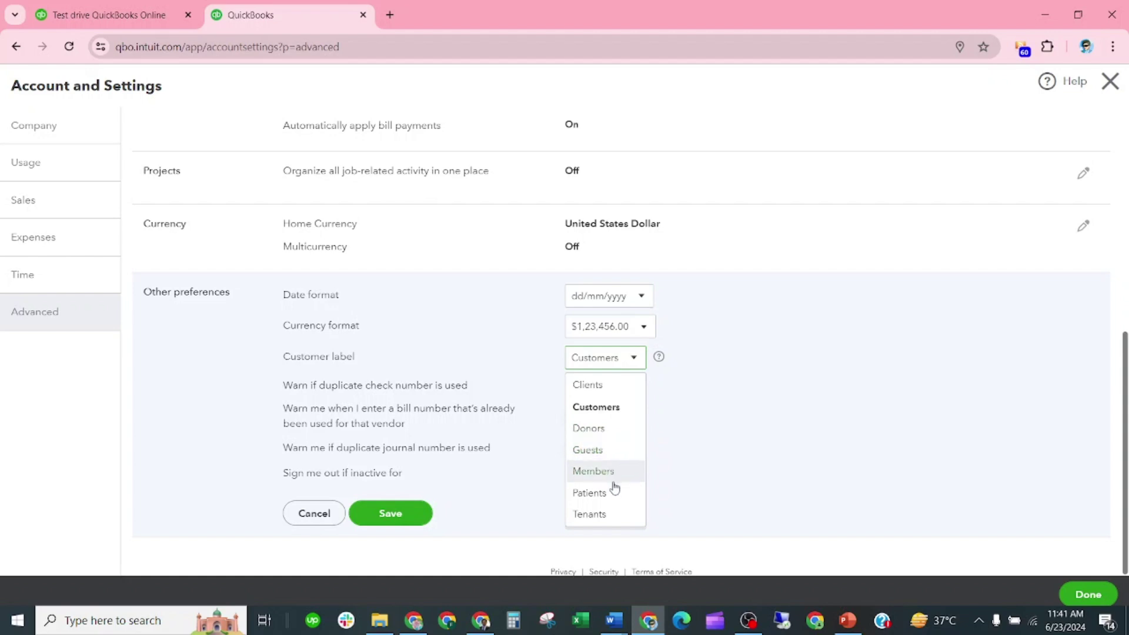
Keep the Customers label and turn on the duplicate bill number and journal number warnings
left_click(758, 391)
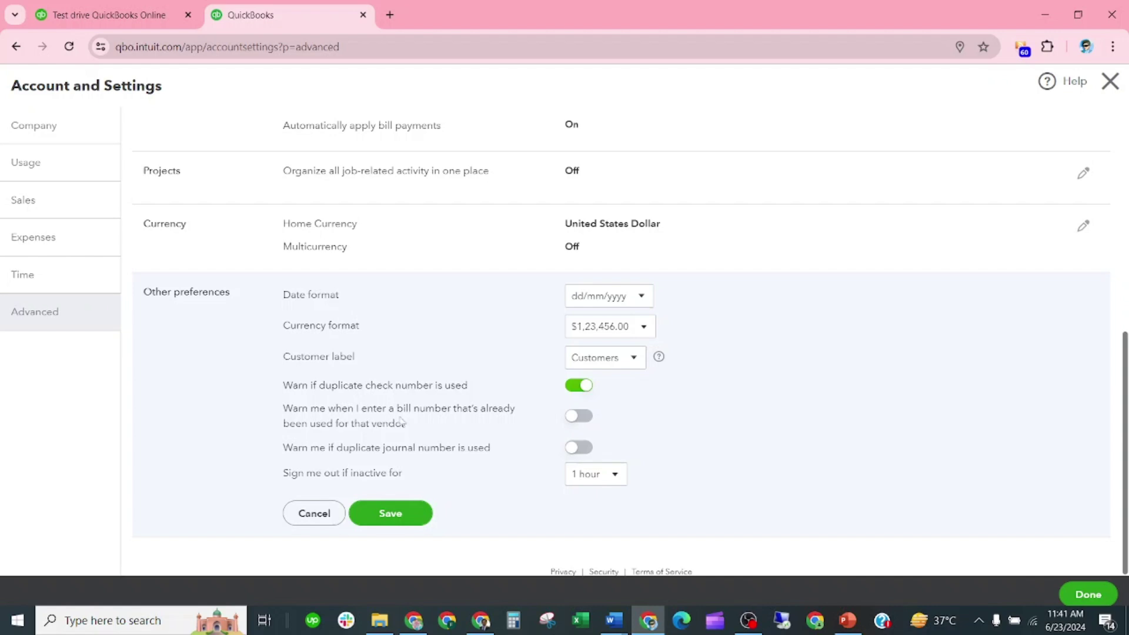
left_click(572, 418)
left_click(571, 449)
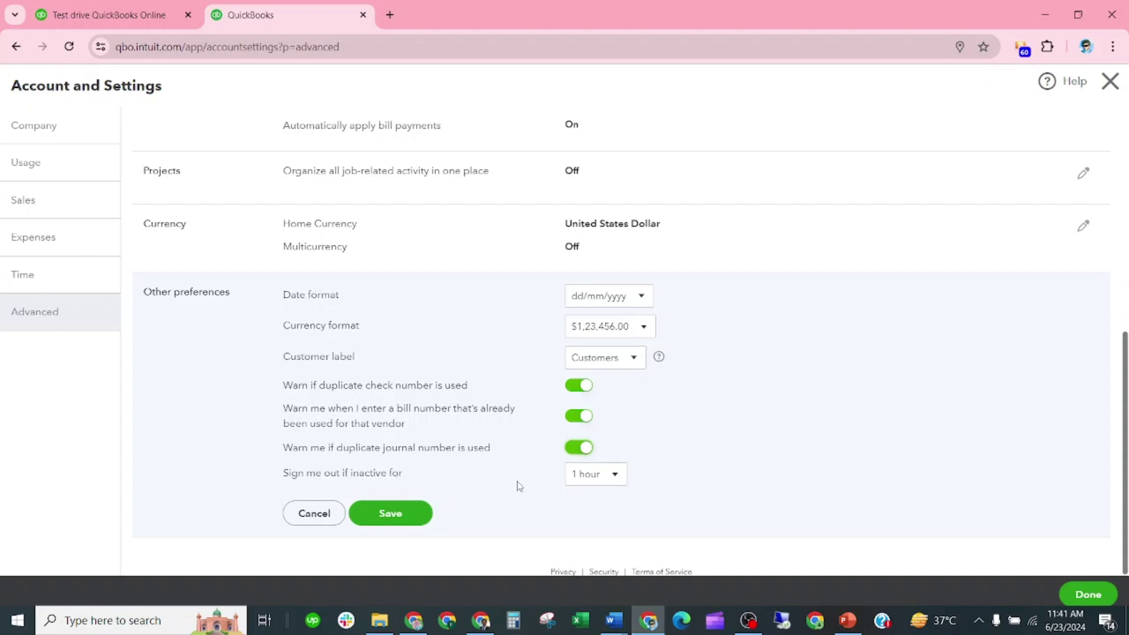
Set sign-out after 3 hours of inactivity and save the Other preferences
left_click(611, 474)
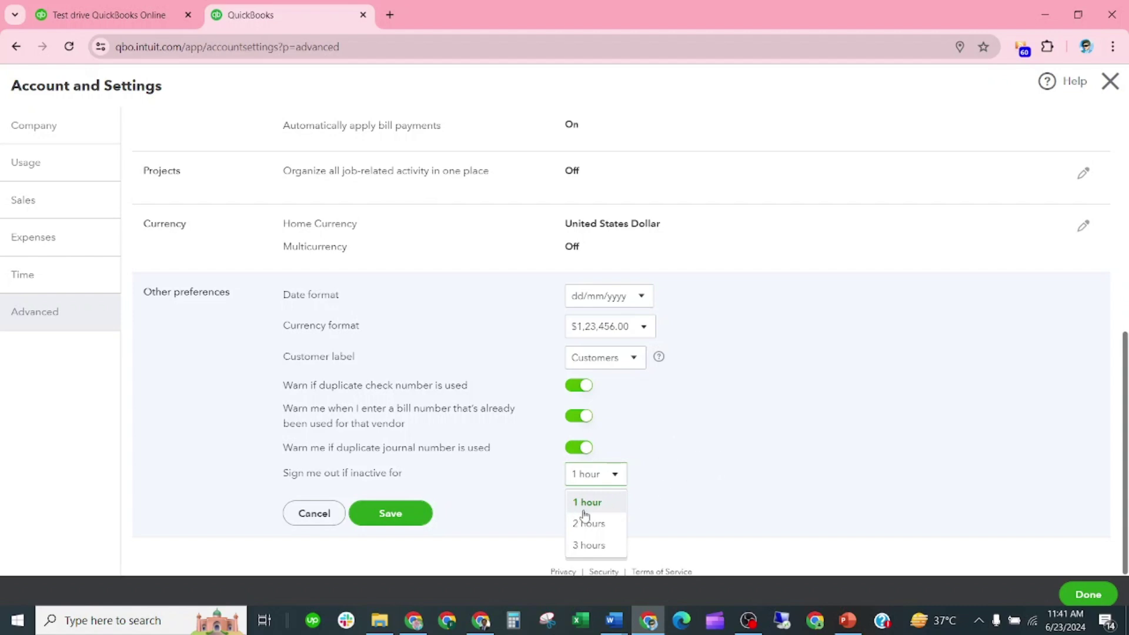
left_click(590, 544)
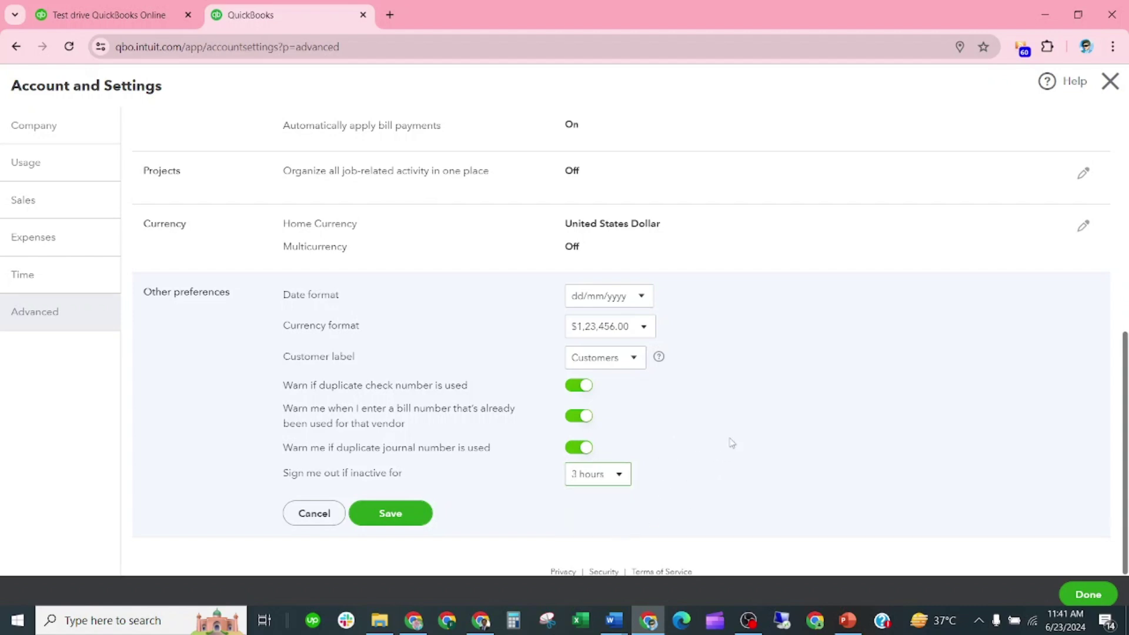
left_click(429, 520)
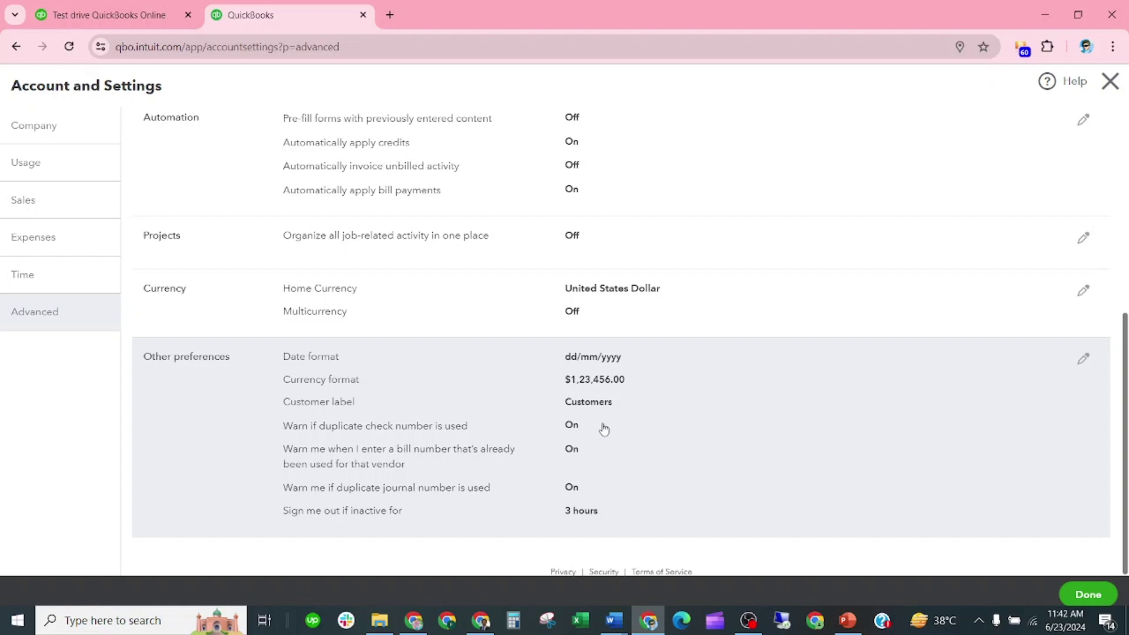
scroll(653, 350, "up", 3)
scroll(666, 358, "up", 3)
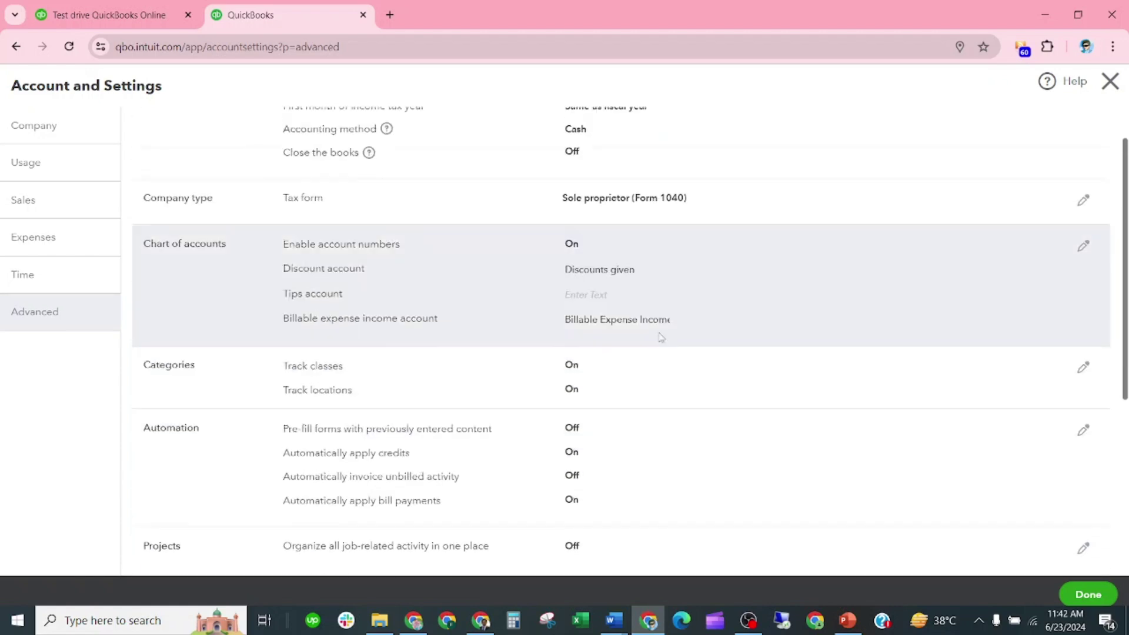